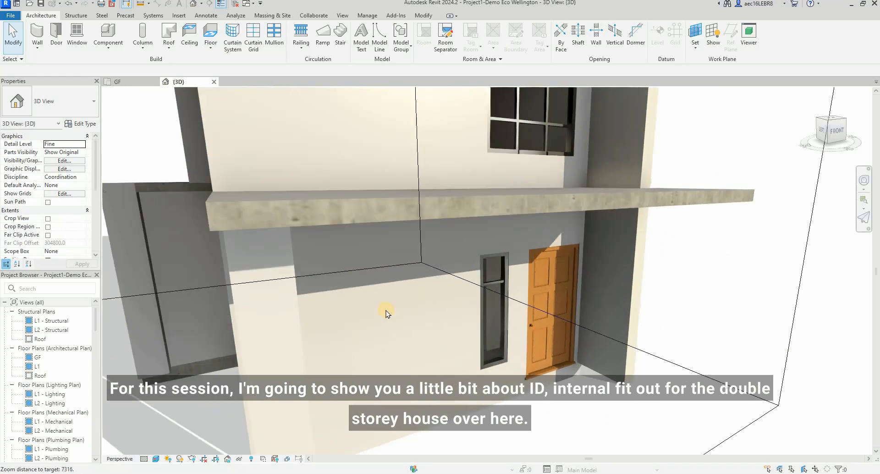
Step: Examine the house's living room interior in the 3D view, from the staircase wall round to the entrance door and windows
scroll(386, 310, "up", 5)
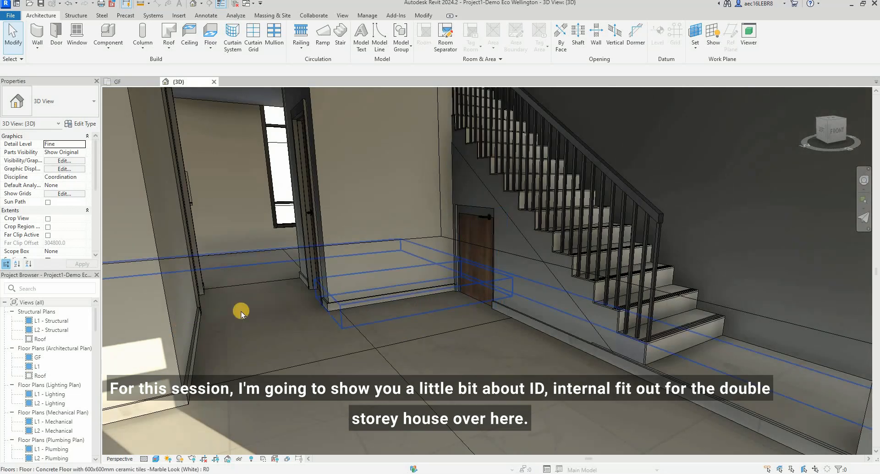
scroll(379, 207, "down", 3)
scroll(393, 285, "up", 4)
middle_click_drag(421, 299, 269, 288, "shift")
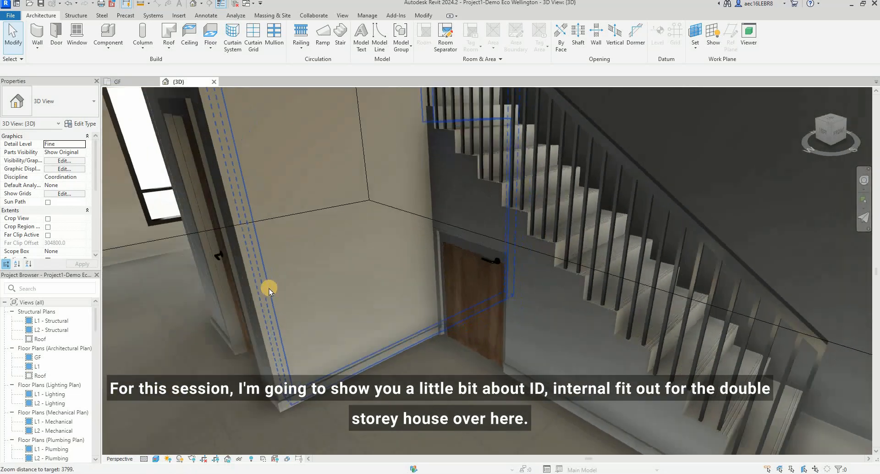
scroll(269, 287, "down", 3)
scroll(575, 332, "down", 2)
scroll(575, 332, "up", 3)
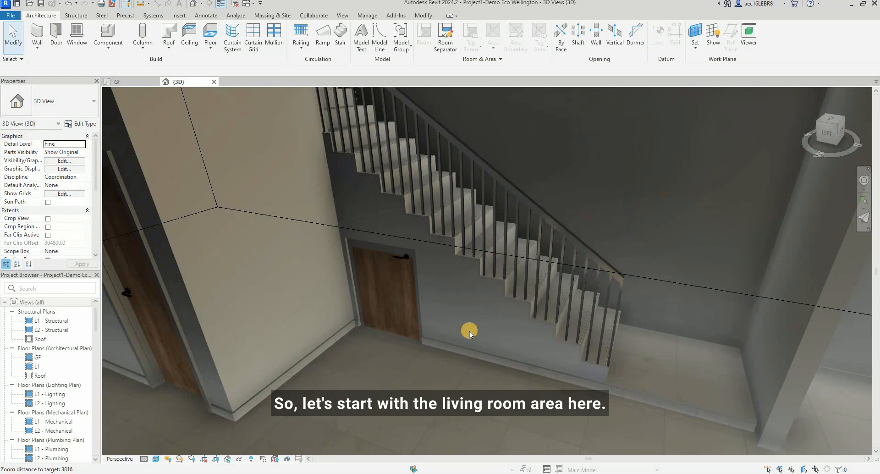
middle_click_drag(402, 367, 442, 362, "shift")
middle_click_drag(369, 339, 202, 315, "shift")
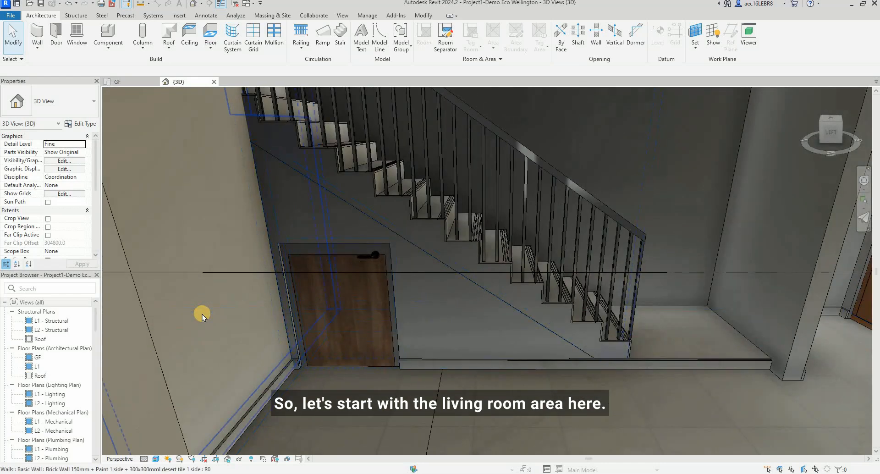
scroll(203, 315, "down", 3)
scroll(567, 345, "up", 1)
middle_click_drag(529, 352, 417, 332, "shift")
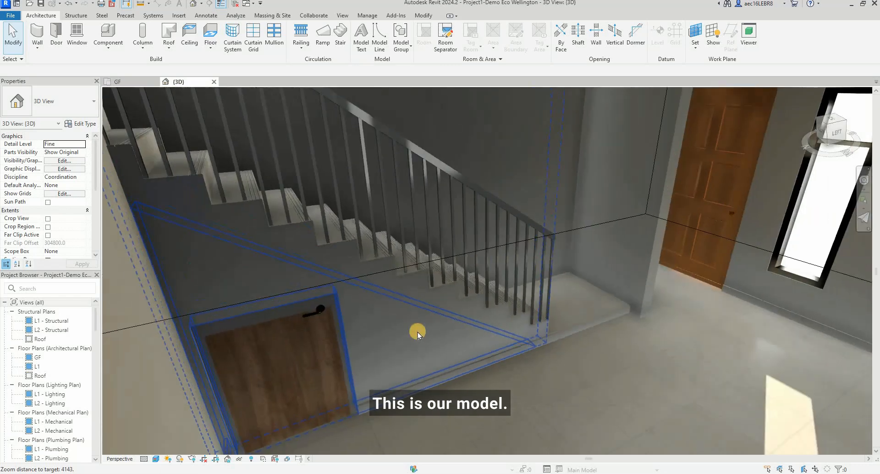
scroll(780, 348, "down", 3)
scroll(628, 343, "up", 2)
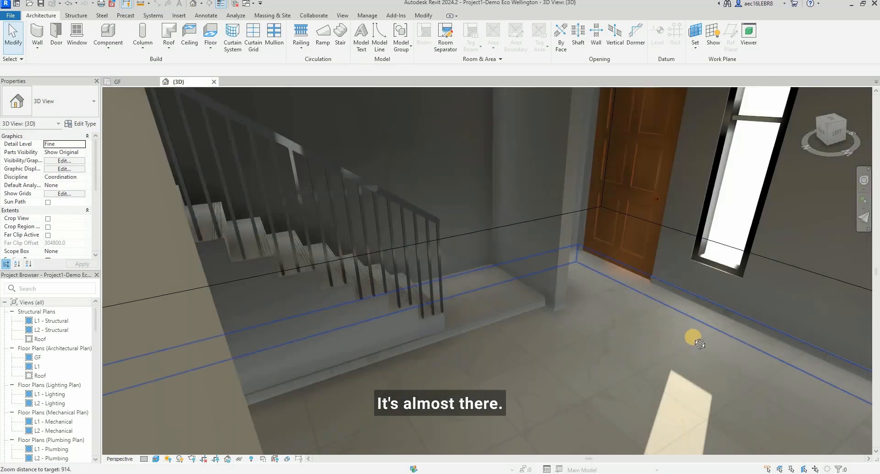
middle_click_drag(694, 337, 805, 307, "shift")
scroll(584, 352, "up", 1)
middle_click_drag(627, 350, 688, 331, "shift")
scroll(449, 337, "down", 1)
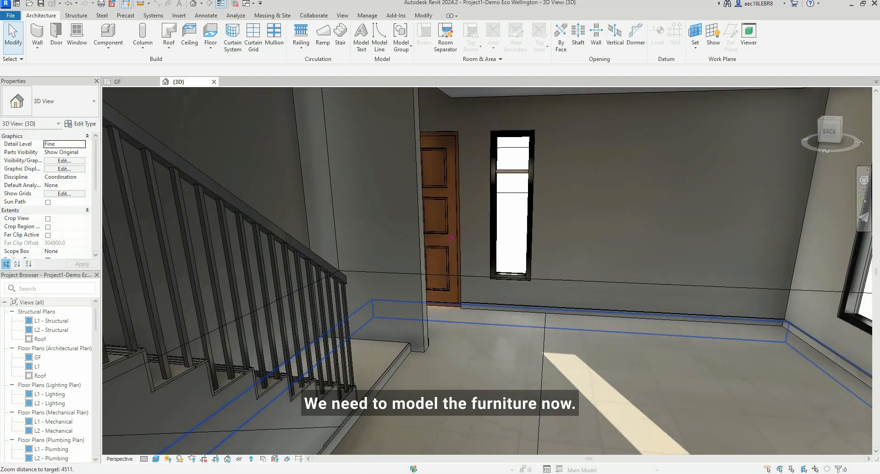
Step: Switch to the Kuula virtual tour in the browser and examine the full-height TV cabinet up to the ceiling and curtain pelmet
mouse_move(401, 473)
left_click(527, 453)
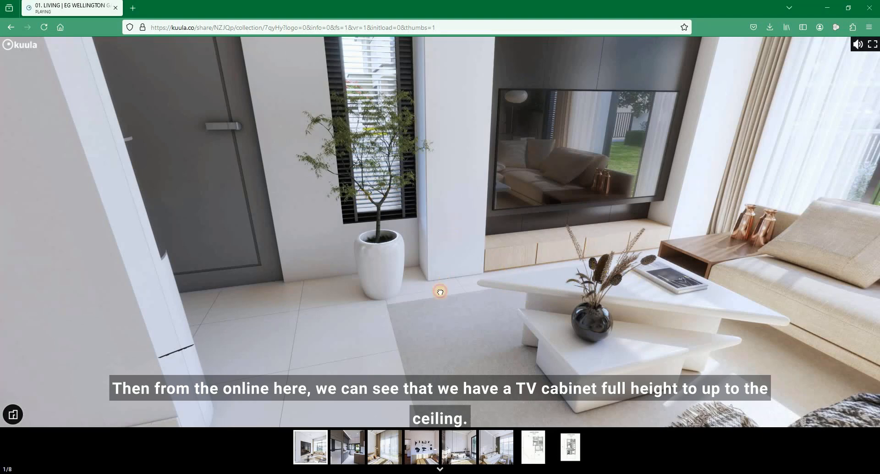
left_click_drag(440, 292, 655, 88)
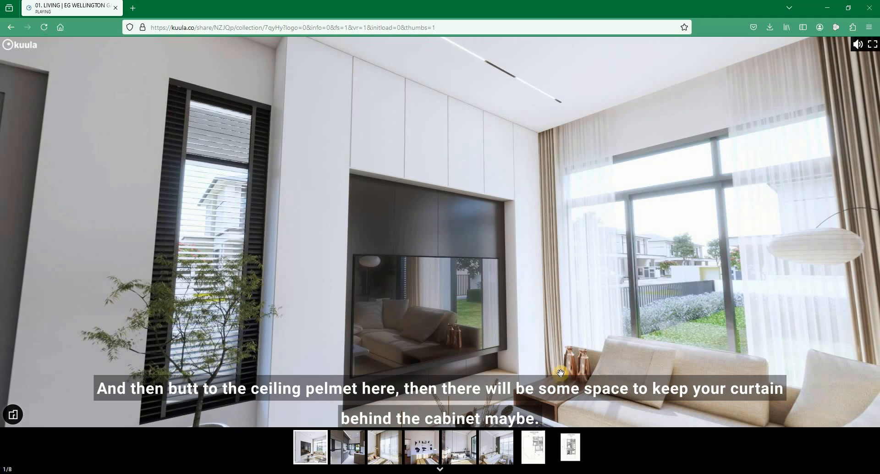
left_click_drag(582, 342, 559, 292)
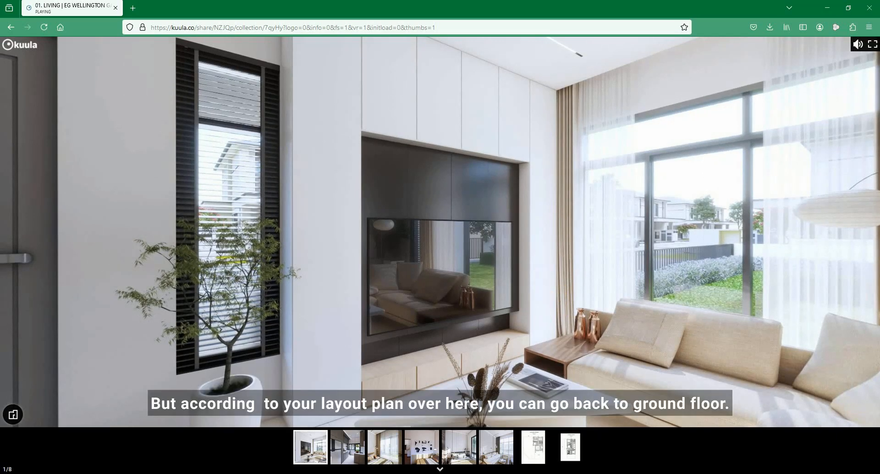
Step: Switch back to Revit and measure the TV cabinet's depth from the living room wall on the GF floor plan
left_click(413, 473)
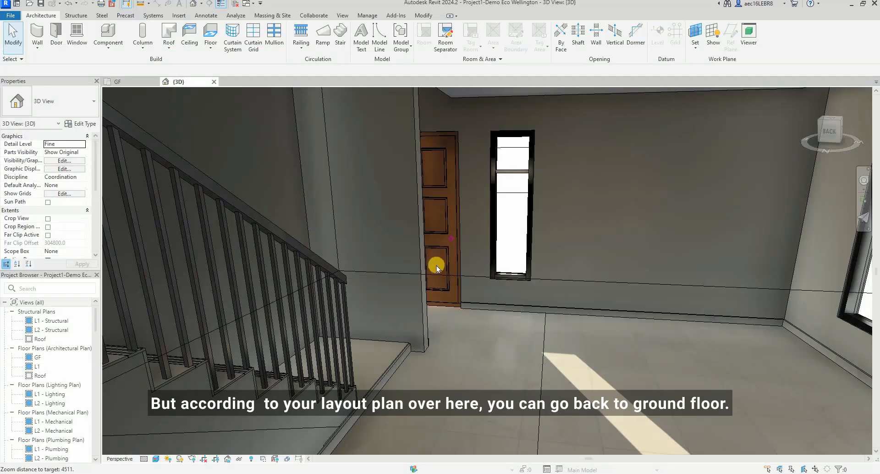
left_click(118, 83)
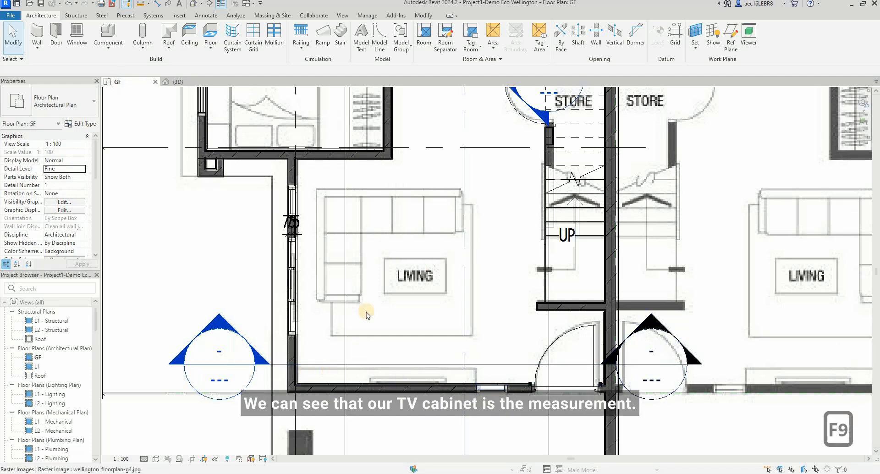
left_click(140, 4)
scroll(445, 359, "up", 6)
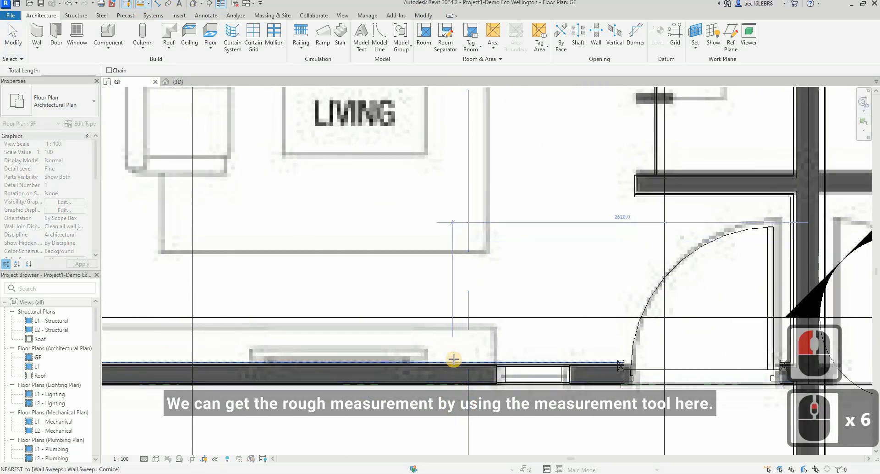
left_click(459, 383)
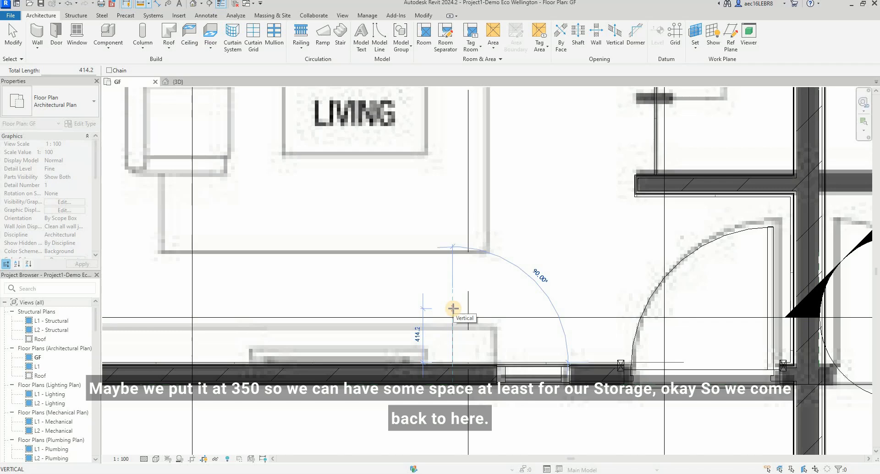
key("Escape")
scroll(492, 308, "down", 5)
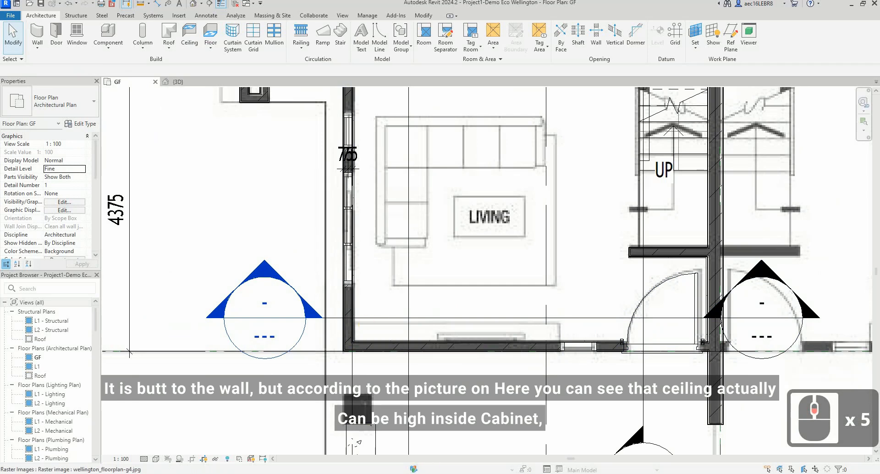
Step: Return to the Kuula tour in the browser and examine the TV cabinet's upper panels, recess, back panel and base unit
left_click(409, 473)
left_click(552, 448)
left_click_drag(642, 255, 573, 115)
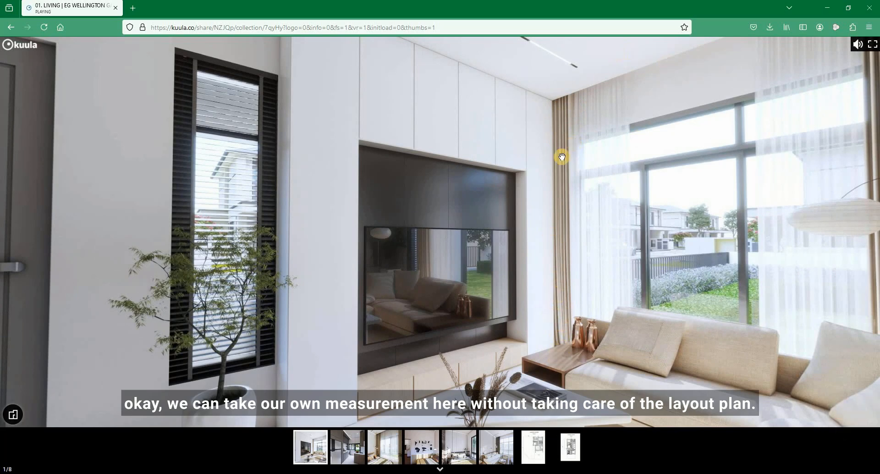
left_click_drag(648, 147, 826, 12)
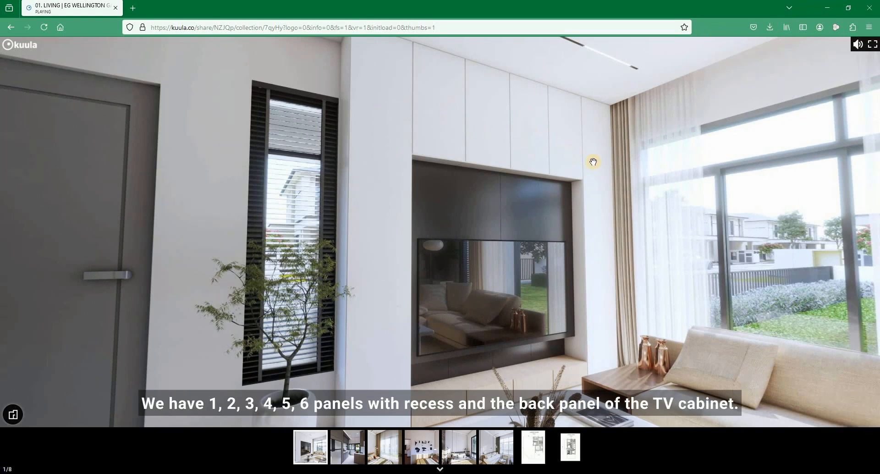
left_click_drag(438, 195, 422, 313)
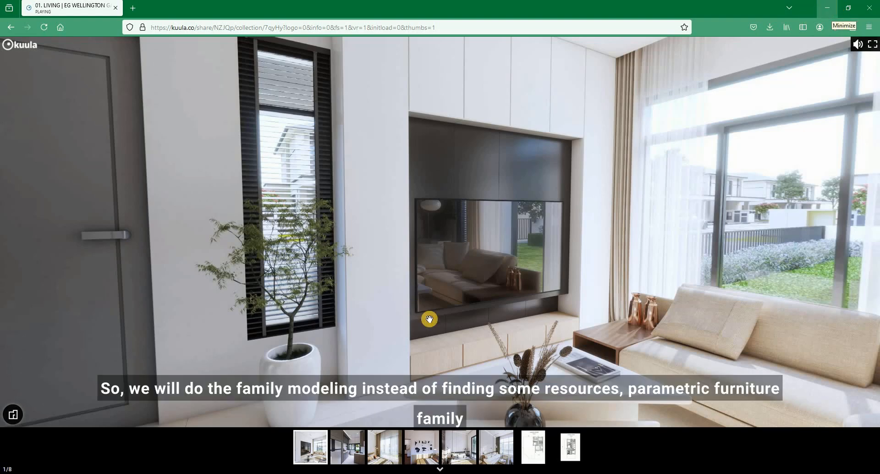
left_click(579, 313)
left_click(610, 286)
left_click(514, 315)
left_click_drag(590, 179, 526, 224)
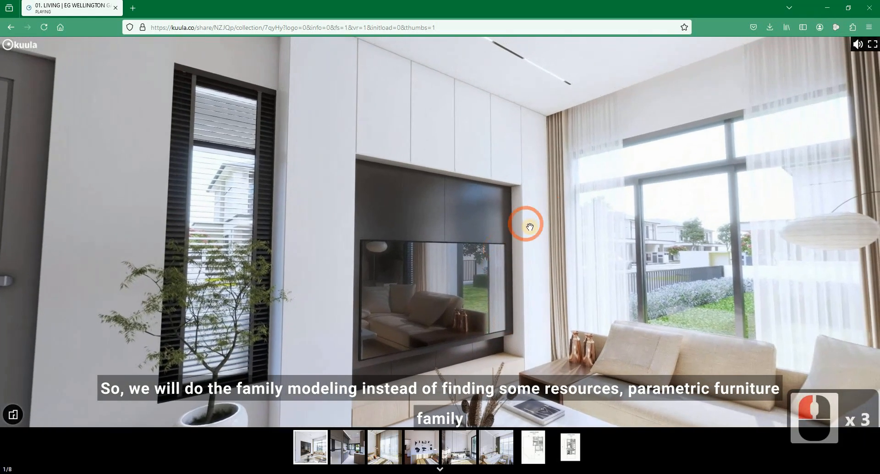
left_click_drag(611, 204, 387, 262)
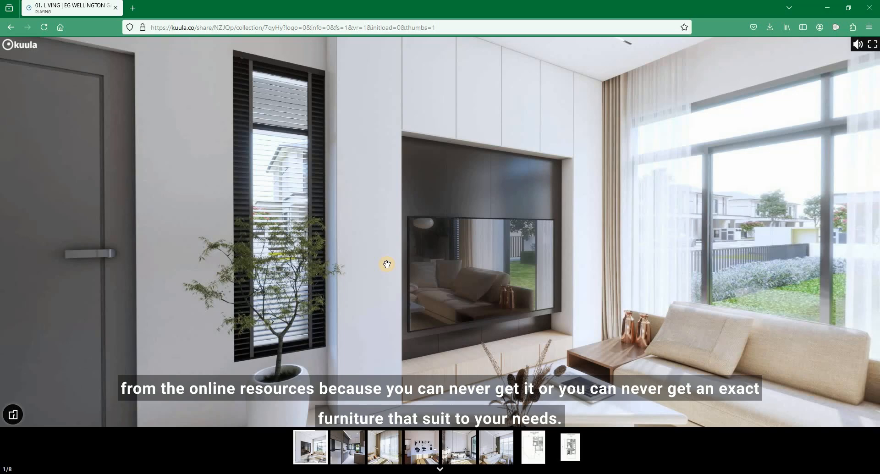
left_click_drag(419, 255, 568, 204)
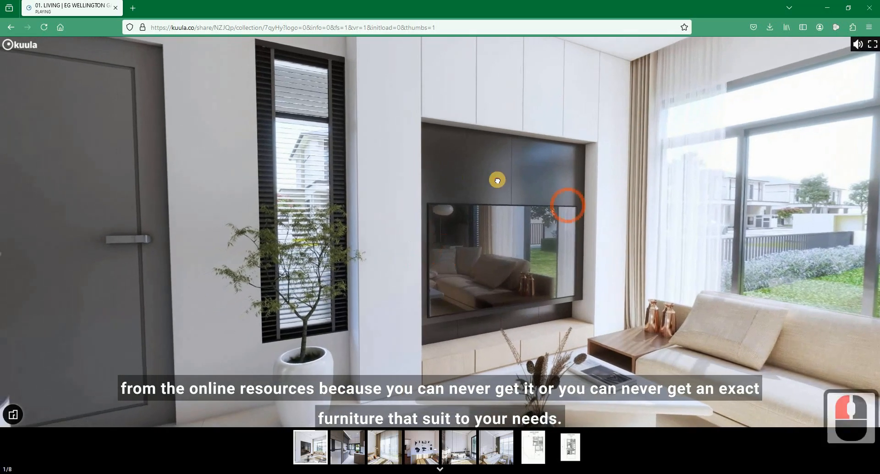
left_click_drag(560, 174, 456, 253)
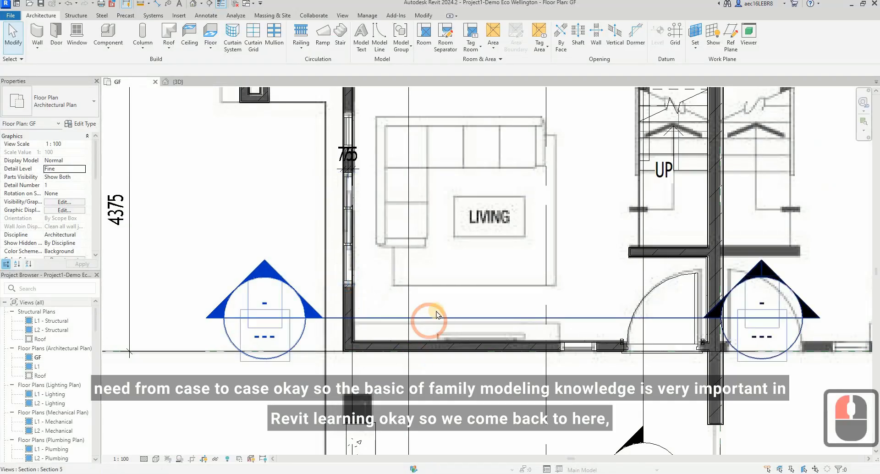
Step: Open the view of the section that cuts through the living room in front of the TV cabinet
left_click(437, 318)
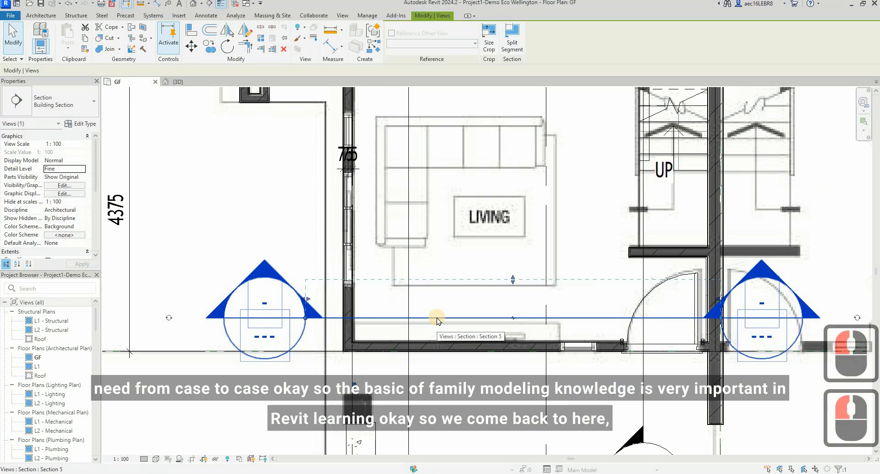
right_click(437, 318)
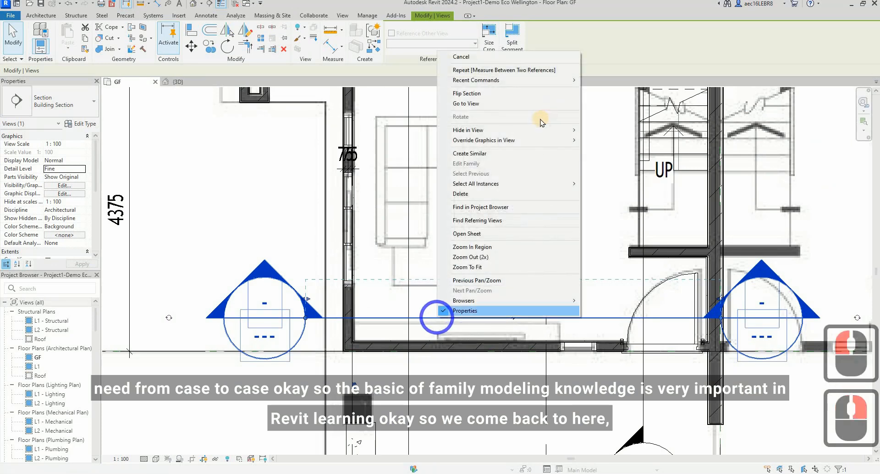
left_click(539, 105)
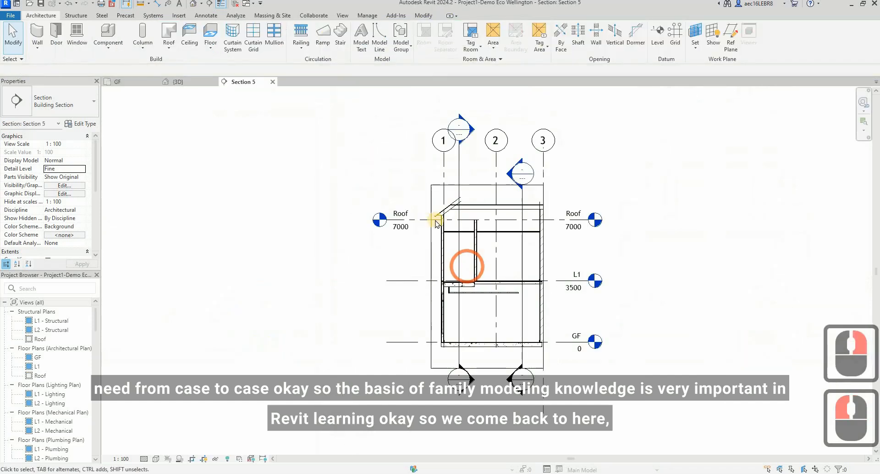
scroll(463, 376, "up", 4)
scroll(457, 392, "up", 4)
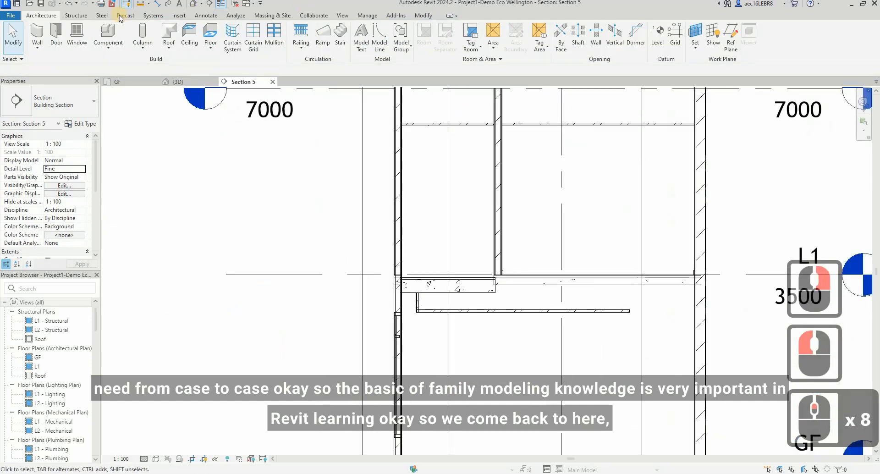
Step: Measure the gap between the inner wall face and the ceiling pelmet in the section with an aligned dimension
left_click(157, 4)
scroll(415, 288, "up", 8)
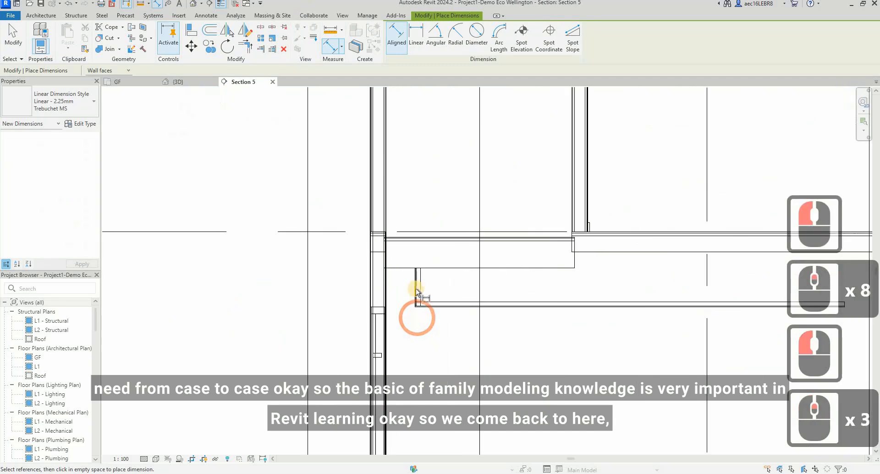
left_click(412, 286)
left_click(365, 278)
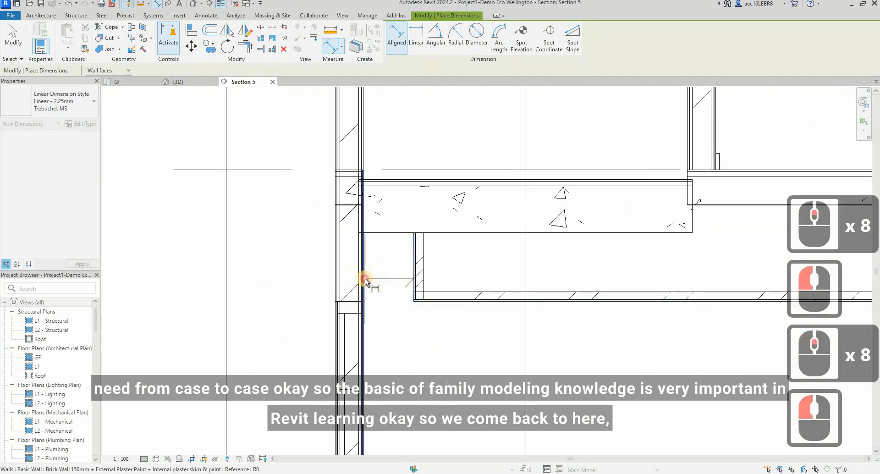
scroll(392, 293, "down", 3)
key("Escape")
scroll(427, 282, "up", 7)
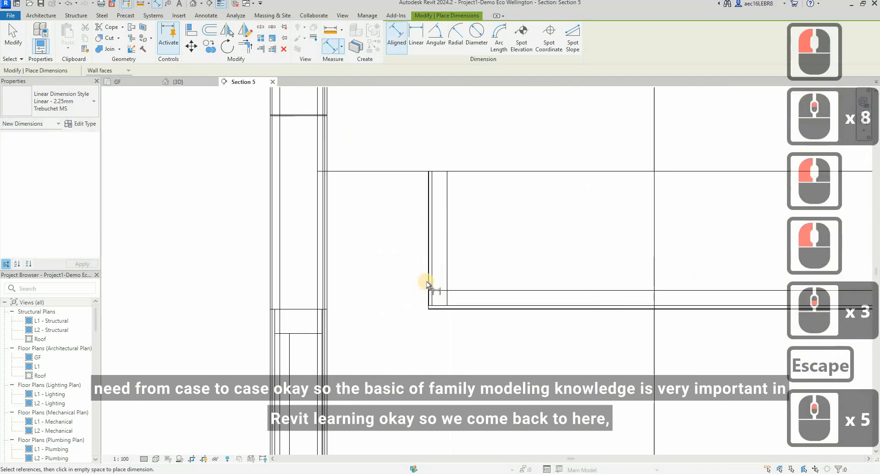
left_click(304, 279)
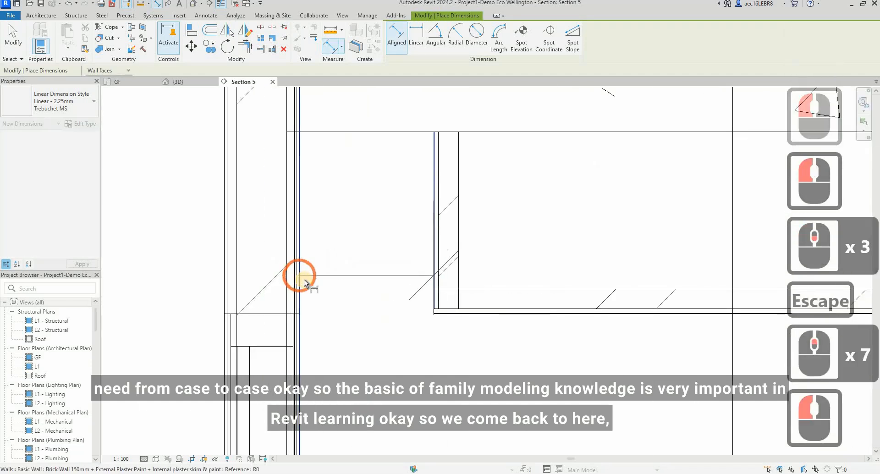
left_click(362, 288)
scroll(363, 287, "up", 5)
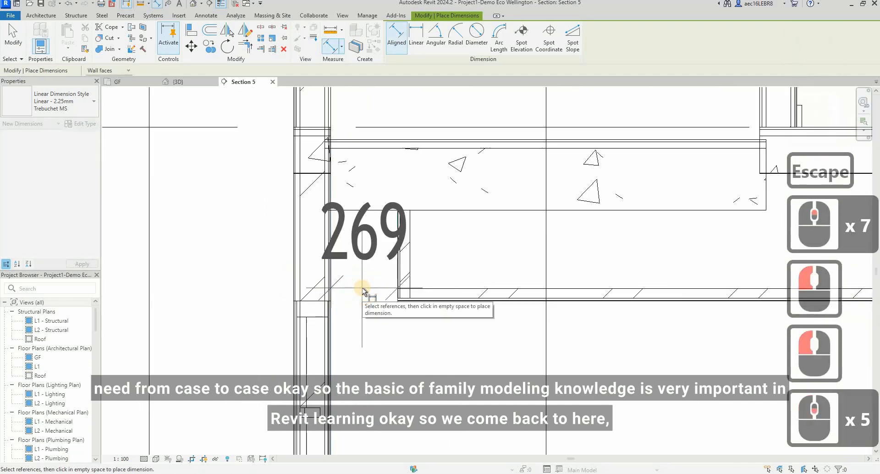
key("Escape")
key("Escape")
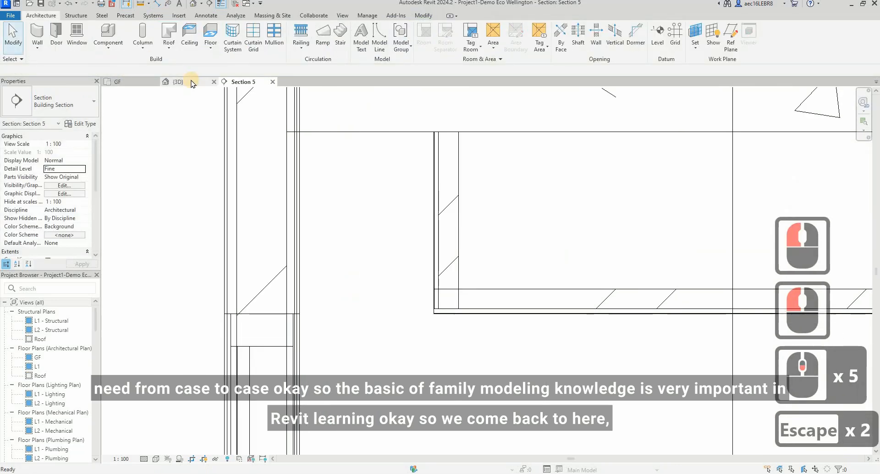
Step: Set the GF floor plan's view range to a top offset of 3000 and a cut plane offset of 3000
left_click(125, 82)
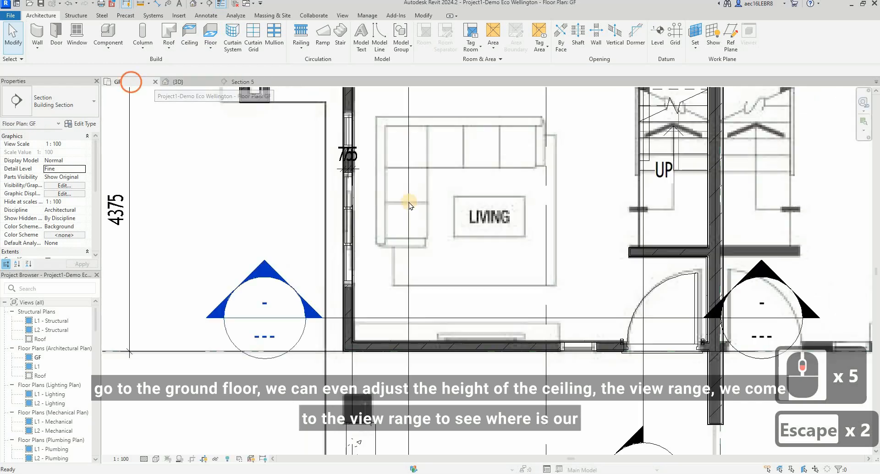
key("v")
key("r")
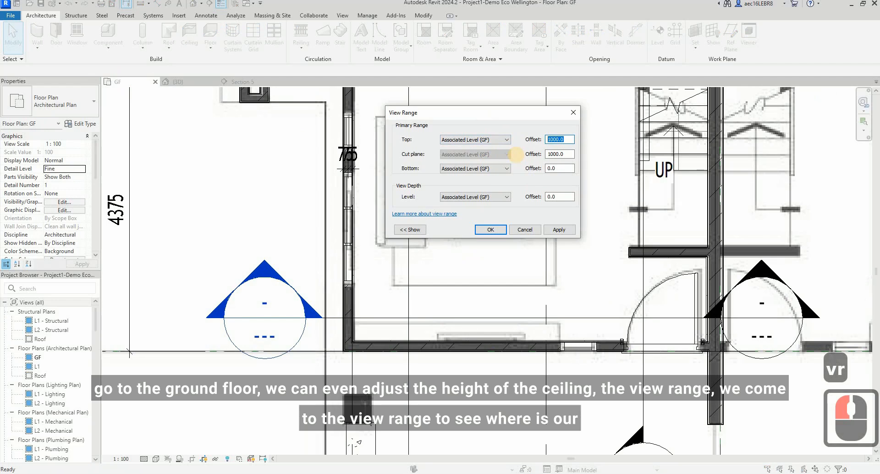
type("300")
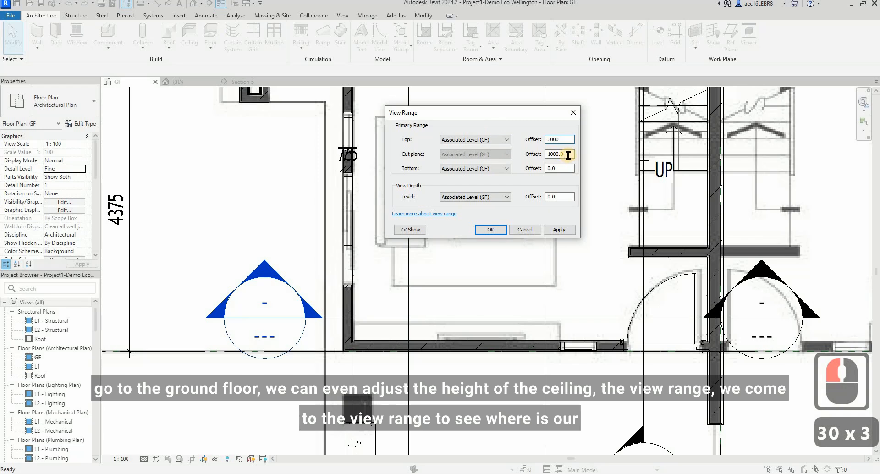
left_click_drag(568, 155, 493, 153)
type("3000")
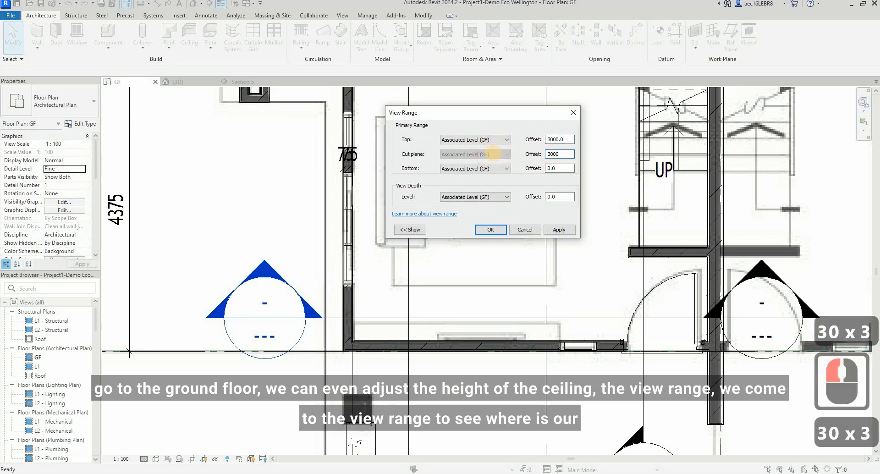
left_click(476, 231)
Step: Draw a vertical detail line about 480 mm long from the TV wall at the near edge of the narrow window
scroll(397, 318, "up", 3)
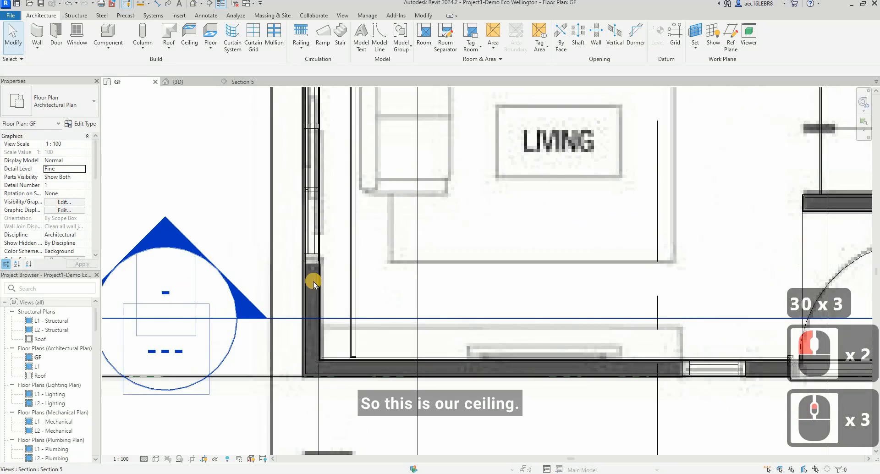
scroll(314, 279, "down", 2)
scroll(599, 320, "up", 1)
key("d")
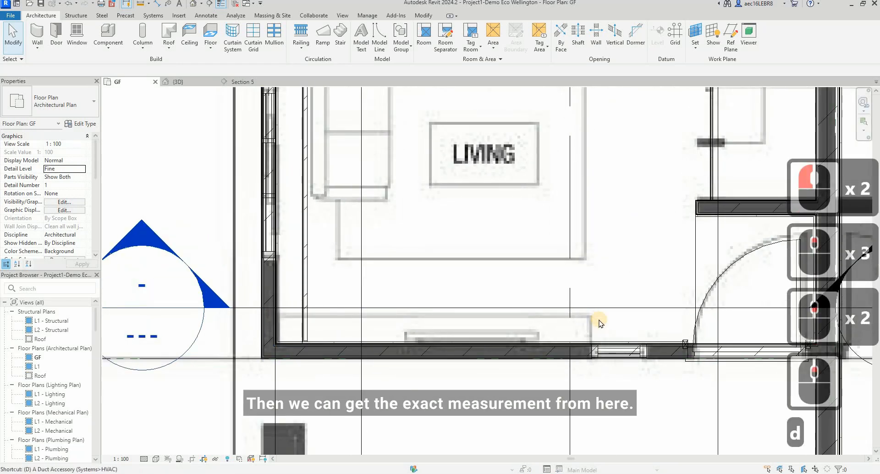
key("l")
scroll(586, 344, "up", 4)
scroll(583, 343, "up", 4)
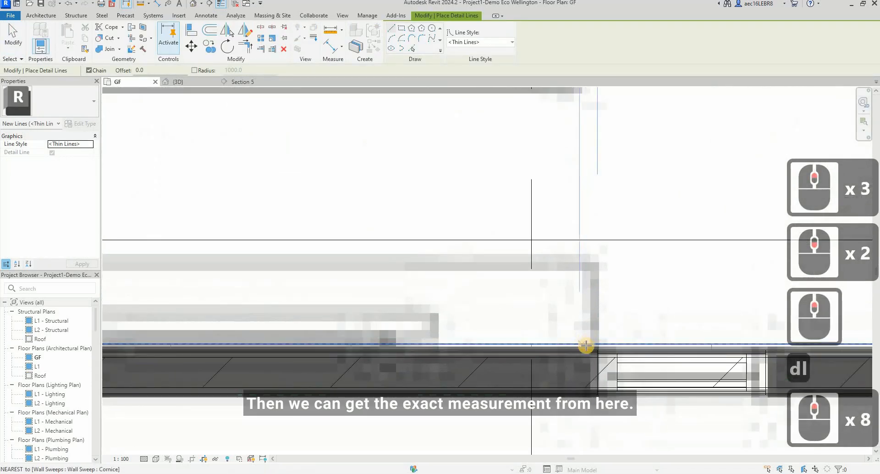
left_click(605, 232)
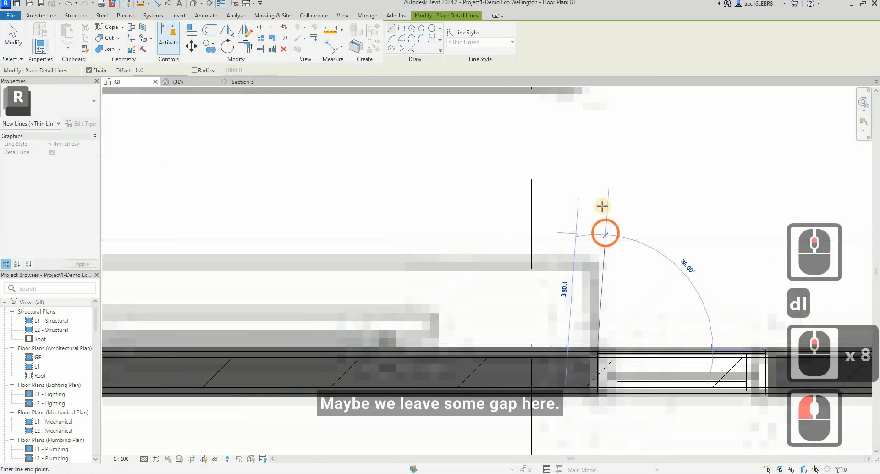
left_click(601, 204)
key("Escape")
key("Escape")
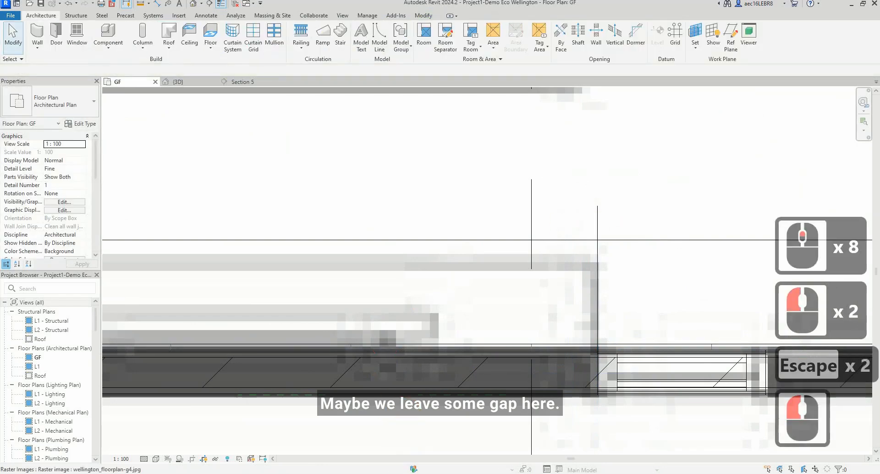
Step: Switch to the Kuula tour to check the gap between the TV cabinet and the narrow window, and return to Revit
left_click(396, 473)
left_click(550, 452)
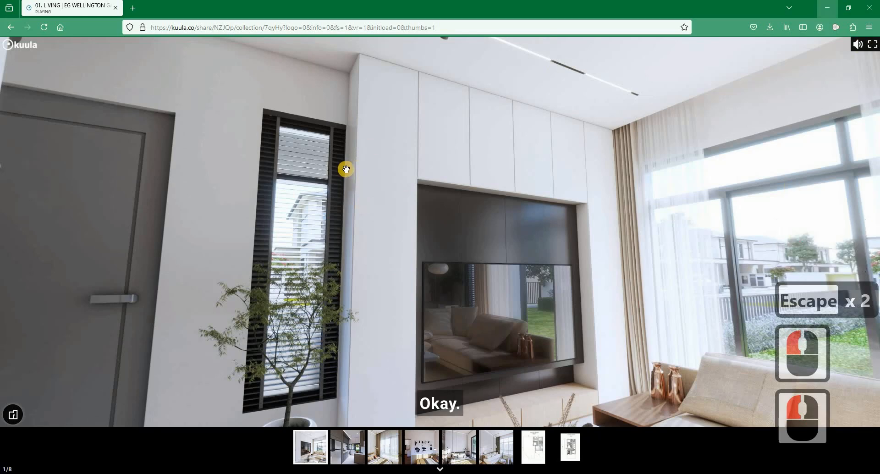
left_click(830, 8)
left_click(569, 288)
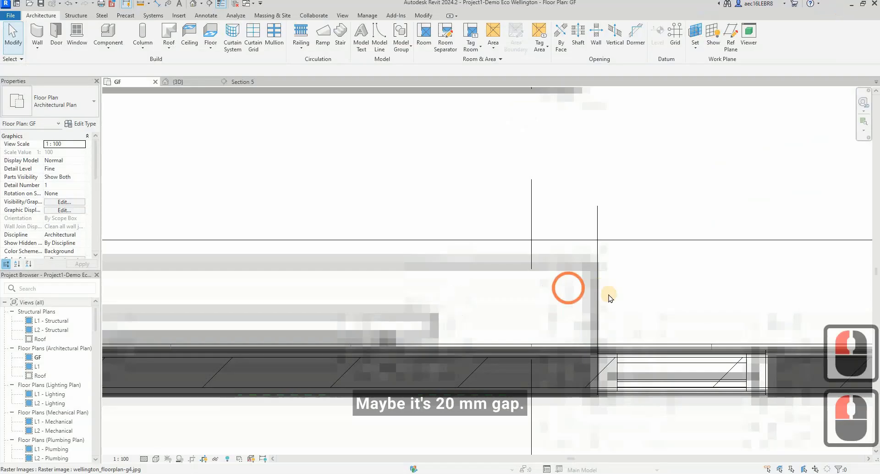
Step: Offset a copy of the detail line 25 mm away from the window towards the TV cabinet and delete the original line
left_click(598, 294)
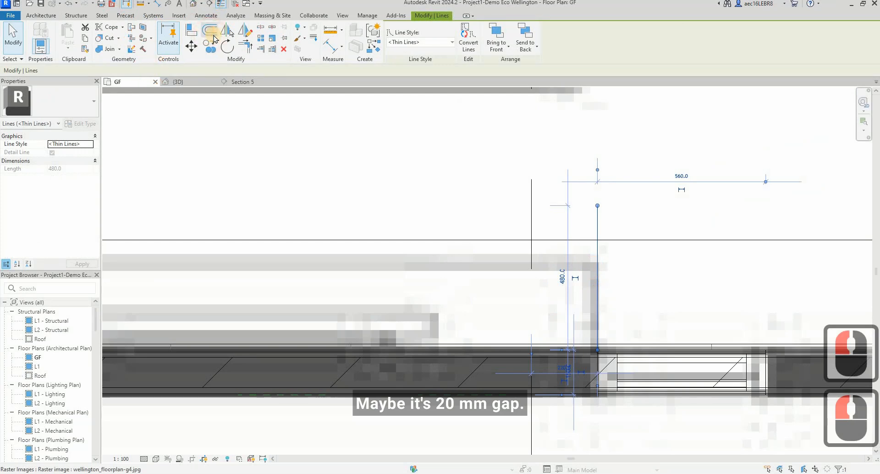
left_click(214, 39)
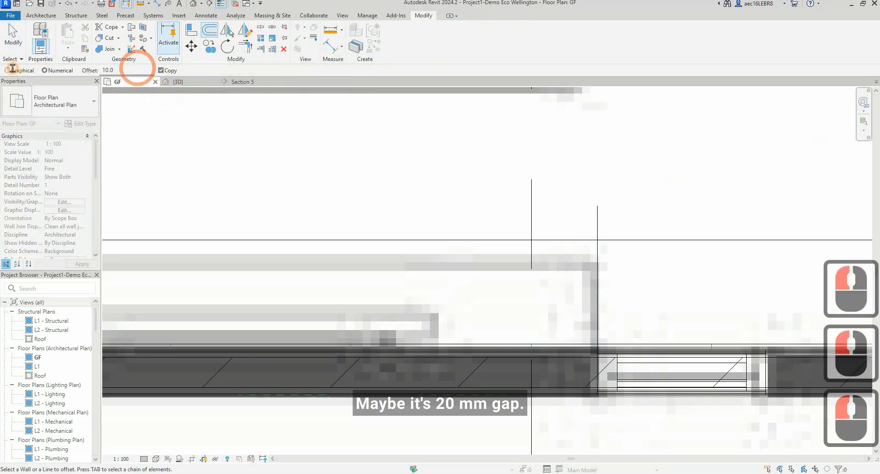
left_click(12, 70)
type("25")
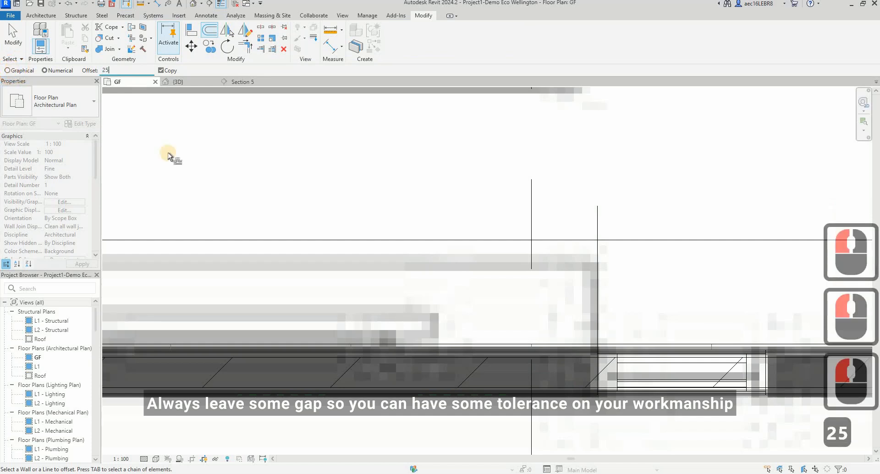
left_click(598, 276)
key("Escape")
key("Escape")
left_click(685, 294)
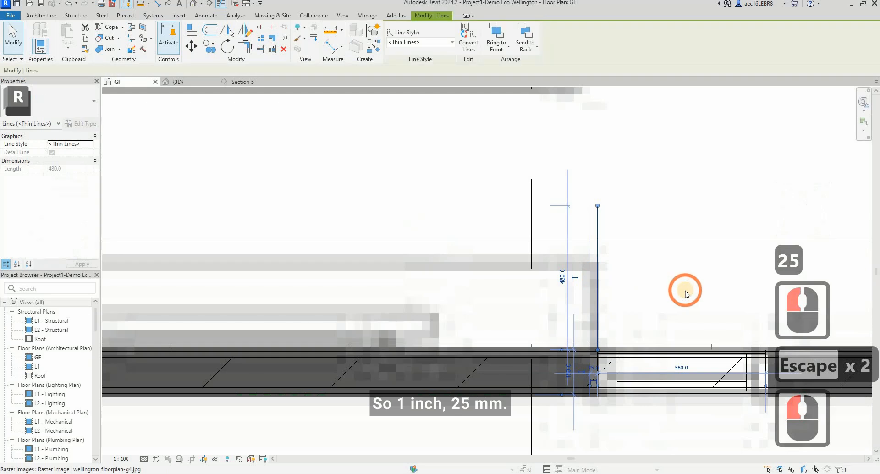
key("Delete")
Step: Dimension the TV cabinet's width between the offset detail line and the outer face of the ceiling pelmet with an aligned dimension
scroll(686, 293, "down", 2)
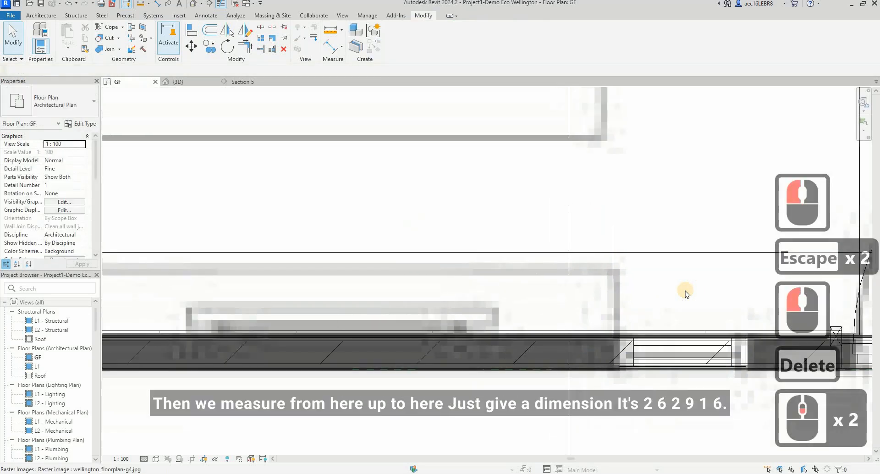
key("d")
key("i")
left_click(665, 262)
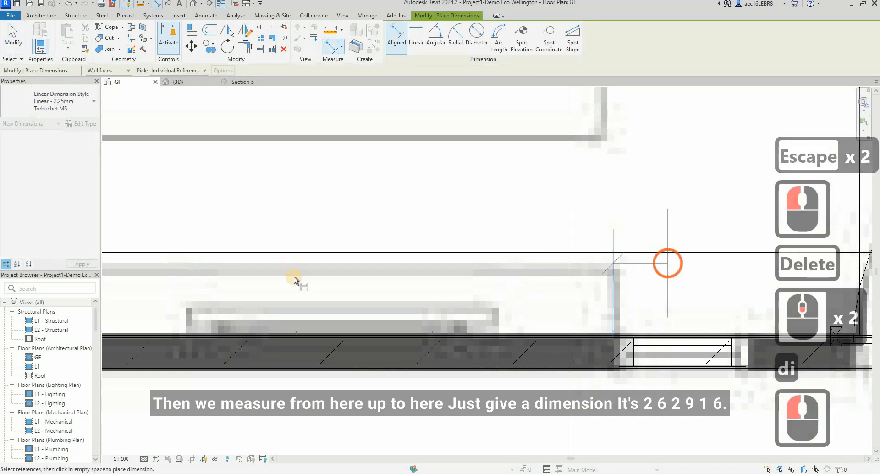
scroll(257, 264, "down", 3)
scroll(258, 268, "up", 3)
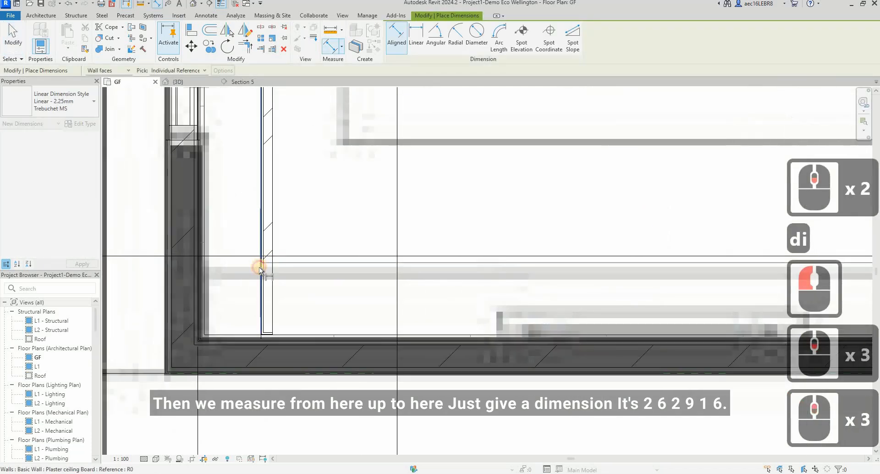
left_click(259, 266)
scroll(490, 233, "down", 3)
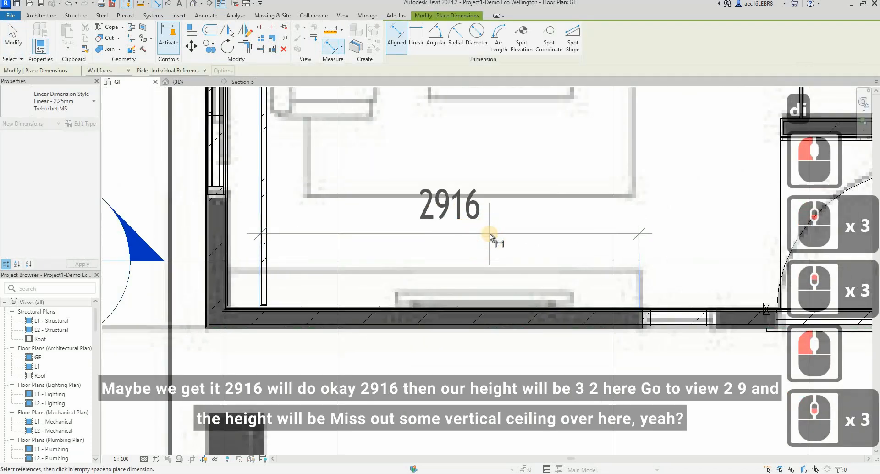
left_click(489, 233)
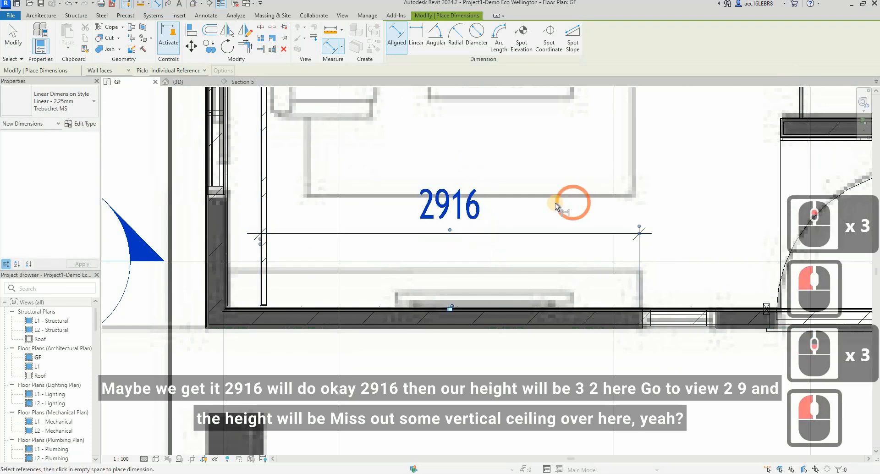
key("Escape")
key("Escape")
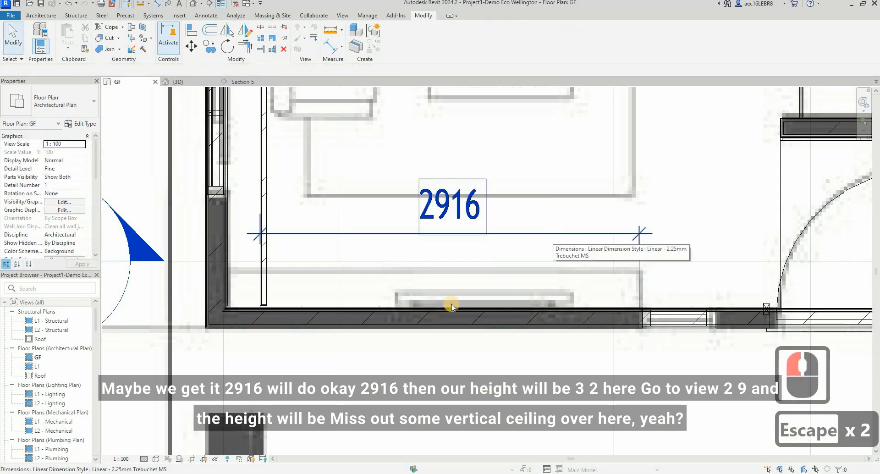
Step: Flip the living room section to face the TV wall and shorten its view depth to end within the wall
scroll(468, 288, "down", 4)
left_click(473, 279)
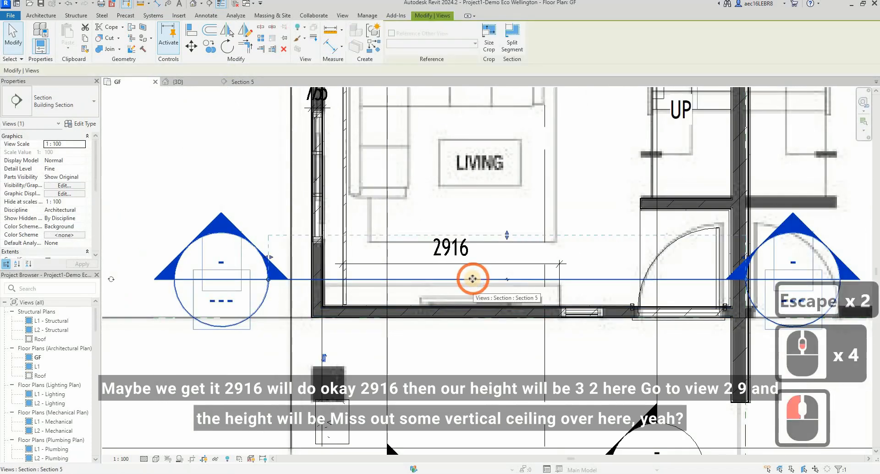
scroll(473, 279, "down", 1)
left_click(346, 349)
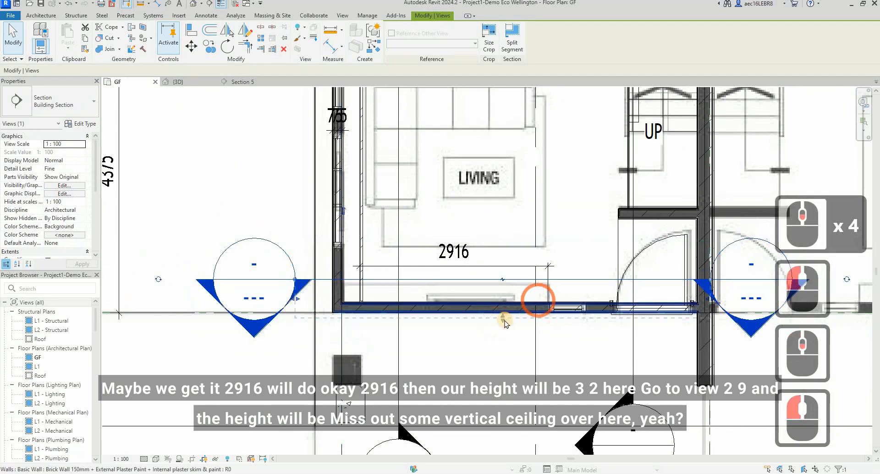
left_click_drag(503, 318, 505, 309)
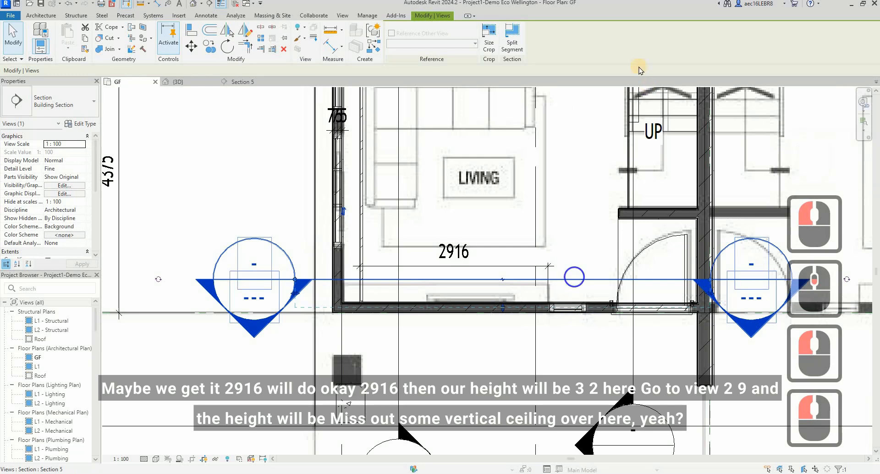
Step: Open the flipped section's view and dimension the height from the GF floor to the underside of the living room ceiling
right_click(575, 277)
left_click(636, 65)
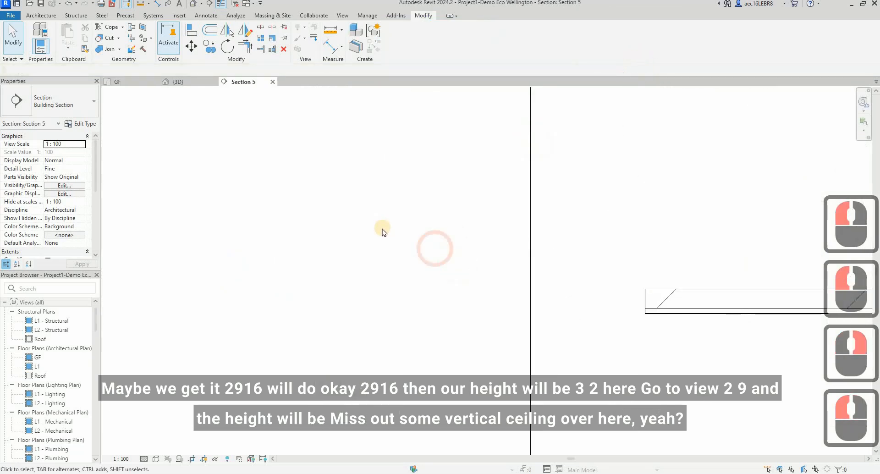
scroll(383, 229, "down", 16)
scroll(550, 328, "up", 2)
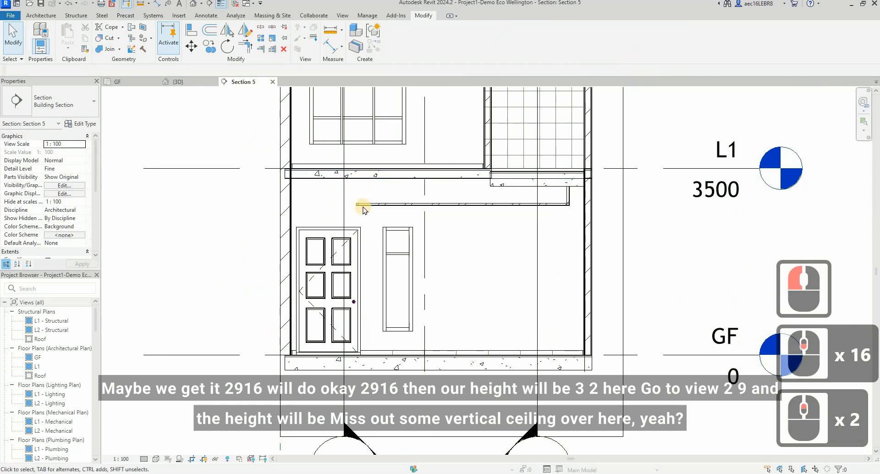
key("d")
key("i")
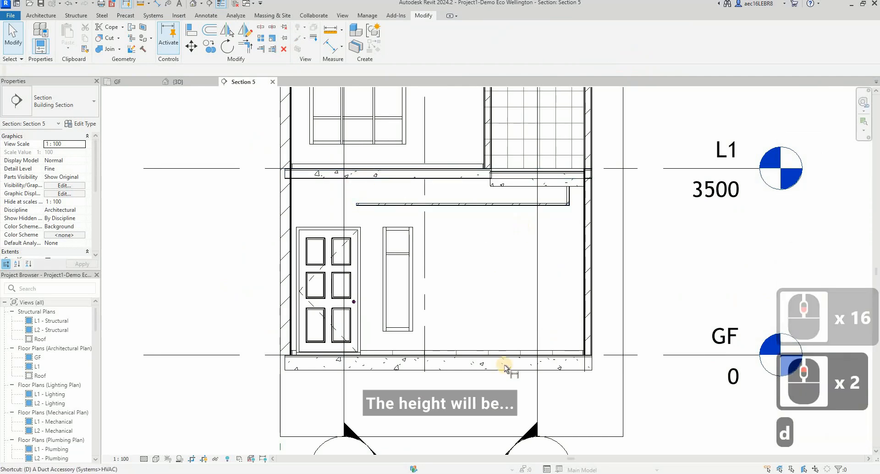
scroll(535, 349, "up", 4)
scroll(534, 348, "down", 4)
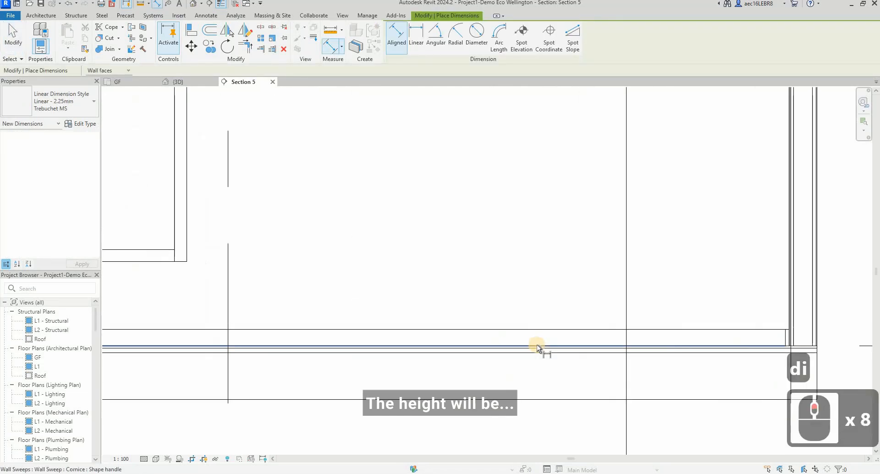
left_click(508, 375)
scroll(499, 184, "down", 5)
left_click(505, 142)
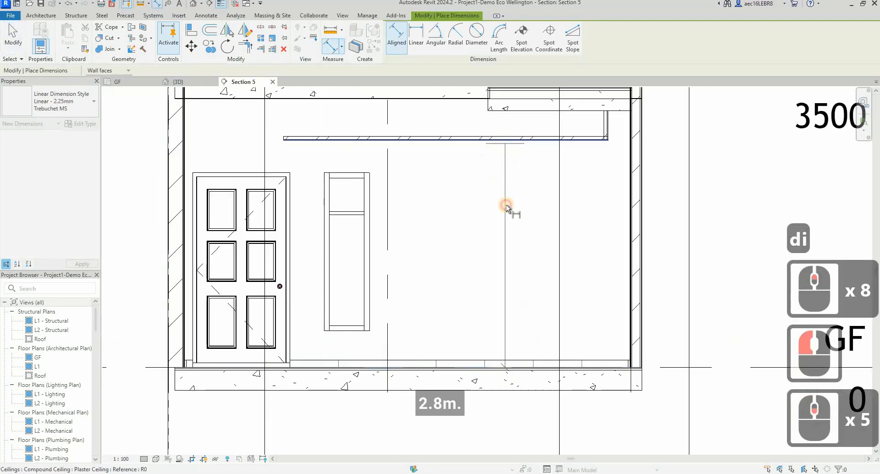
left_click(507, 202)
key("Escape")
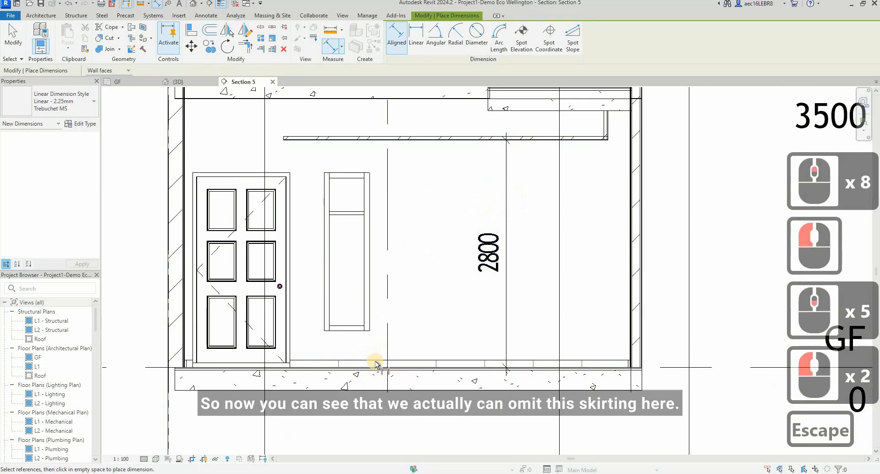
key("Escape")
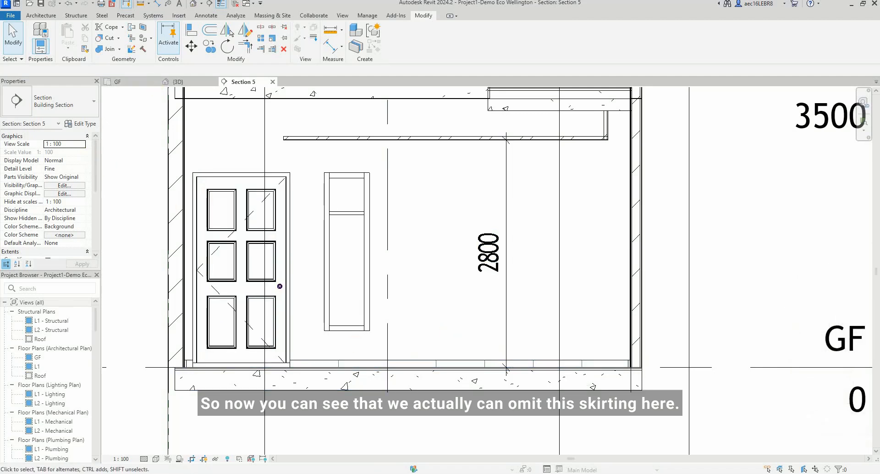
Step: Switch to the Kuula tour and examine the wall base around the TV cabinet, window and door for skirting
left_click(403, 473)
left_click(554, 451)
left_click_drag(432, 351, 474, 246)
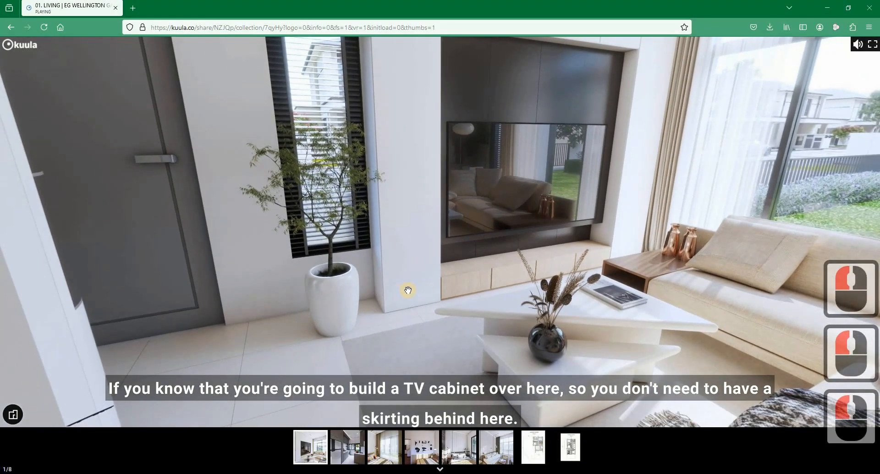
left_click_drag(336, 318, 521, 304)
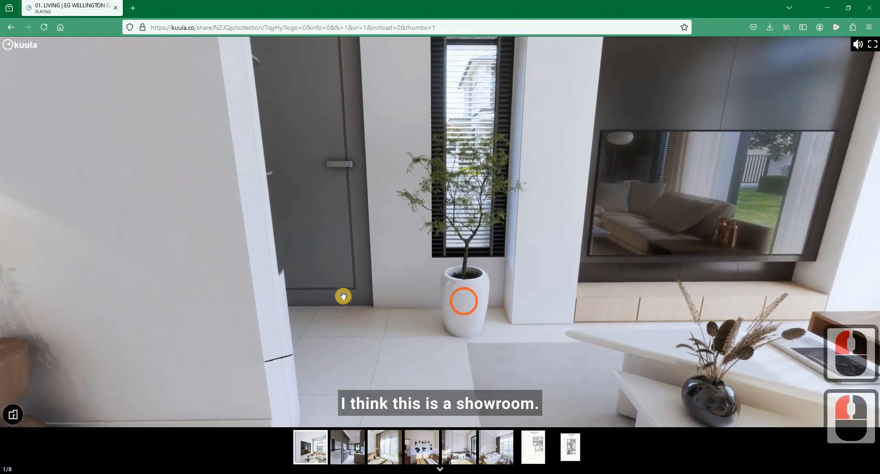
left_click_drag(347, 304, 283, 313)
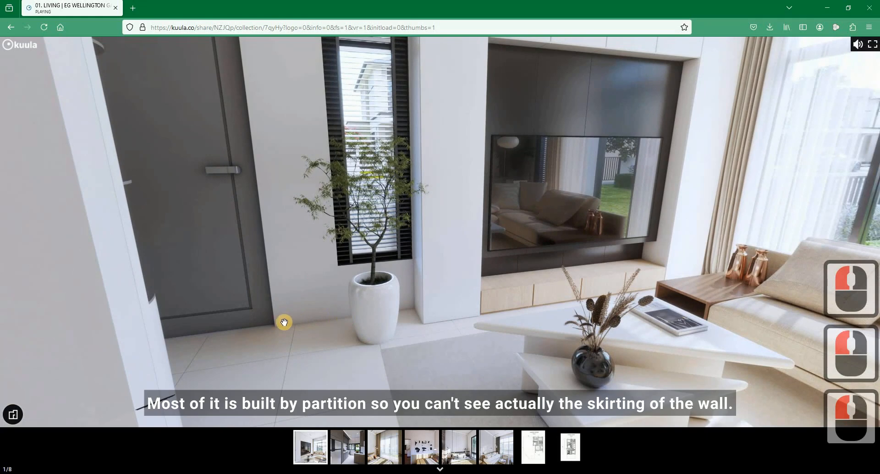
left_click_drag(329, 331, 255, 330)
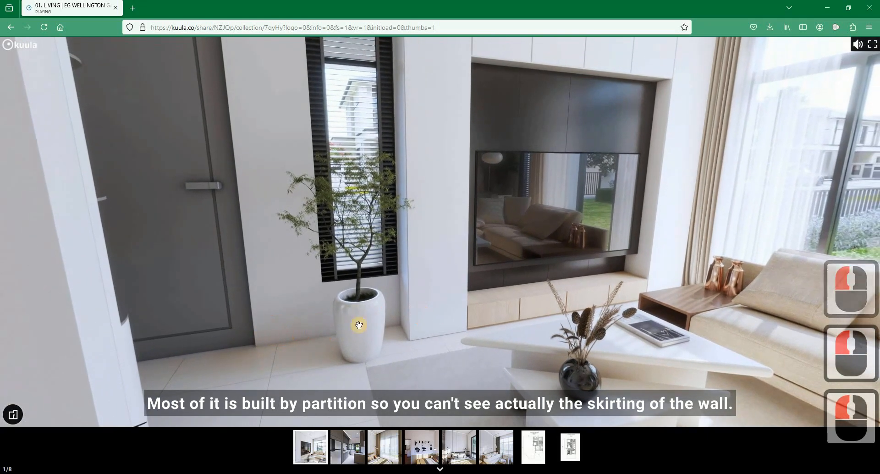
Step: Turn the Kuula living room view around to the staircase and examine the skirting between the wall finishes and floor
left_click_drag(553, 352, 404, 340)
left_click_drag(475, 316, 245, 315)
left_click_drag(532, 337, 339, 327)
left_click_drag(609, 351, 532, 337)
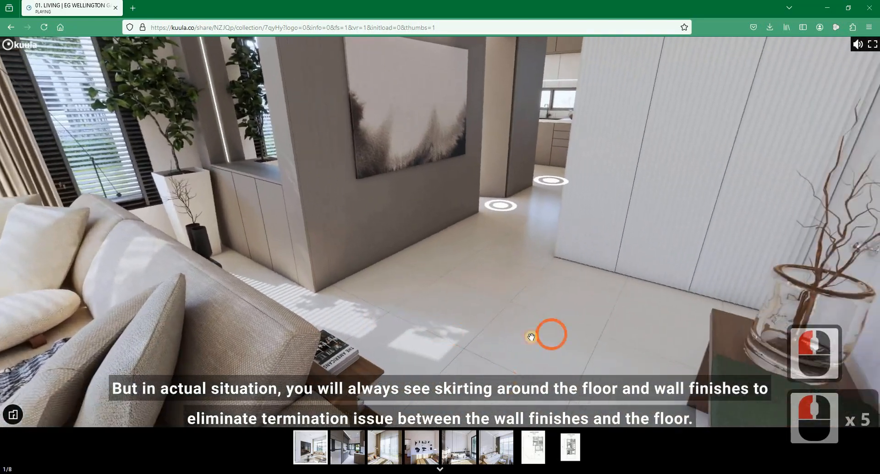
left_click_drag(511, 368, 345, 348)
mouse_move(500, 348)
left_mouse_down()
mouse_move(383, 316)
mouse_move(397, 293)
left_mouse_up()
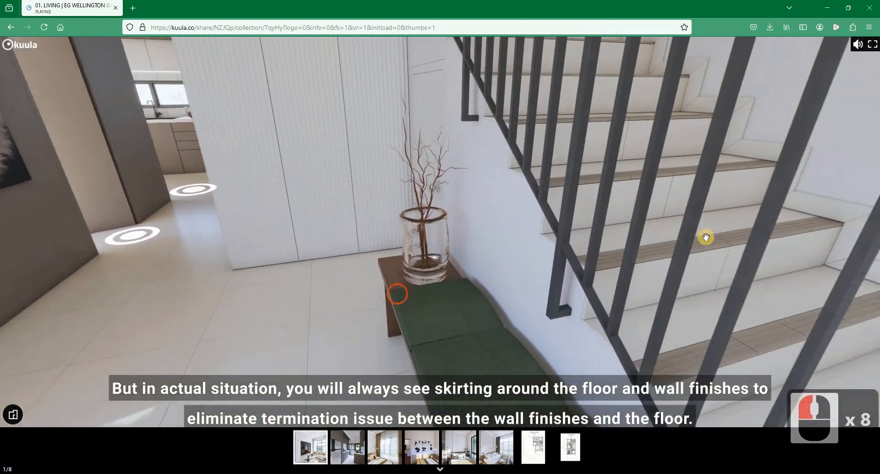
mouse_move(706, 238)
left_mouse_down()
mouse_move(692, 287)
mouse_move(703, 286)
left_mouse_up()
left_click_drag(632, 237, 400, 153)
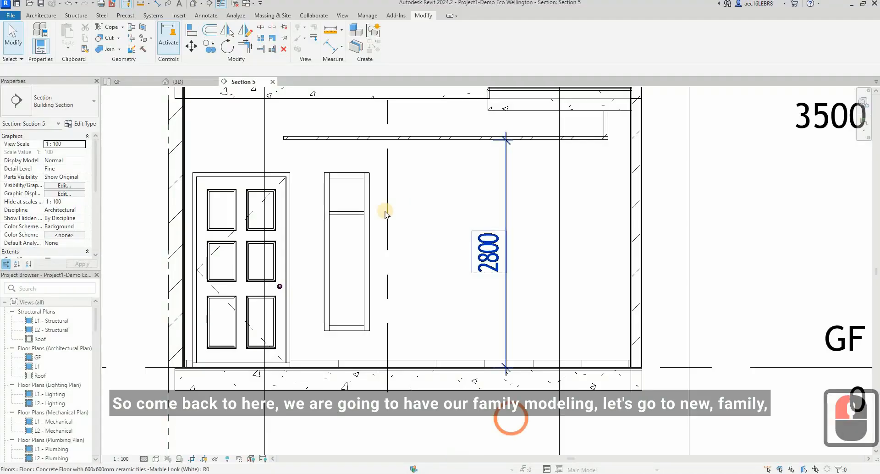
Step: Switch back to Revit and create a new family from the Metric Generic Model template in the English template folder
left_click(8, 17)
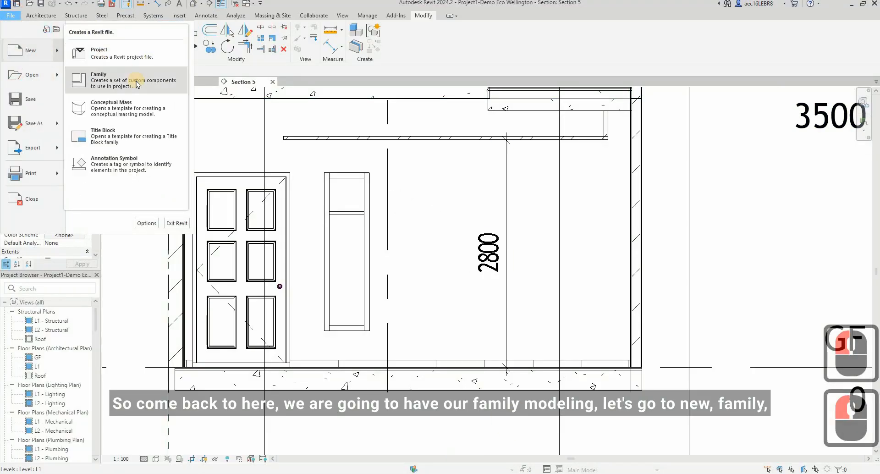
left_click(524, 188)
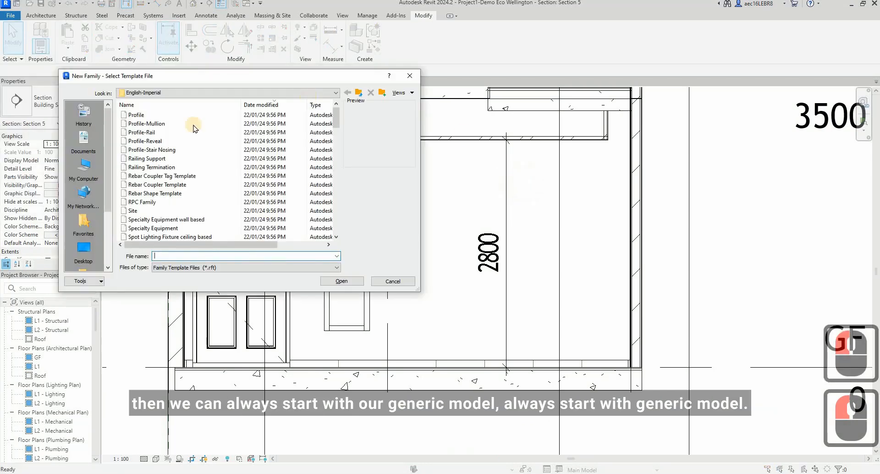
scroll(191, 130, "down", 1)
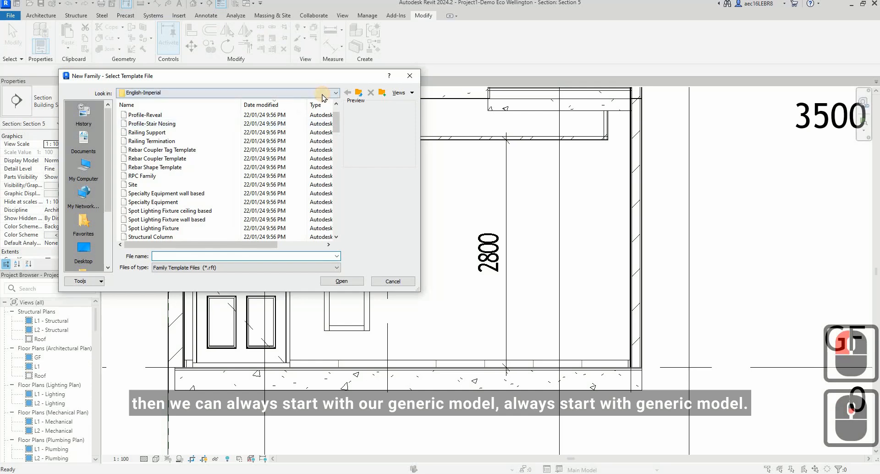
left_click(322, 94)
left_click(359, 94)
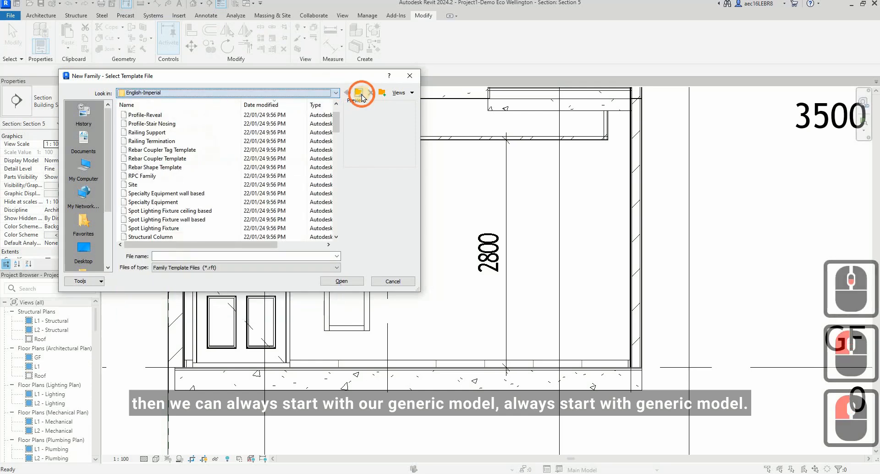
left_click(359, 94)
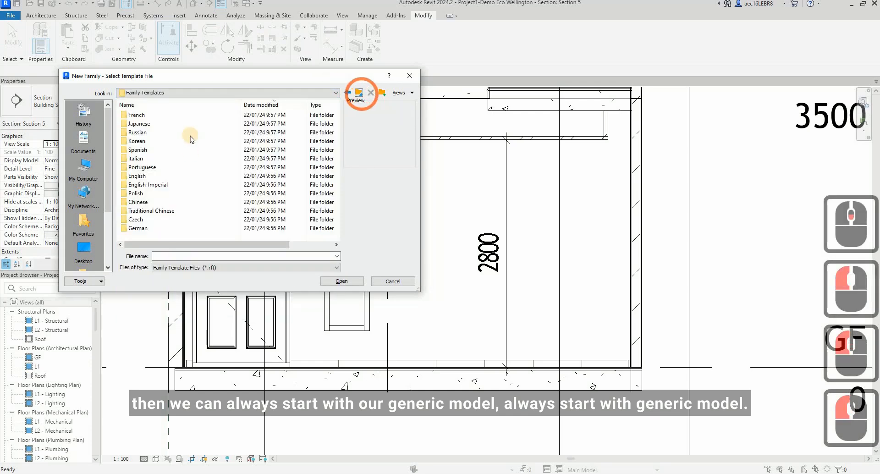
double_click(174, 176)
scroll(175, 184, "down", 11)
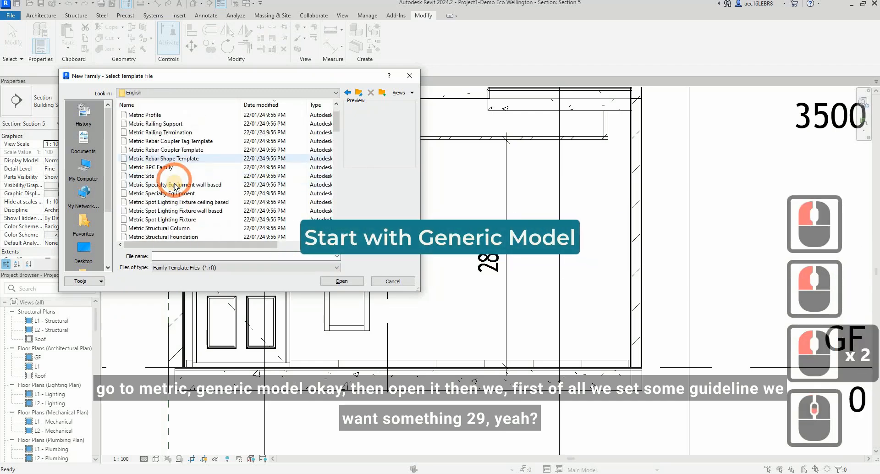
scroll(177, 185, "down", 5)
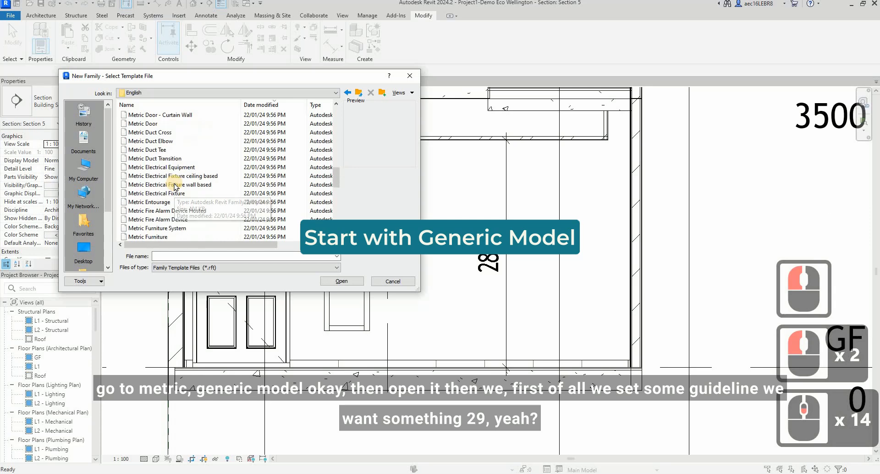
scroll(186, 197, "down", 2)
left_click(186, 195)
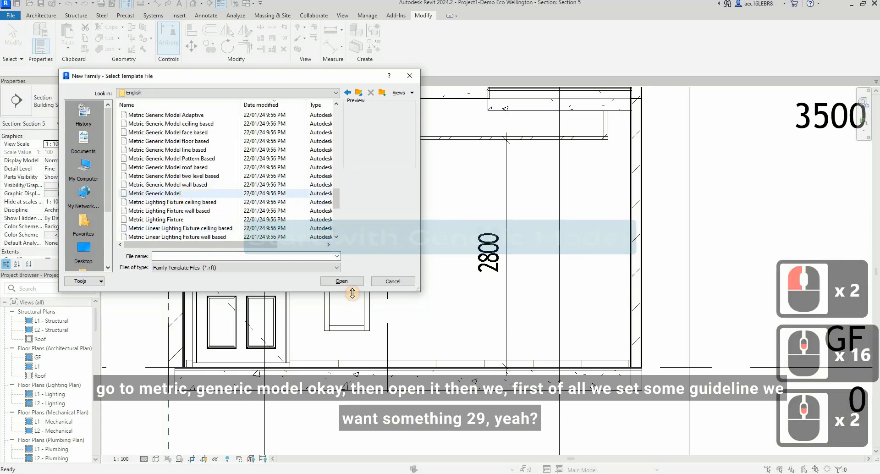
left_click(343, 281)
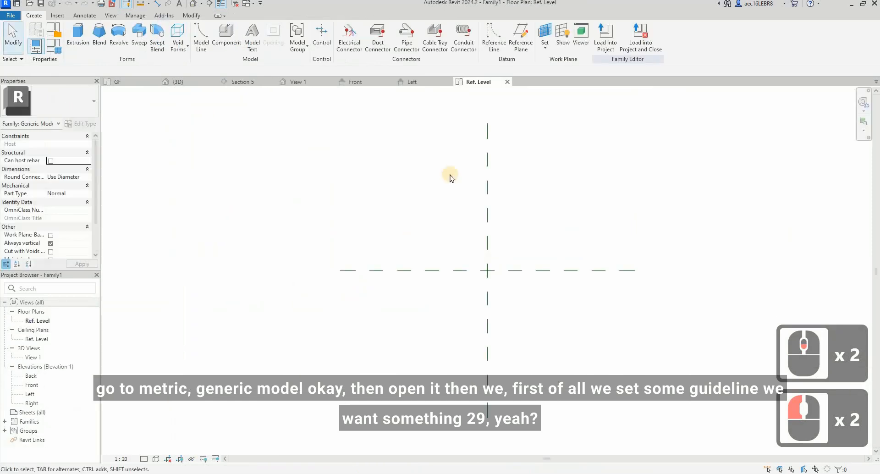
Step: Draw a horizontal model line 2900 mm long above the Center (Front/Back) reference plane as the cabinet's width guideline
left_click(202, 37)
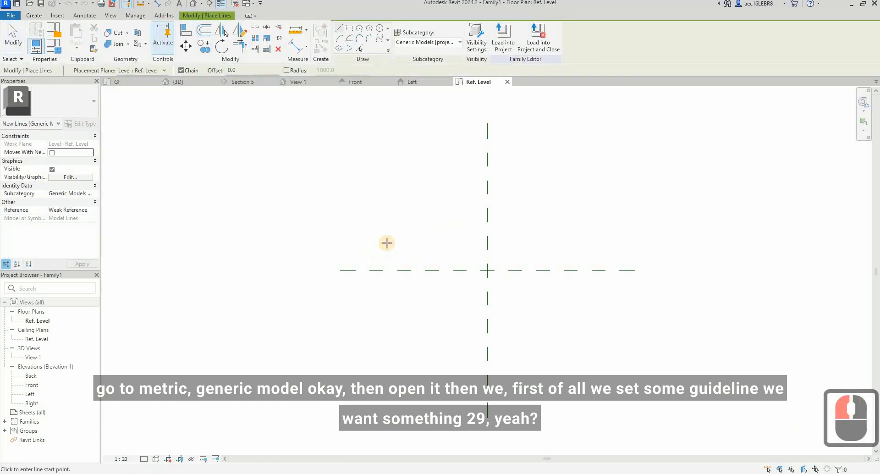
left_click(387, 221)
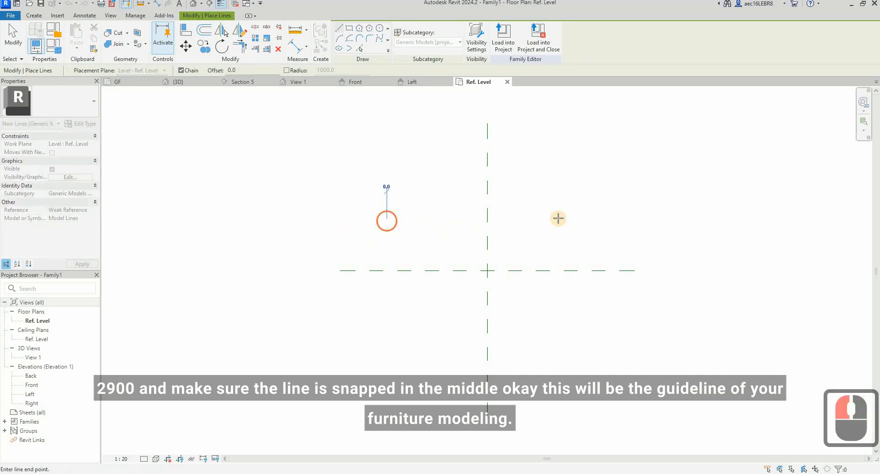
type("2900")
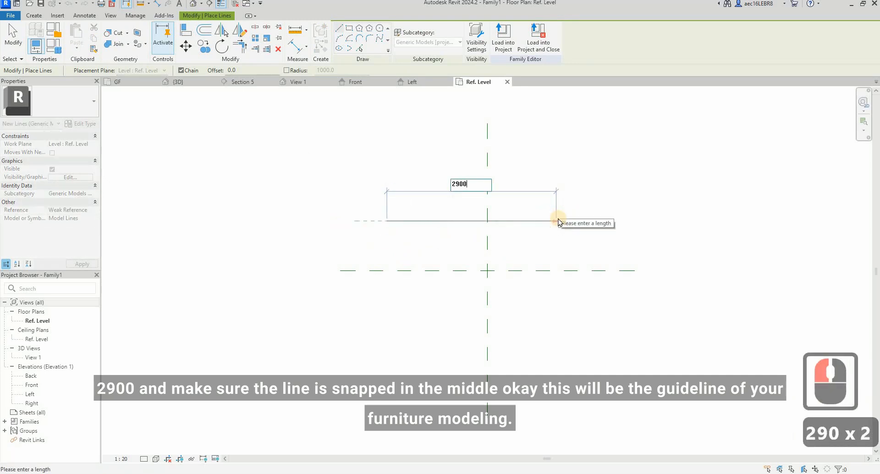
key("Return")
key("Escape")
key("Escape")
Step: Move the 2900 mm line by its midpoint onto the intersection of the two reference planes
double_click(582, 222)
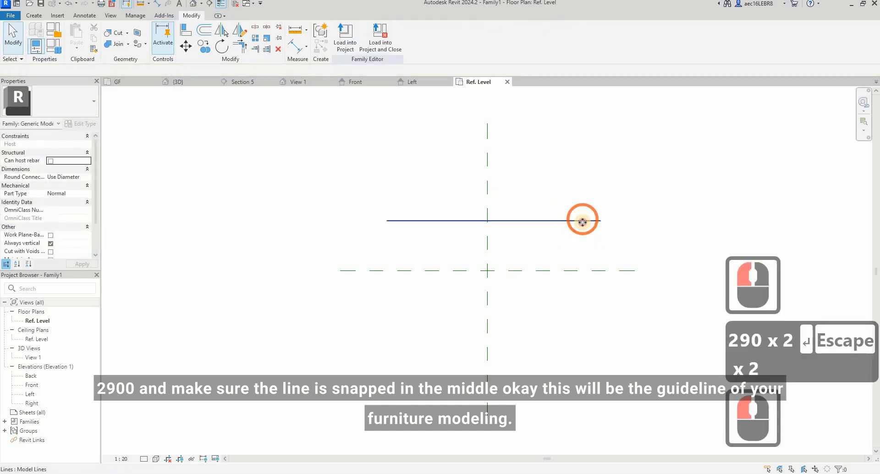
left_click(187, 46)
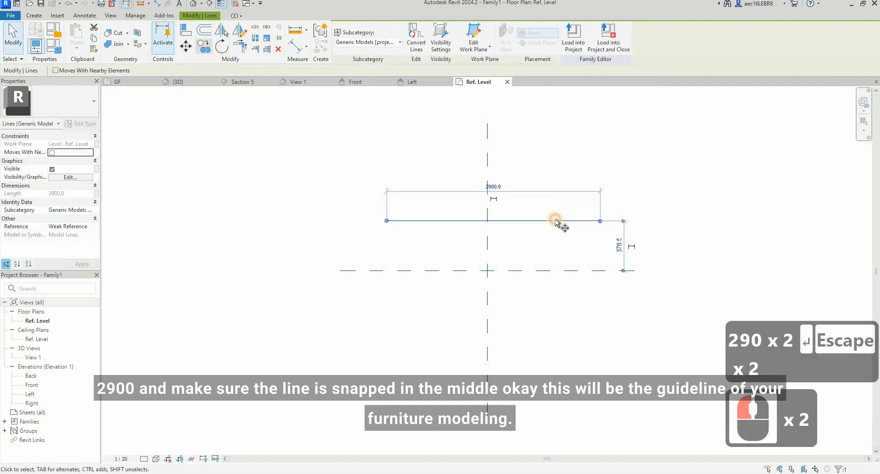
left_click(494, 222)
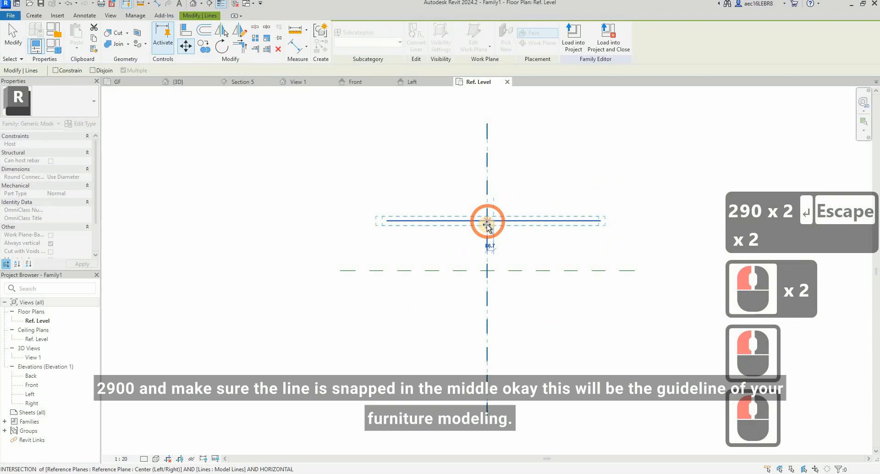
left_click(486, 271)
left_click(575, 285)
key("Escape")
left_click(534, 273)
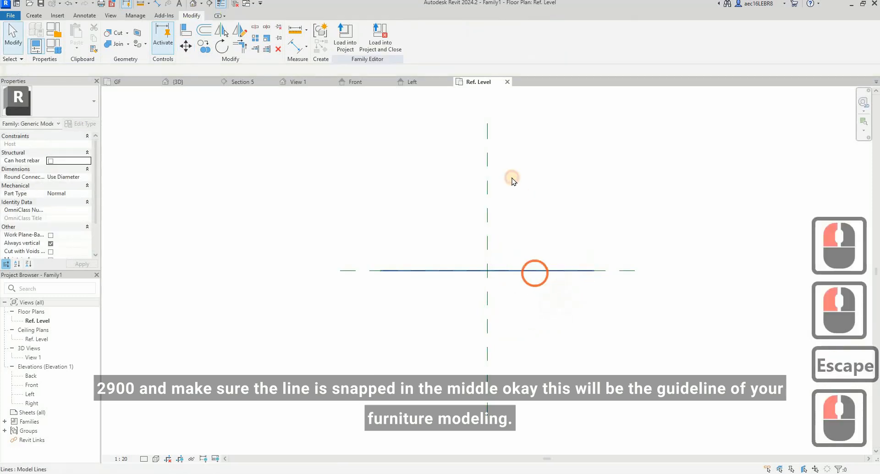
left_click(523, 197)
left_click(521, 266)
left_click(563, 155)
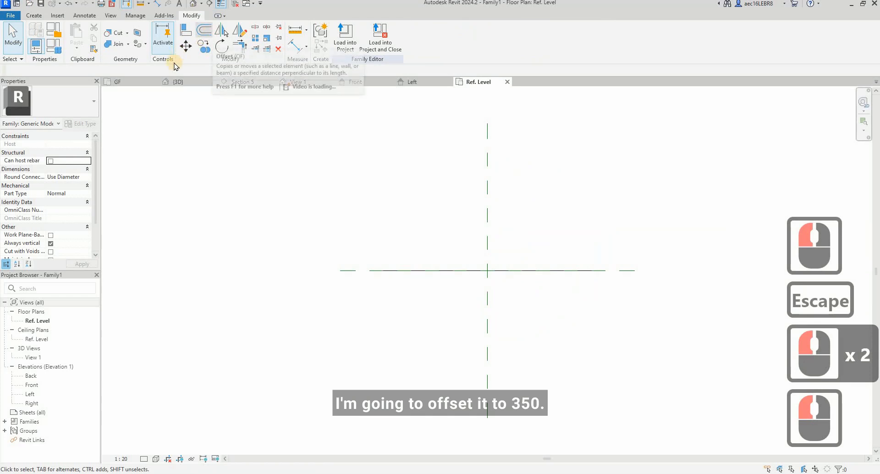
Step: Offset a copy of the guideline 350 mm upward in plan to mark the cabinet's depth
left_click(204, 30)
type("350")
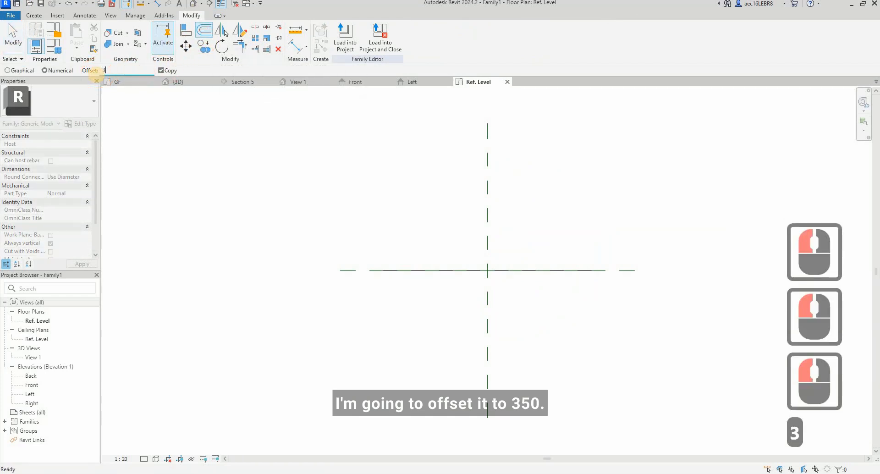
left_click(523, 267)
left_click(527, 202)
key("Escape")
key("Escape")
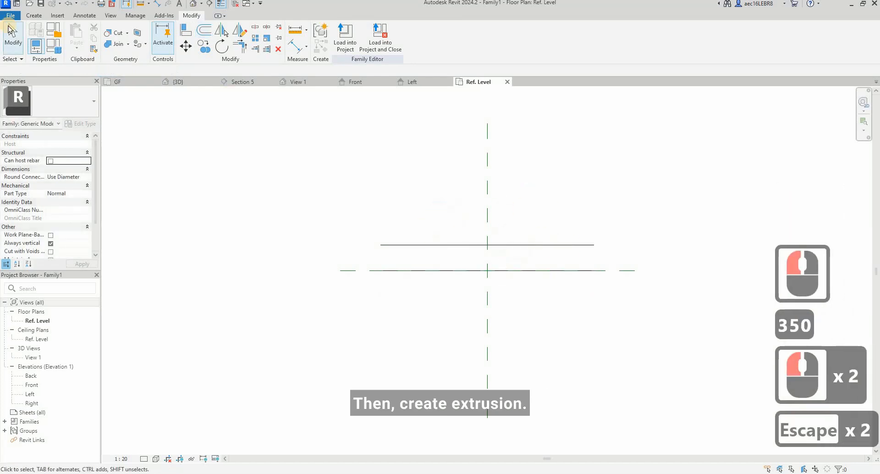
Step: Start an extrusion and sketch a 2900 by 350 mm rectangle between the ends of the two guidelines for the cabinet base
left_click(34, 15)
left_click(80, 38)
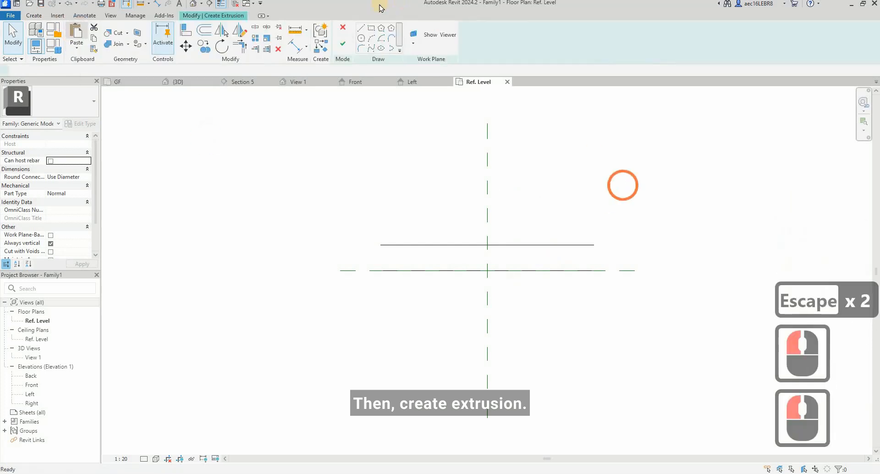
left_click(371, 32)
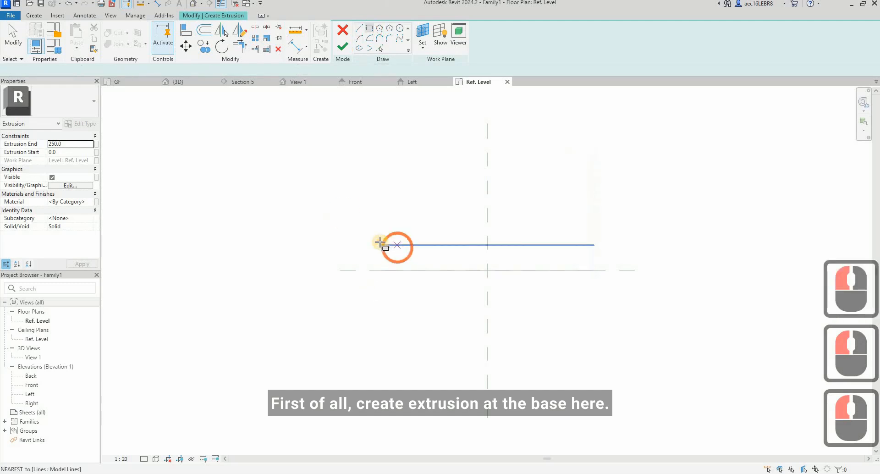
left_click(381, 245)
left_click(594, 270)
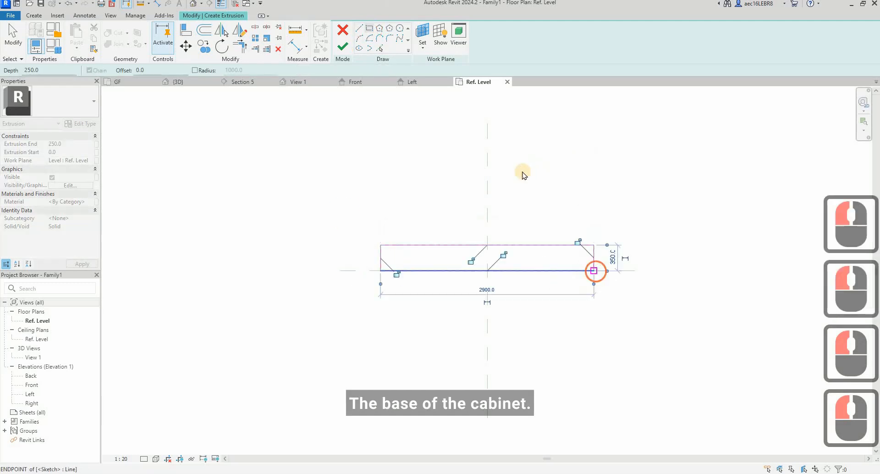
left_click(523, 171)
key("Escape")
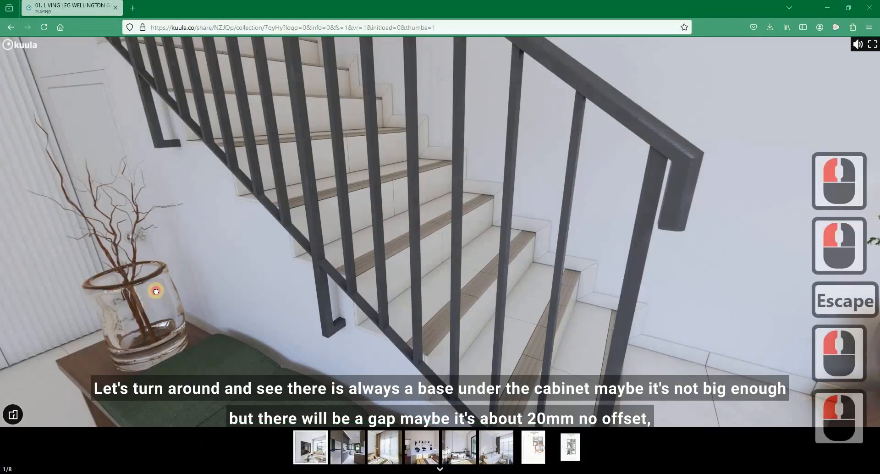
Step: Examine the base beneath the TV cabinet in the Kuula tour and return to the extrusion sketch in Revit
mouse_move(155, 289)
left_mouse_down()
mouse_move(325, 325)
mouse_move(659, 344)
left_mouse_up()
left_click_drag(658, 344, 468, 348)
left_click_drag(628, 298, 492, 281)
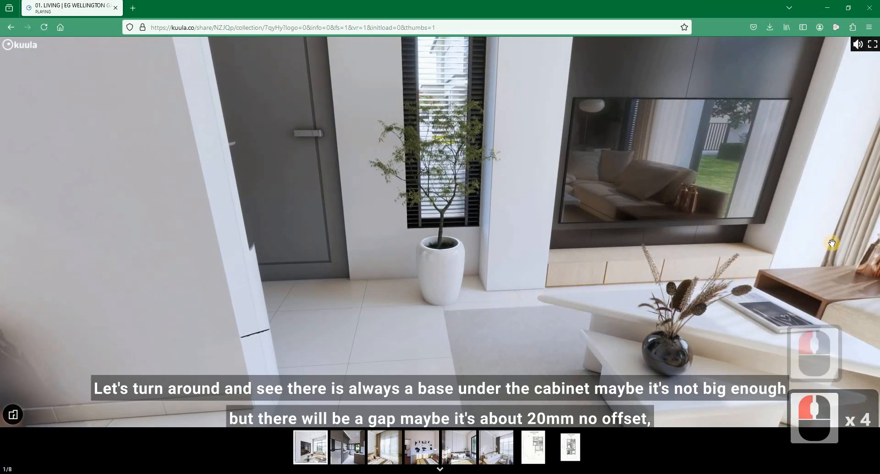
left_click(828, 7)
left_click(412, 230)
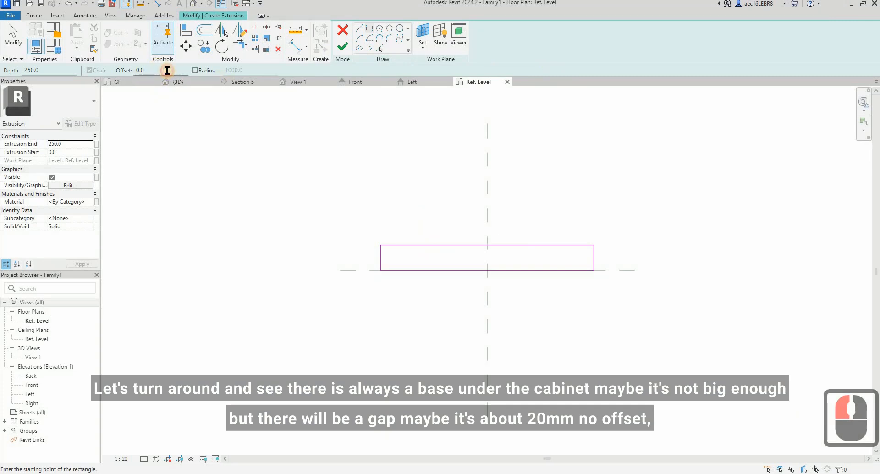
left_click(282, 75)
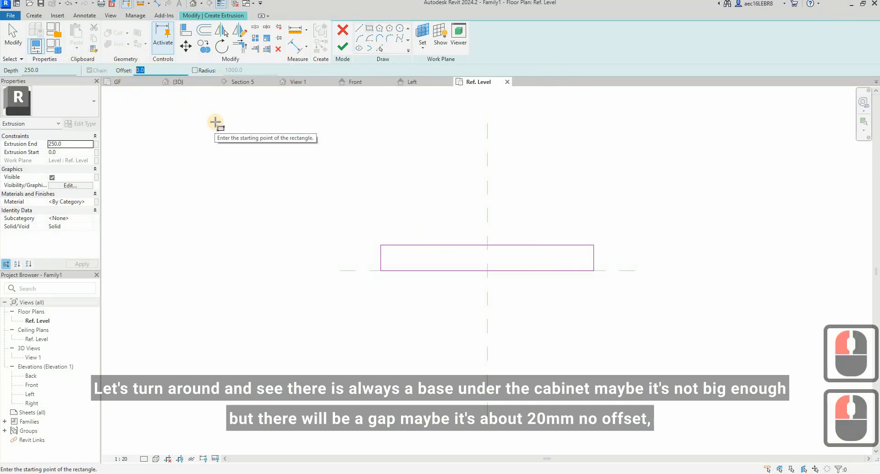
type("20")
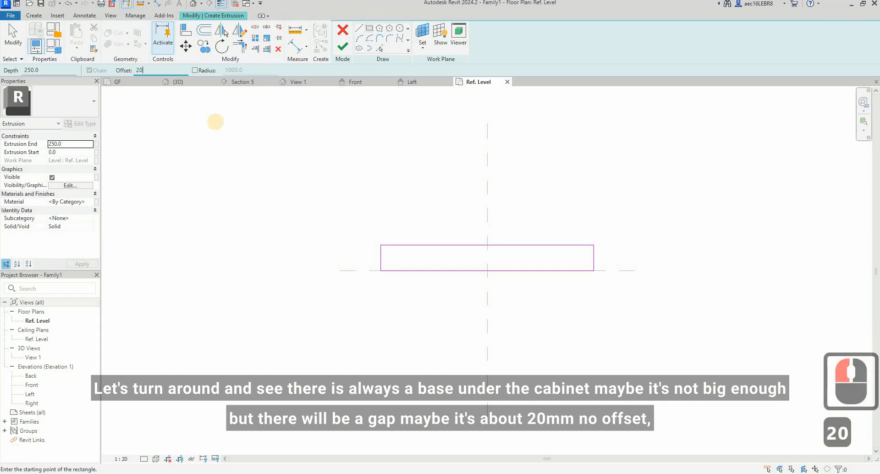
key("Escape")
key("Escape")
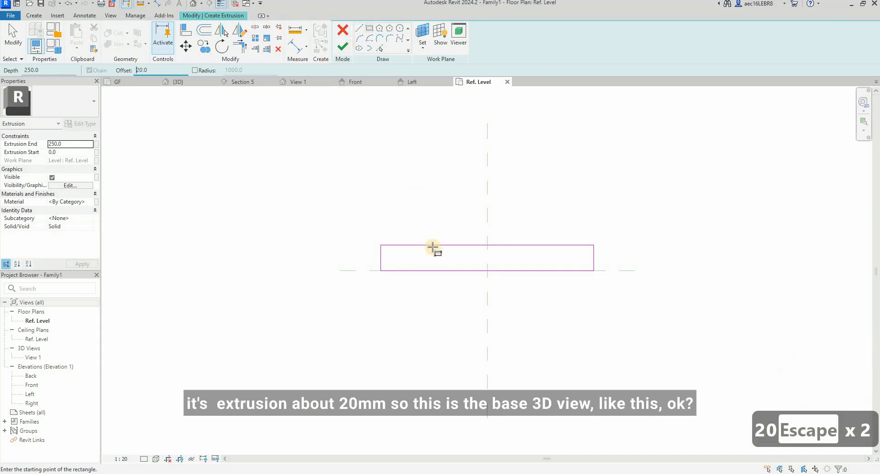
key("Escape")
key("Escape")
Step: Set the base's Extrusion End to 20 mm and finish the extrusion
left_click(71, 145)
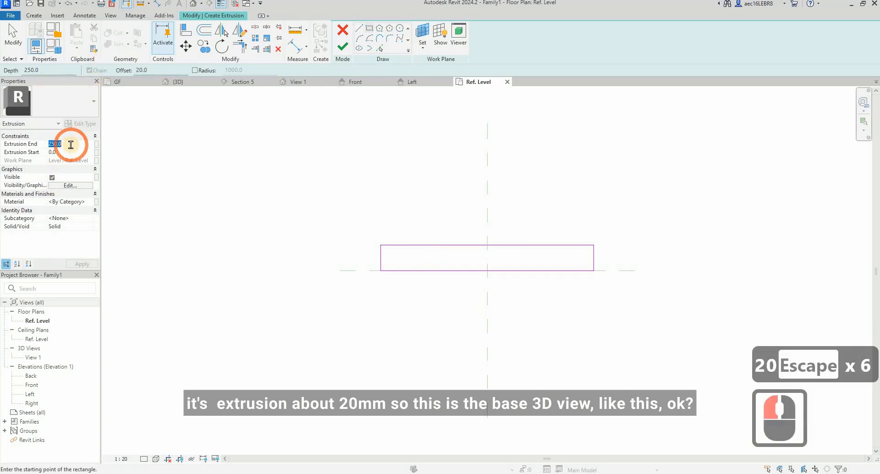
type("20")
left_click(350, 51)
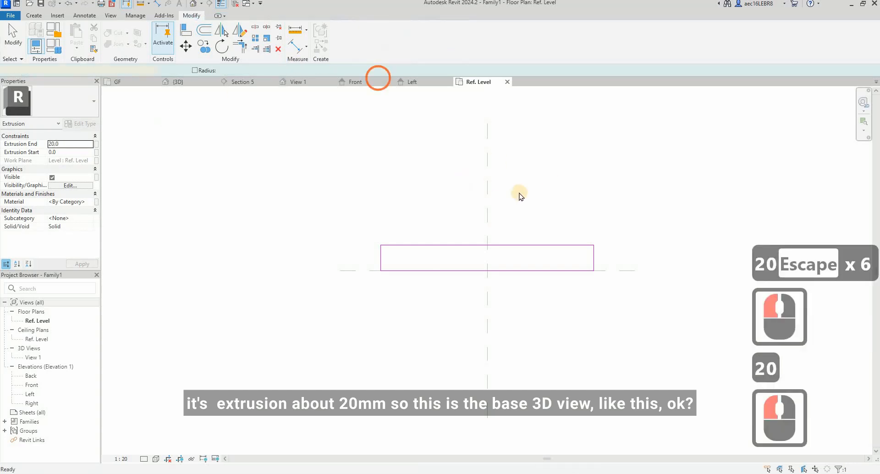
left_click(610, 193)
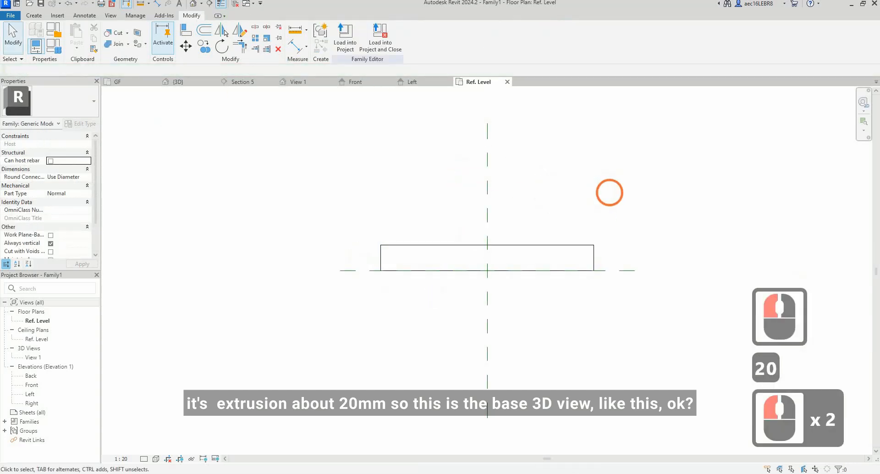
Step: Inspect the cabinet base in the default 3D view and return to the Ref. Level plan
left_click(191, 6)
left_click(577, 169)
middle_click_drag(566, 239, 554, 98, "shift")
left_click(477, 81)
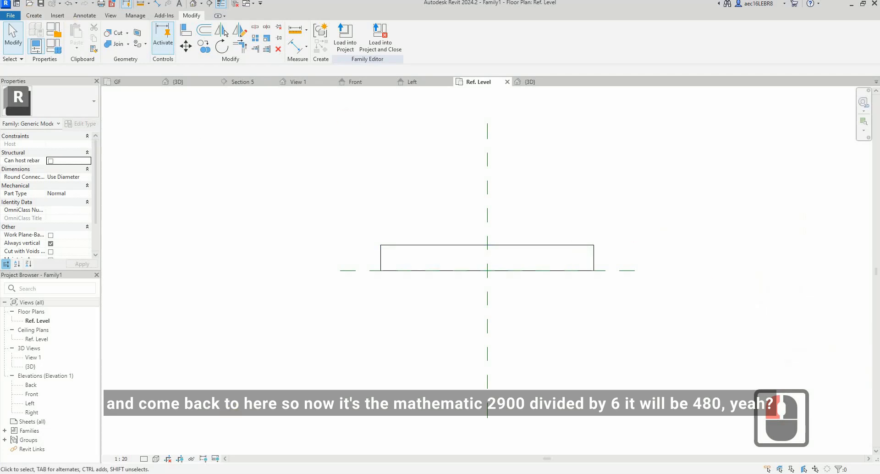
Step: Divide 2900 by 6 in Calculator to work out the cabinet panel width, and close Calculator
left_click(351, 471)
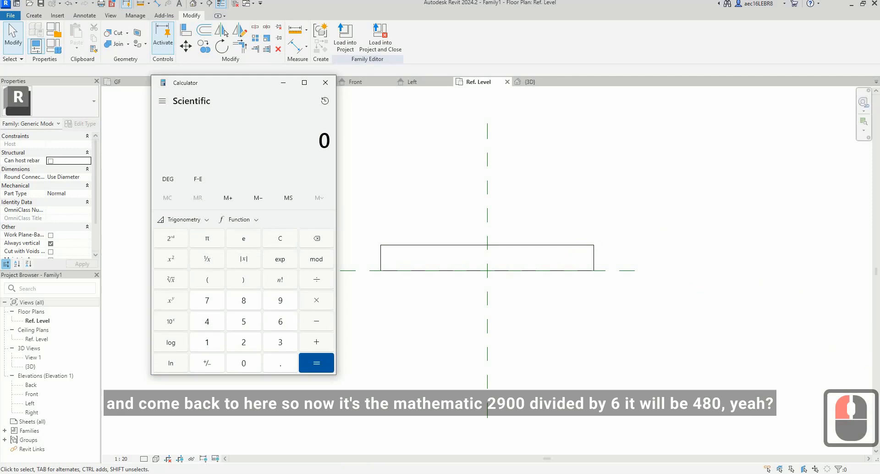
type("2900/6")
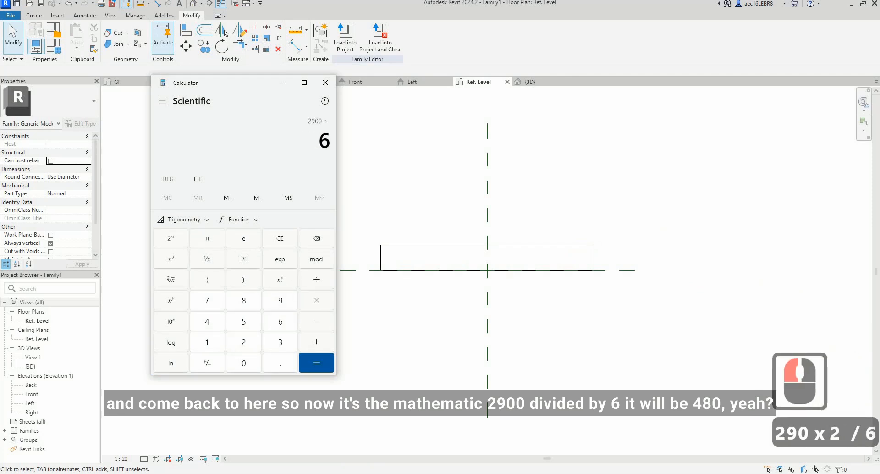
key("Return")
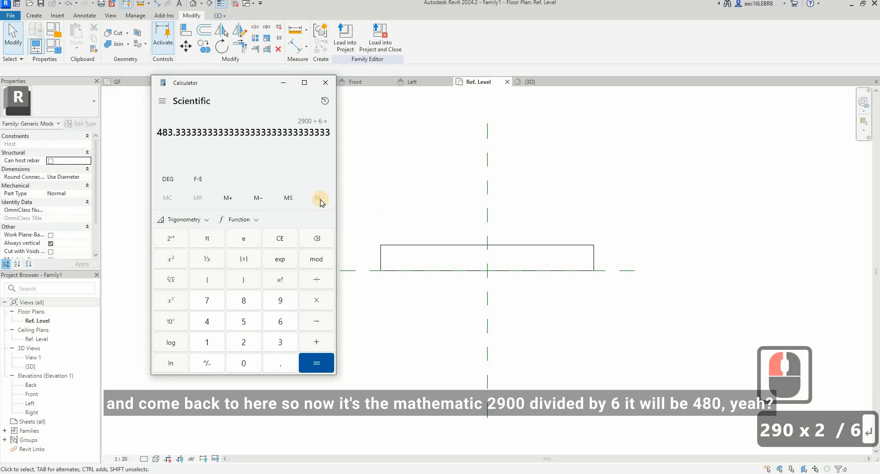
left_click(325, 83)
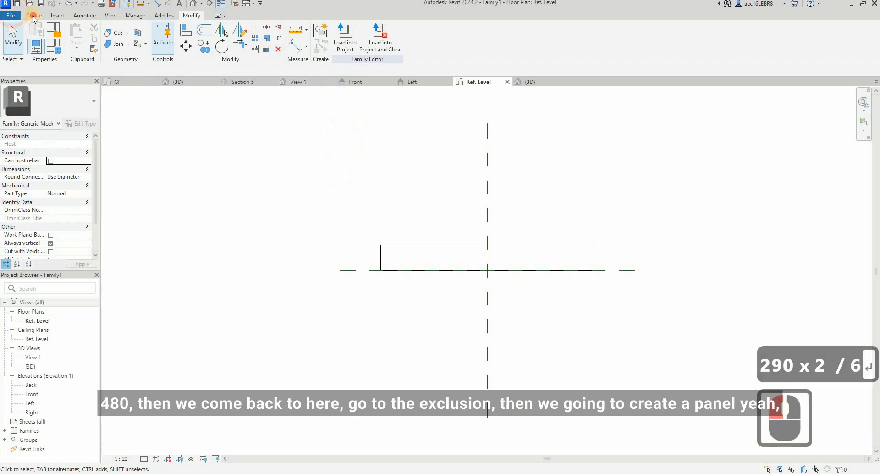
Step: Examine the TV cabinet's door panels and TV recess in the Kuula tour and return to Revit
left_click(35, 17)
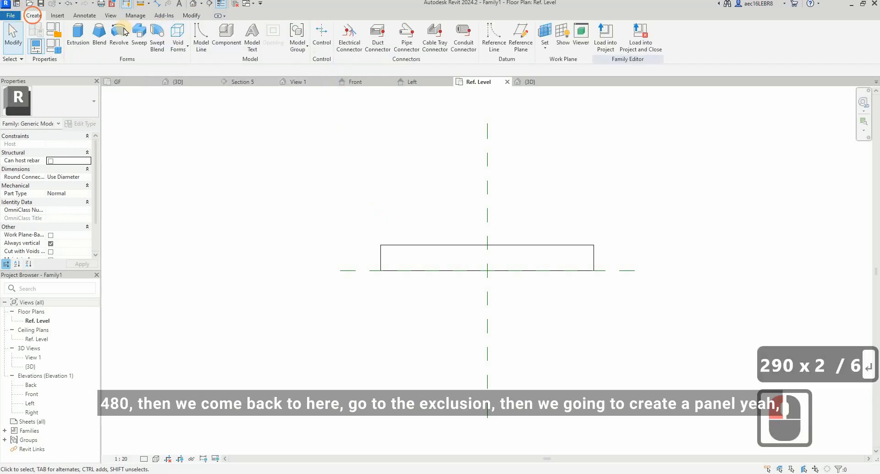
left_click(76, 37)
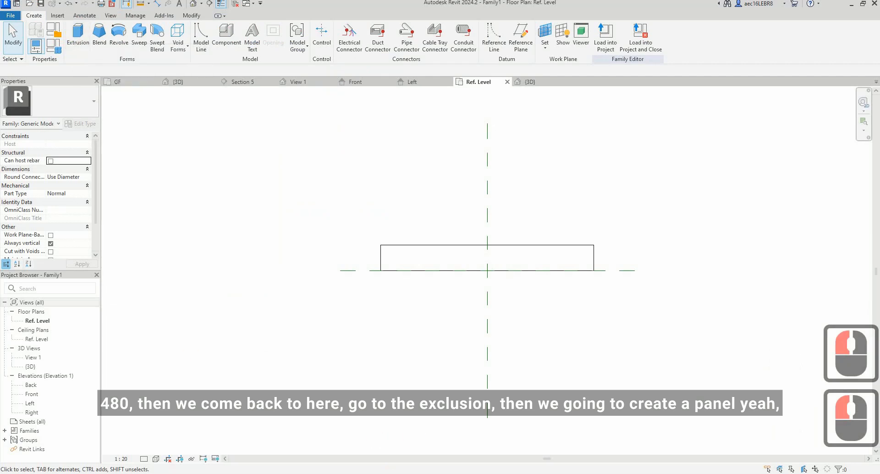
left_click(399, 473)
left_click(550, 450)
left_click(548, 238)
left_click_drag(509, 324, 449, 91)
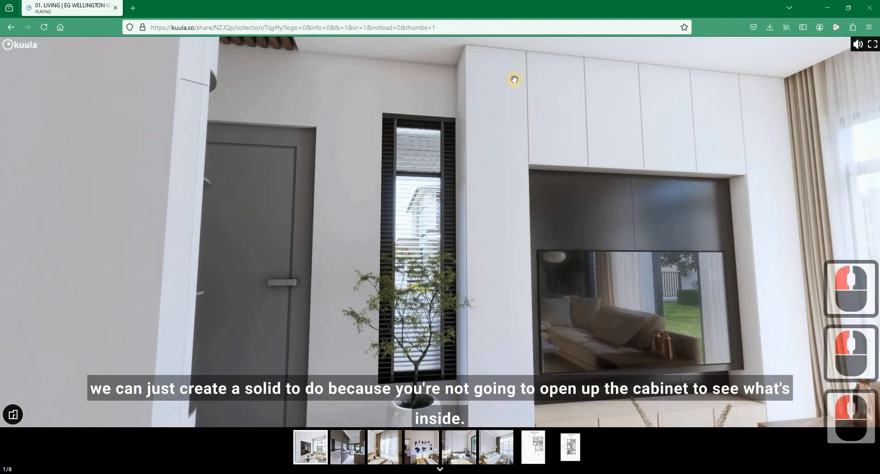
left_click_drag(503, 86, 497, 283)
left_click_drag(509, 235, 507, 119)
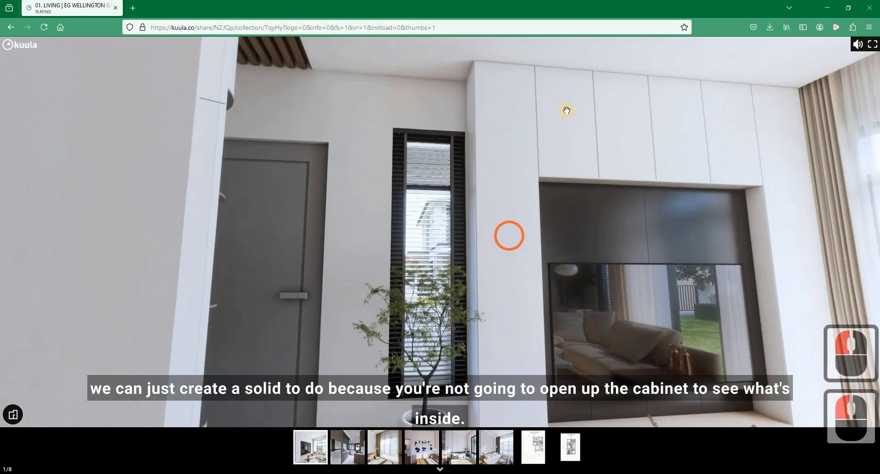
left_click_drag(637, 166, 637, 166)
left_click(482, 111)
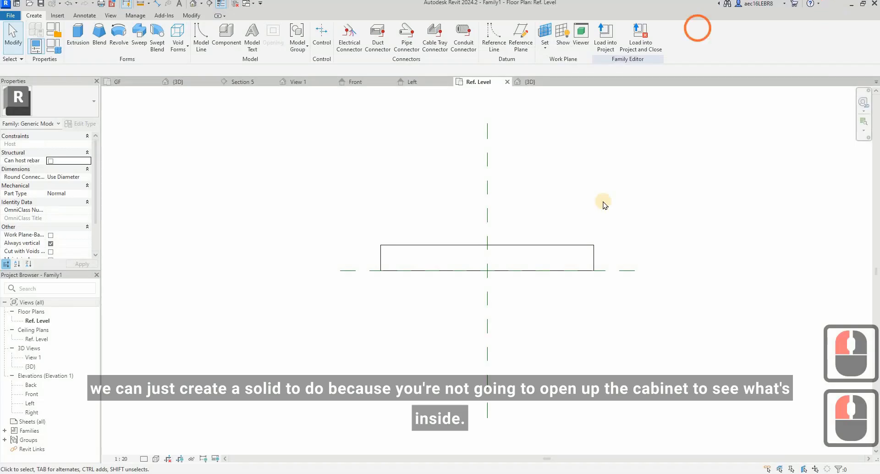
Step: Open the Front elevation of the cabinet family
left_click(603, 202)
left_click(33, 399)
double_click(33, 396)
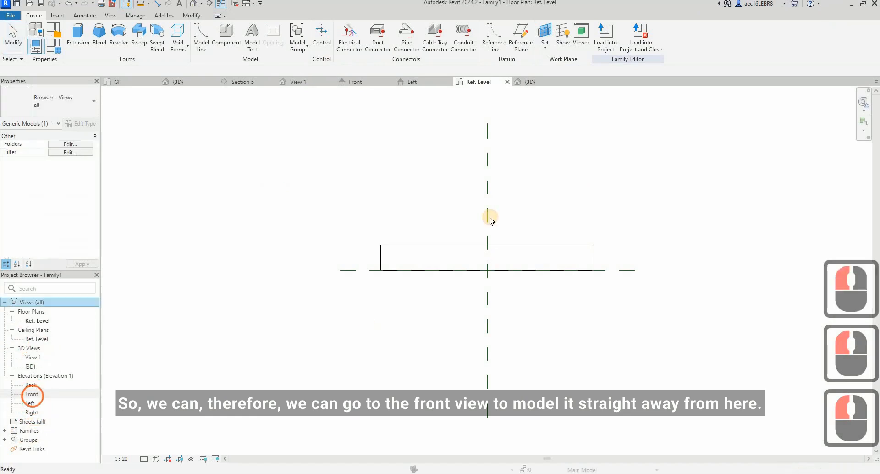
left_click(489, 217)
scroll(394, 329, "down", 1)
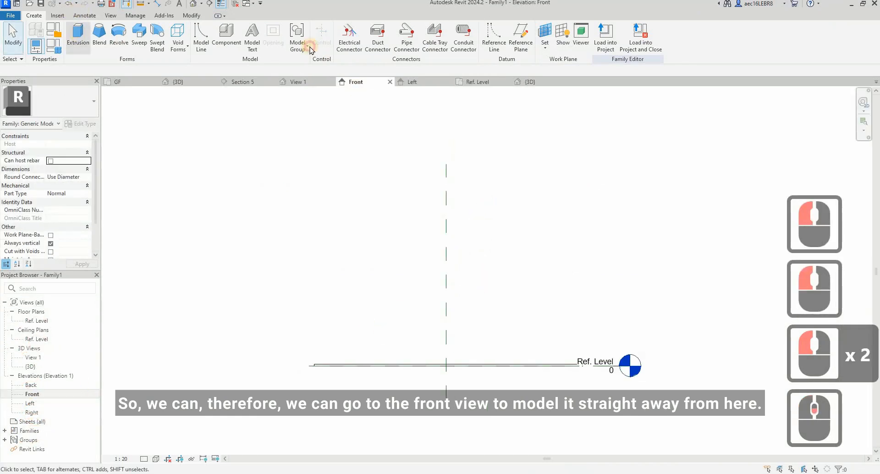
Step: Start an extrusion and sketch a 2800 mm vertical line up from the left end of the cabinet base
left_click(78, 35)
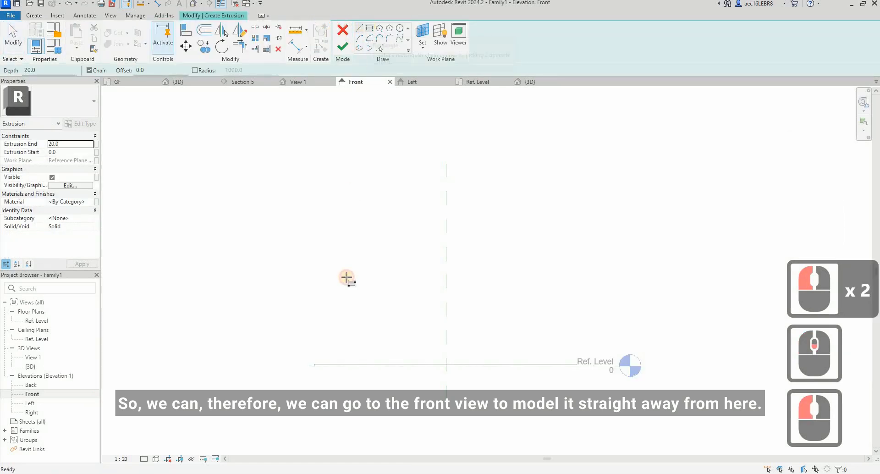
left_click(315, 364)
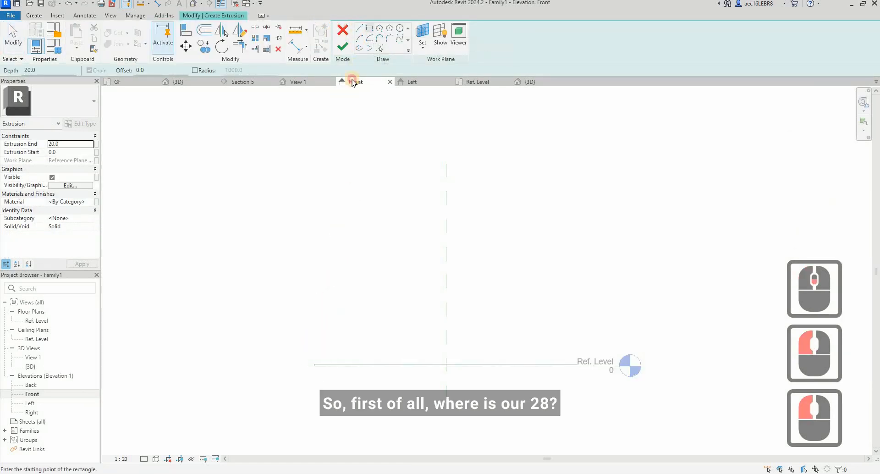
left_click(359, 29)
left_click(314, 365)
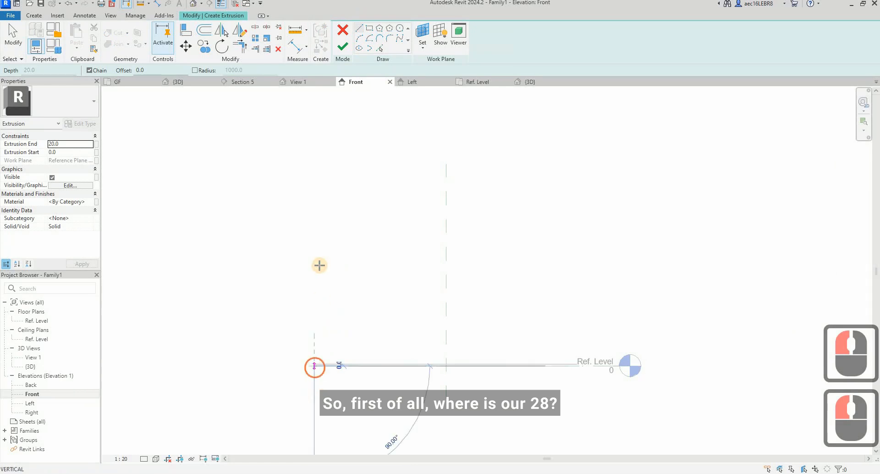
left_click(314, 266)
type("2800")
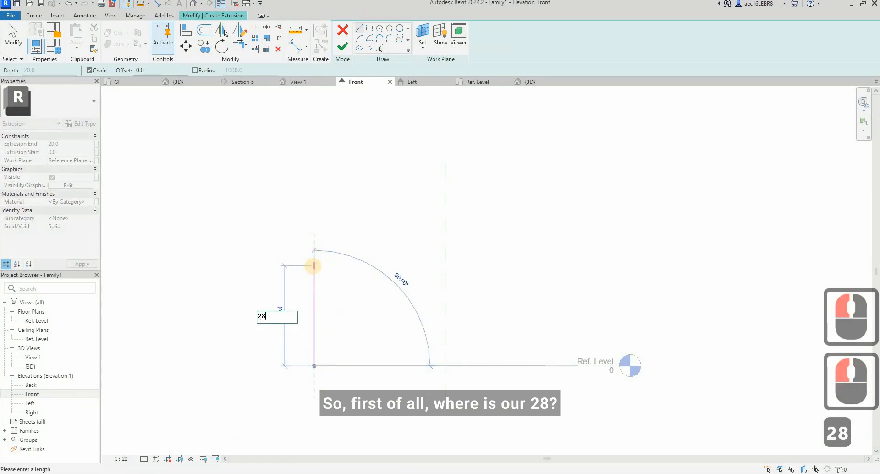
key("Return")
key("Escape")
key("Escape")
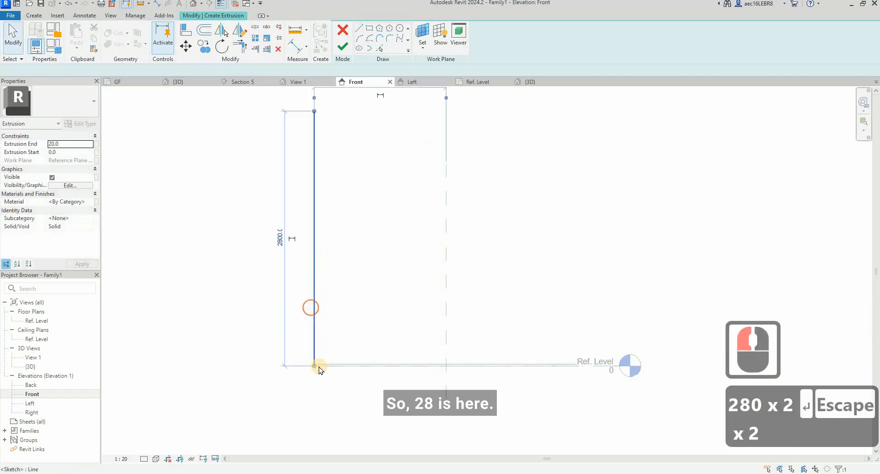
Step: Shorten the vertical sketch line so its lower end sits on top of the cabinet base
left_click(314, 364)
scroll(313, 363, "up", 2)
left_click_drag(312, 362, 322, 404)
key("Escape")
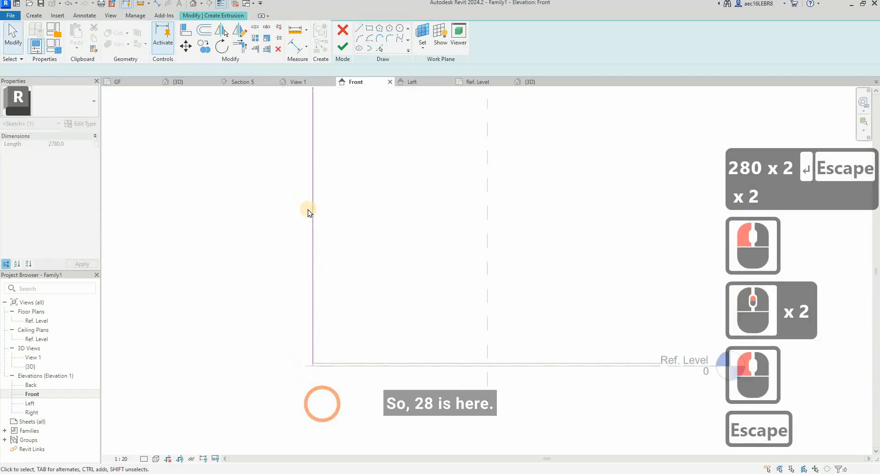
scroll(322, 401, "down", 5)
scroll(332, 299, "up", 2)
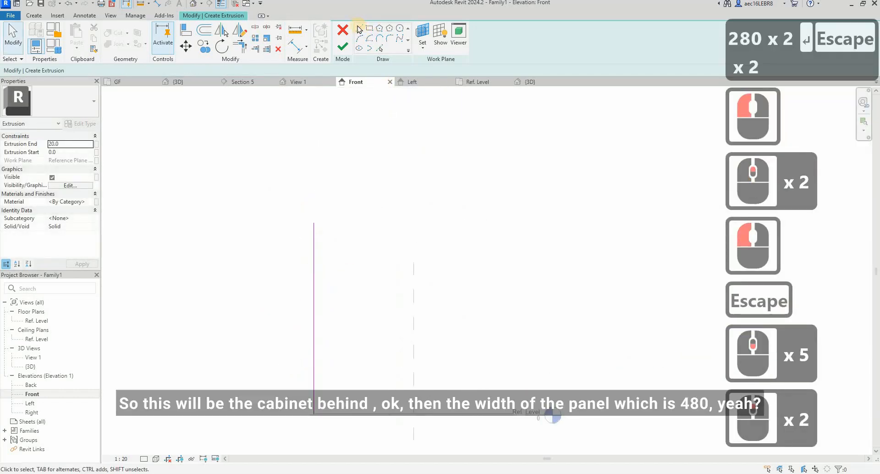
Step: Complete the cabinet outline with a 2900 mm top edge, a right side and a closing line along the base
left_click(318, 221)
key("Escape")
left_click(518, 217)
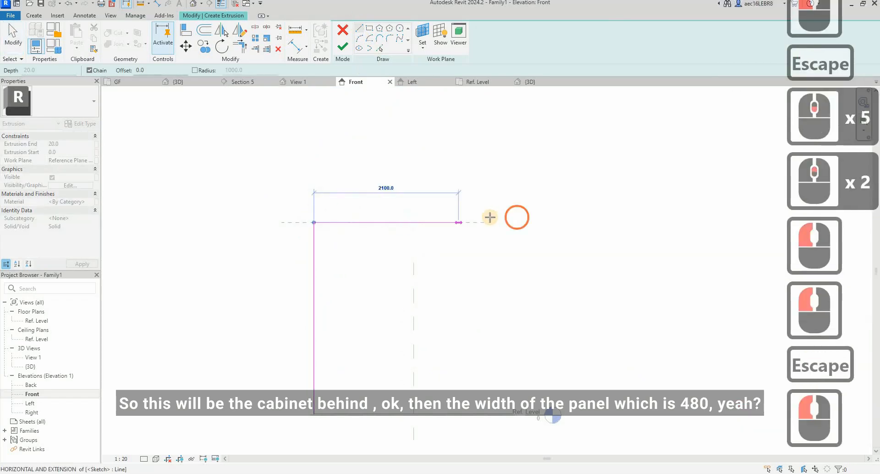
type("2900")
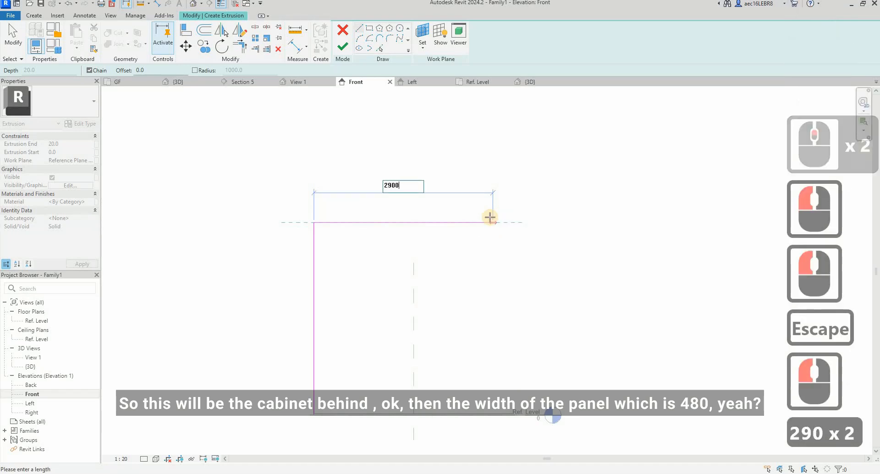
key("Return")
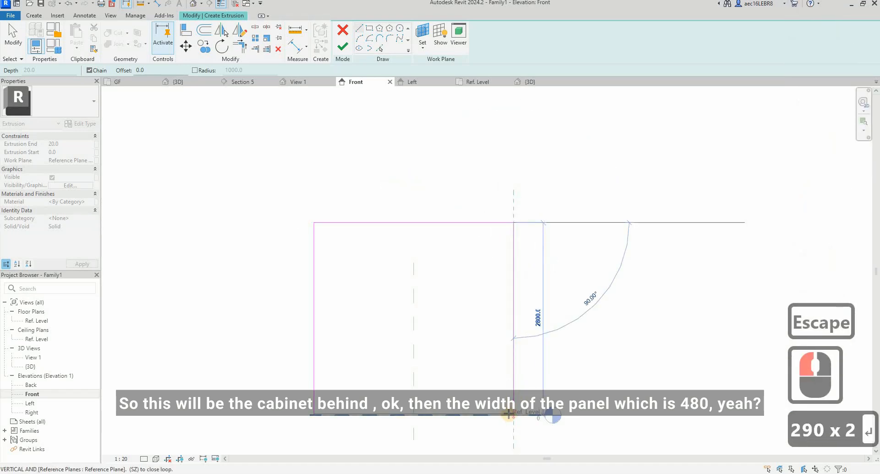
left_click(310, 415)
left_click(311, 416)
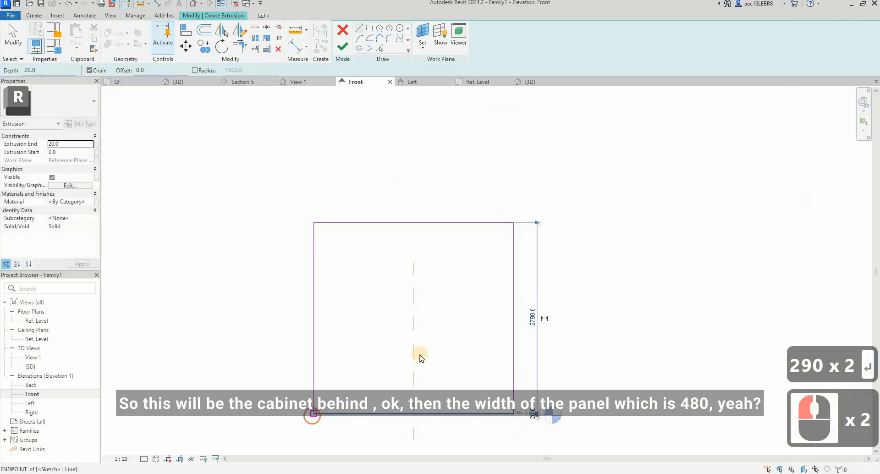
key("Escape")
key("Escape")
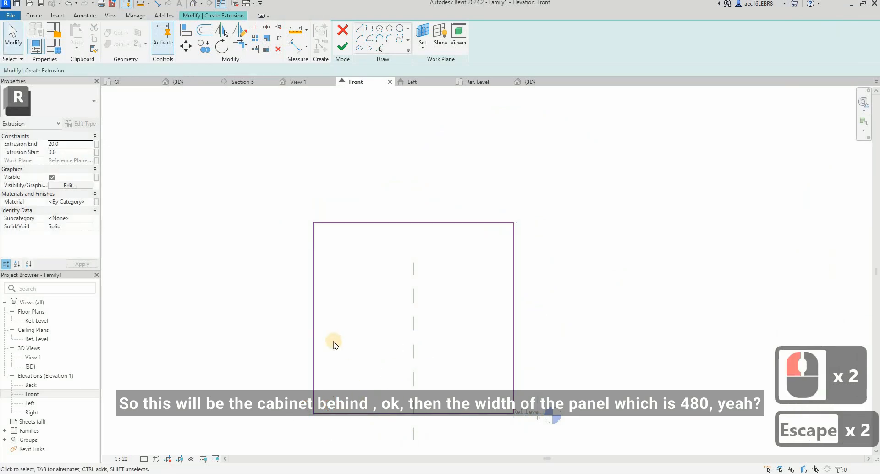
Step: Sketch a 450 mm vertical line up from the midpoint of the outline's bottom edge
left_click(362, 28)
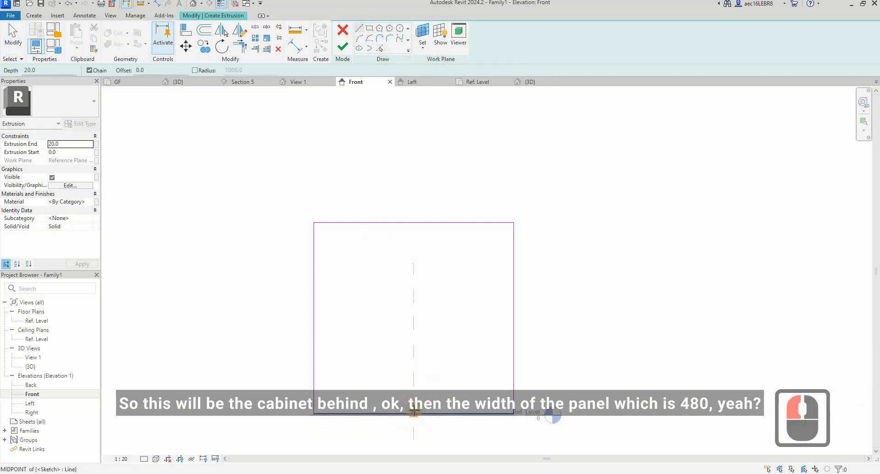
left_click(414, 388)
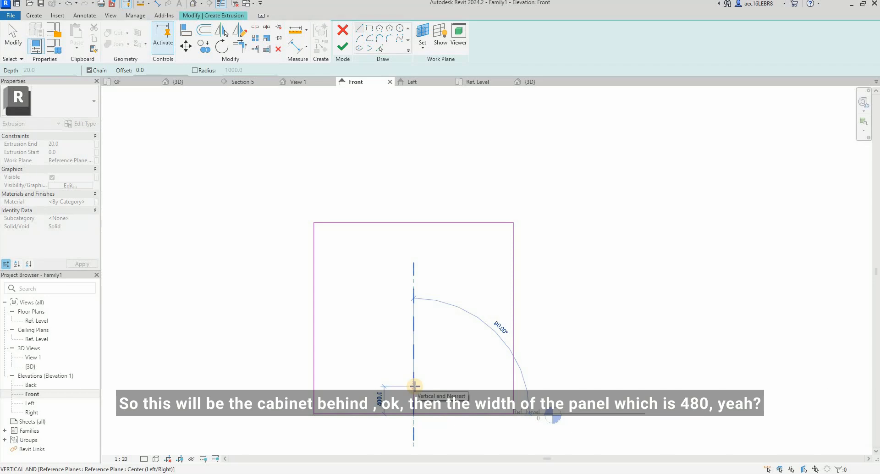
type("450")
key("Return")
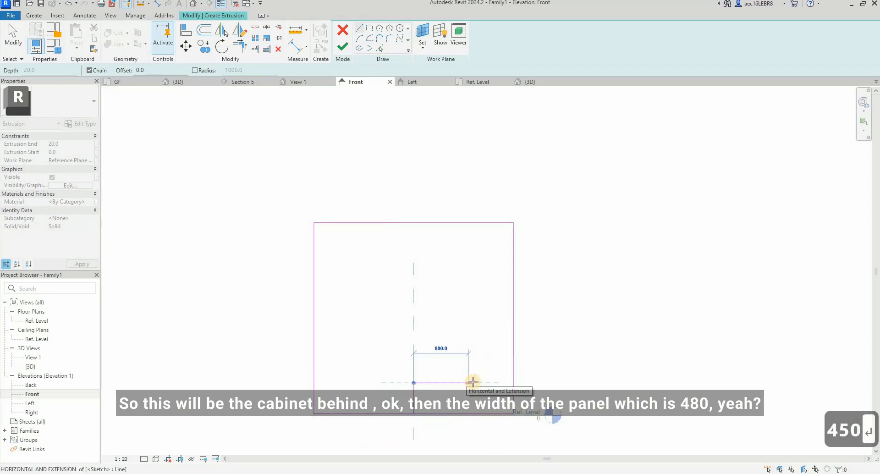
key("Escape")
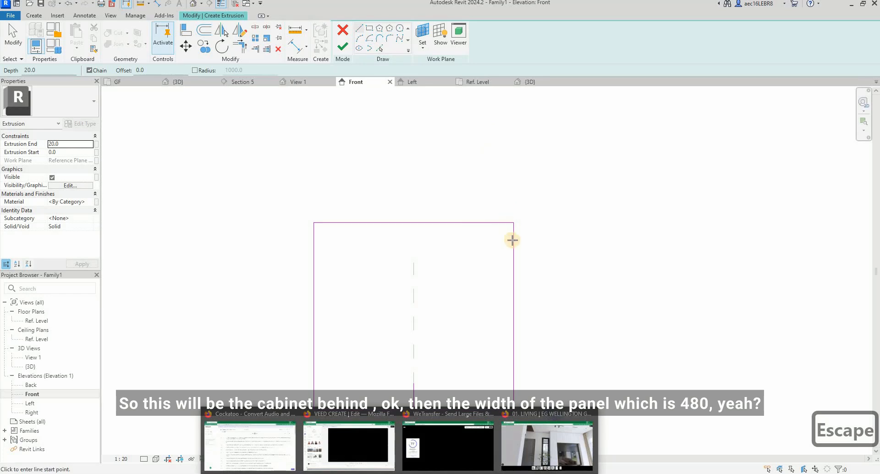
Step: Offset copies of the outline's left and right sides 480 mm inward
left_click(204, 31)
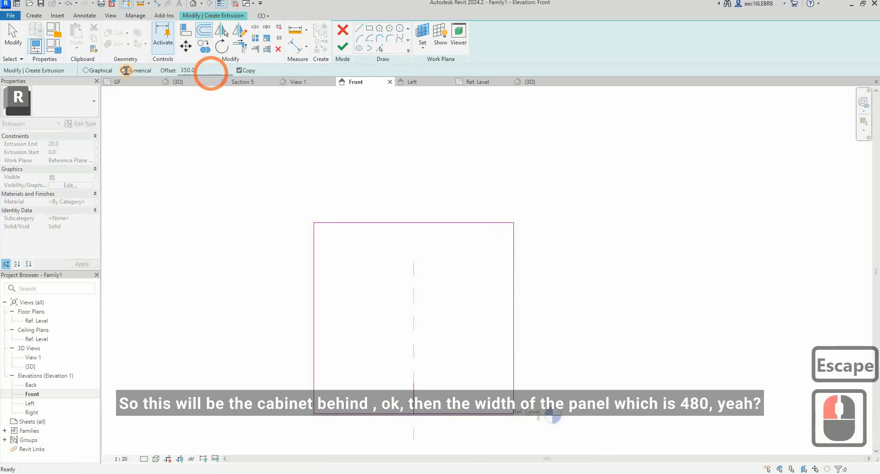
type("480")
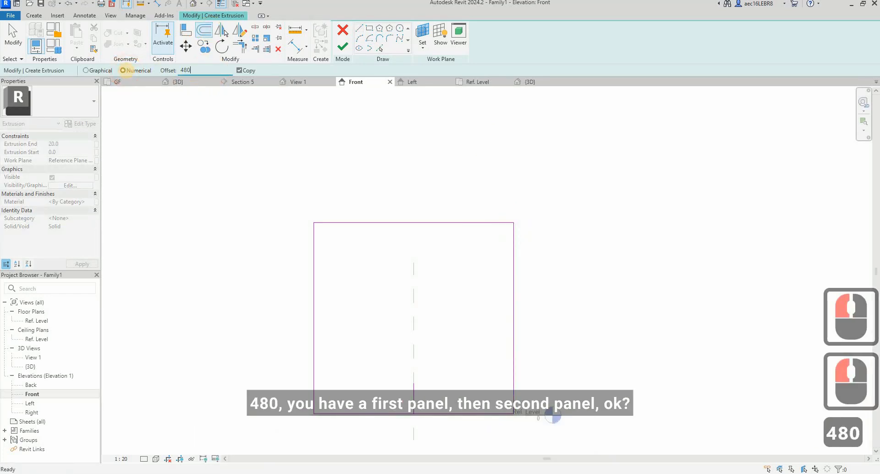
left_click(509, 301)
left_click(317, 295)
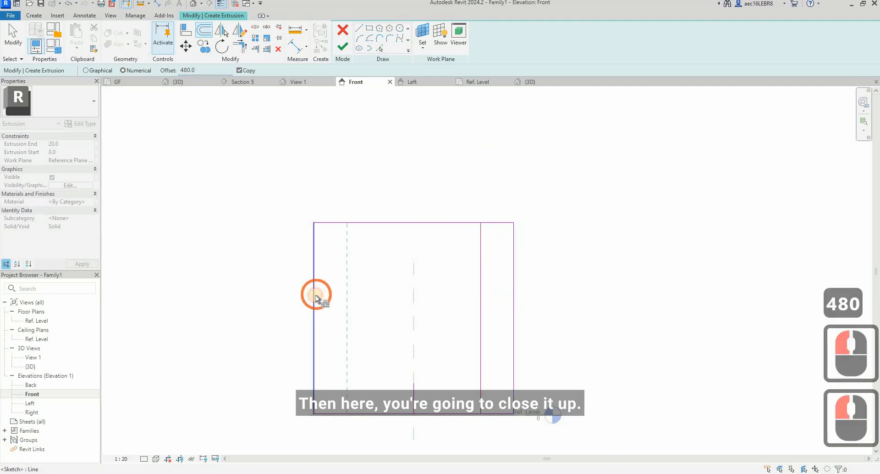
key("Escape")
key("Escape")
Step: Sketch a horizontal line between the two inner verticals, level with the top of the 450 mm line
left_click(359, 28)
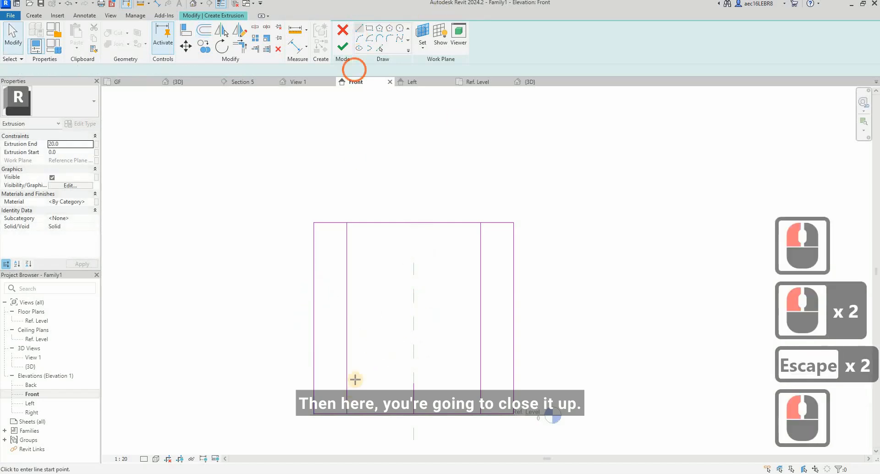
left_click(347, 383)
left_click(481, 383)
left_click(480, 383)
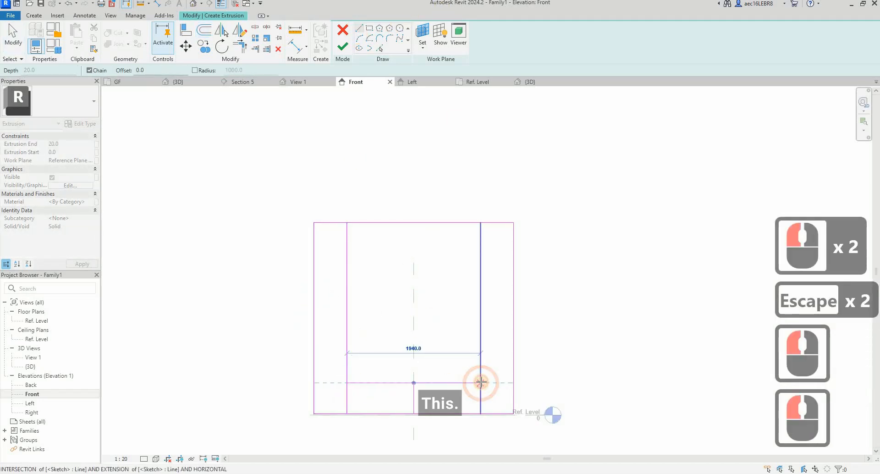
key("Escape")
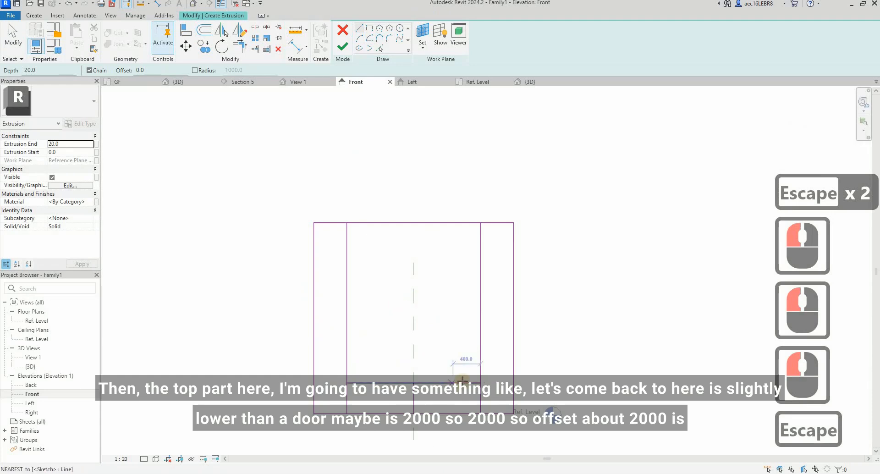
Step: Check in the online living room tour how high the TV recess's top sits relative to the door
left_click(206, 29)
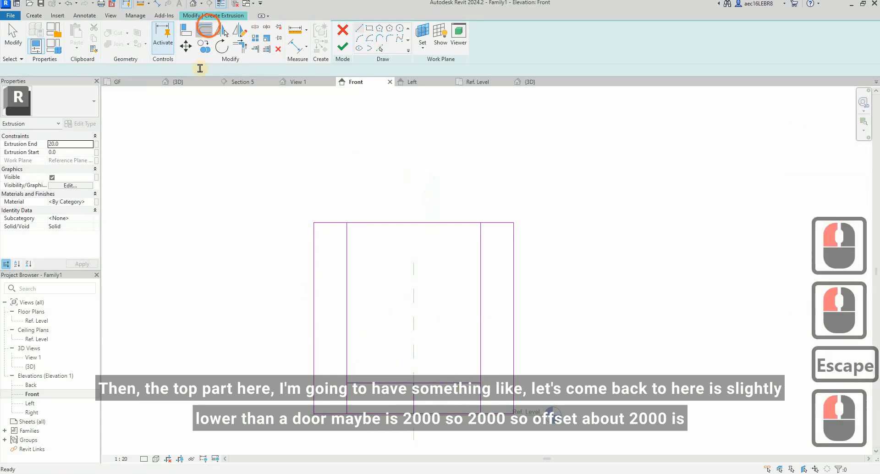
left_click_drag(210, 72, 173, 70)
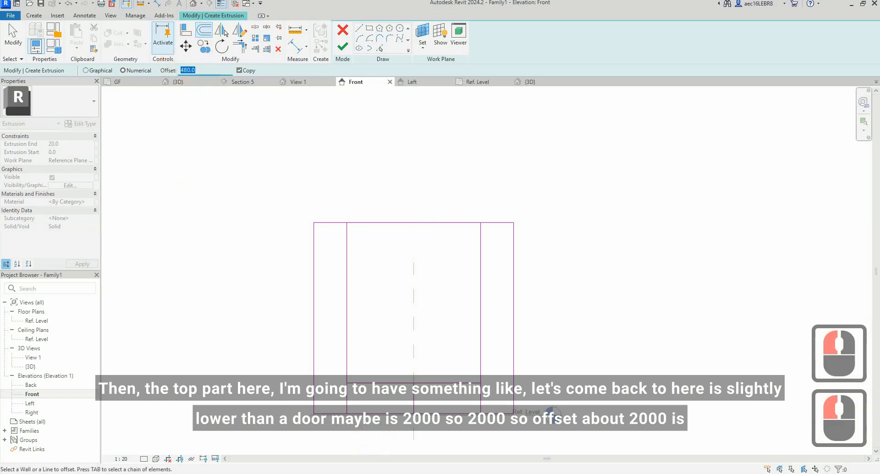
mouse_move(400, 473)
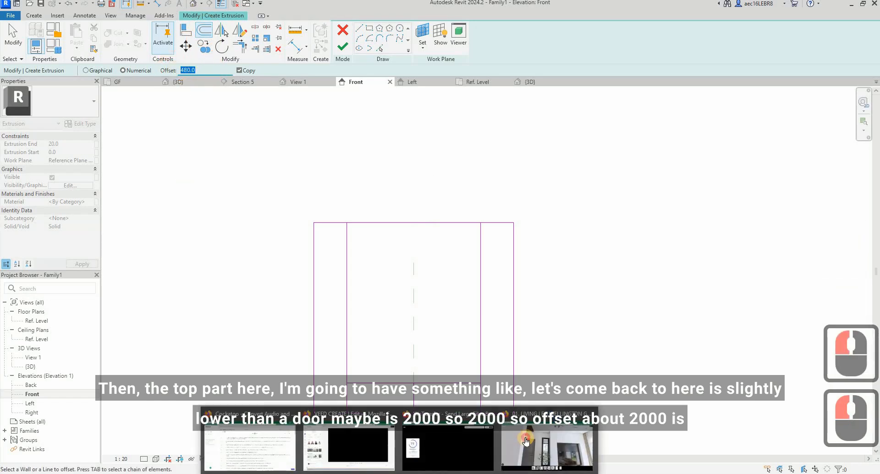
left_click(526, 441)
mouse_move(444, 197)
left_mouse_down()
mouse_move(321, 110)
mouse_move(313, 86)
left_mouse_up()
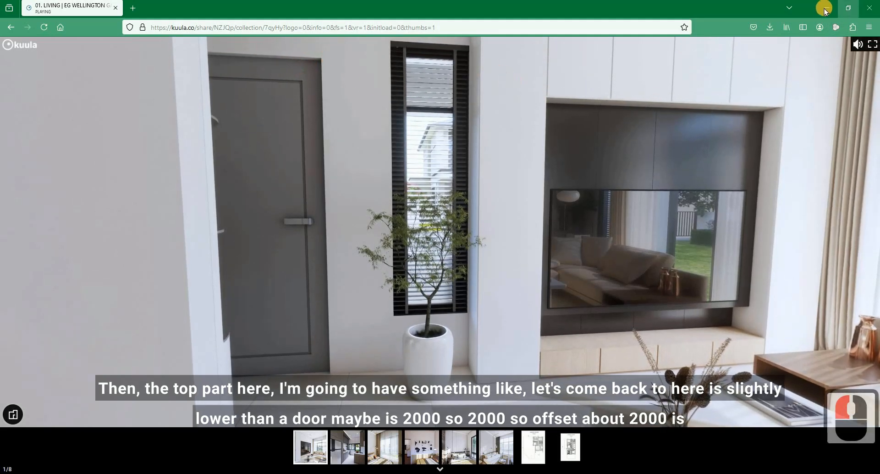
left_click(342, 173)
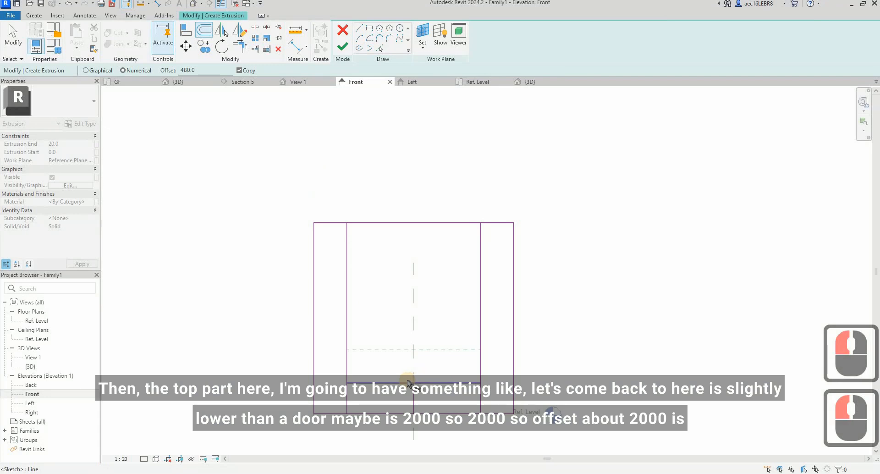
key("Escape")
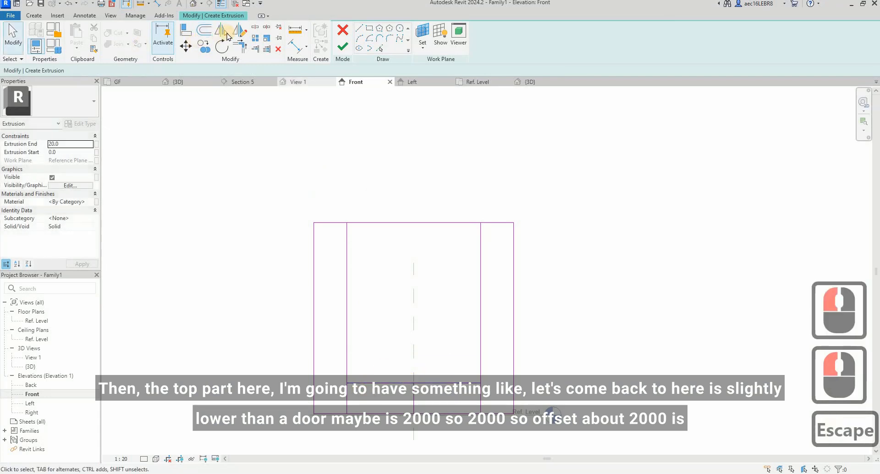
Step: Offset a copy of the cabinet outline's bottom edge 2000 mm upward
key("o")
key("f")
left_click(165, 72)
left_click(144, 71)
type("2")
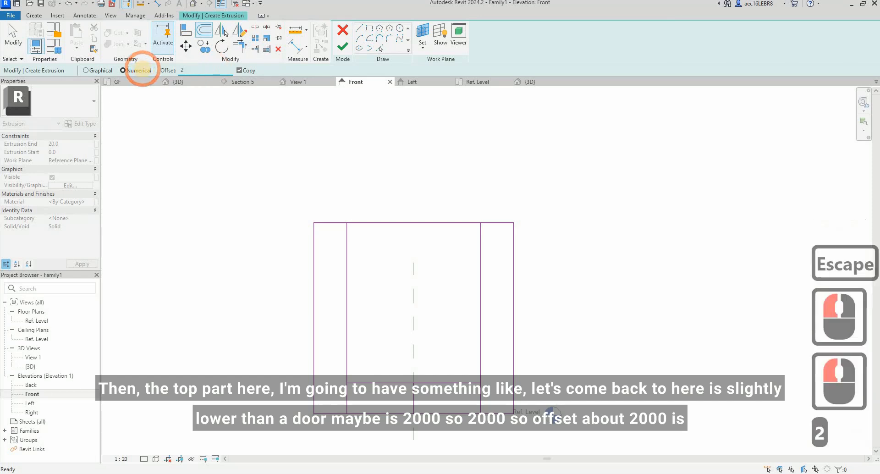
type("000")
left_click(397, 410)
left_click(410, 287)
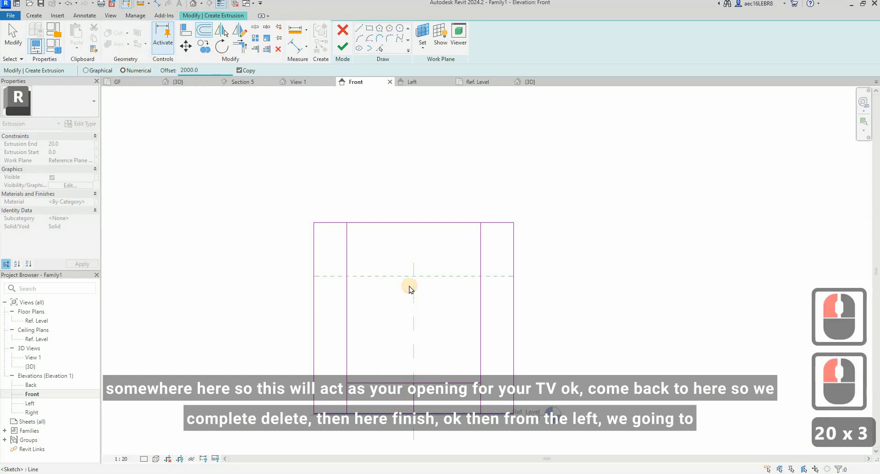
key("Escape")
key("Escape")
Step: Close the TV opening's upper left corner by shortening the 2000 mm offset line and the left inner vertical to their intersection
left_click(352, 305)
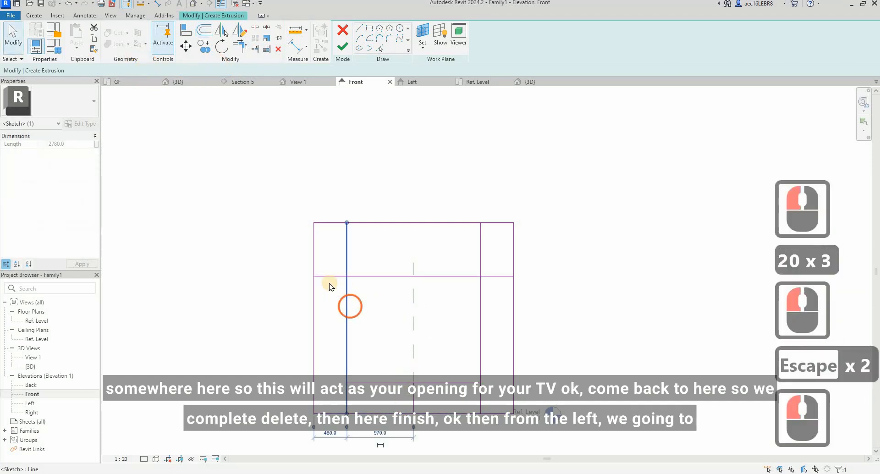
left_click(330, 278)
left_click_drag(314, 276, 347, 276)
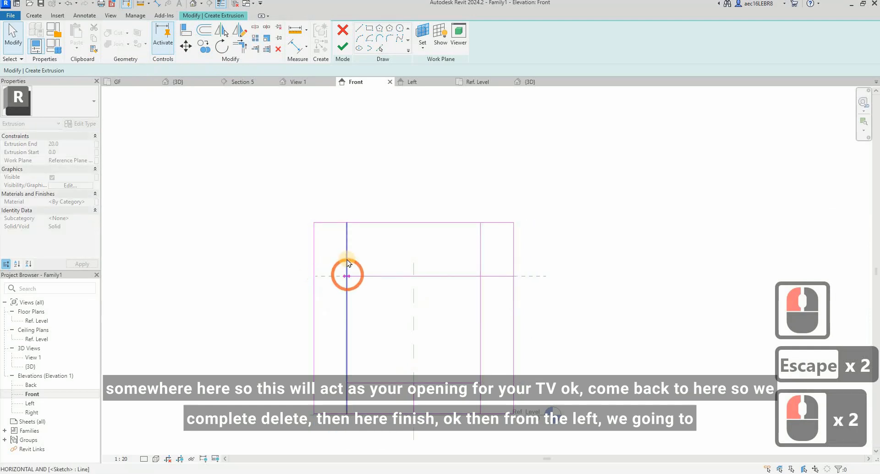
key("Escape")
left_click(347, 230)
left_click_drag(347, 223, 347, 275)
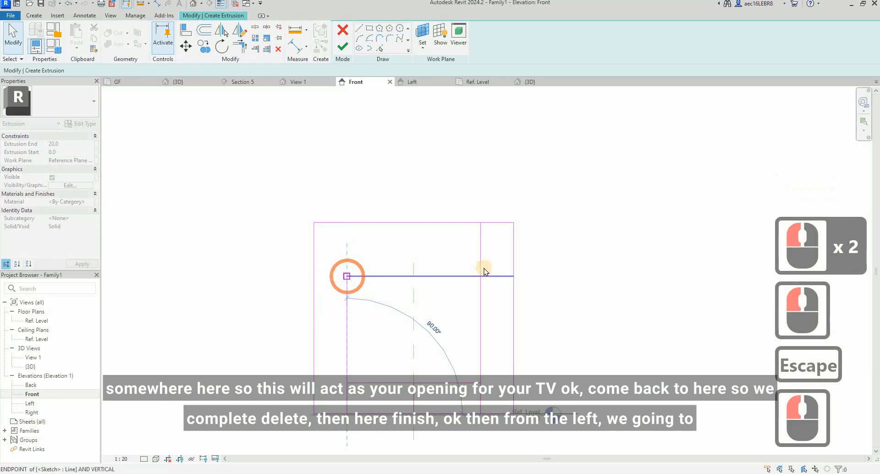
key("Escape")
Step: Close the TV opening's upper right corner by shortening the upper horizontal line and the right inner vertical to their intersection
left_click(514, 274)
left_click_drag(513, 274, 481, 276)
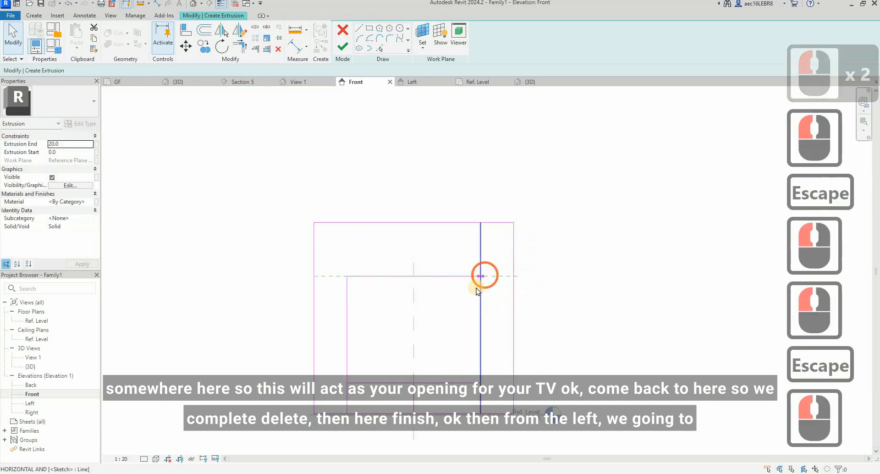
left_click(478, 276)
key("Escape")
left_click(478, 231)
left_click_drag(481, 224, 481, 276)
key("Escape")
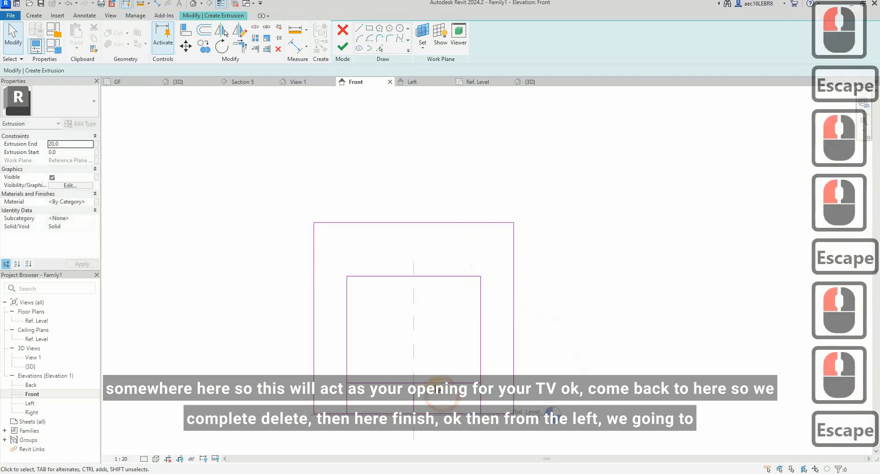
Step: Shorten both inner verticals' lower ends to the TV opening's bottom line and delete the 450 mm vertical helper line
left_click(345, 405)
left_click_drag(347, 414, 348, 383)
key("Escape")
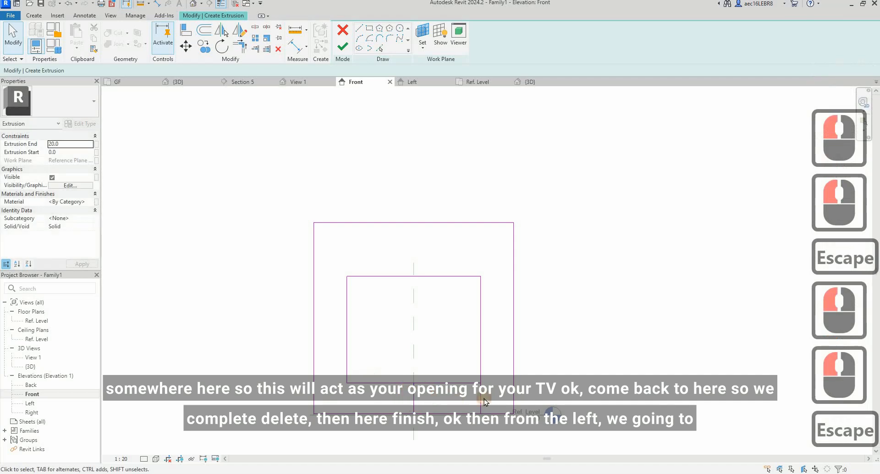
left_click(484, 398)
key("Delete")
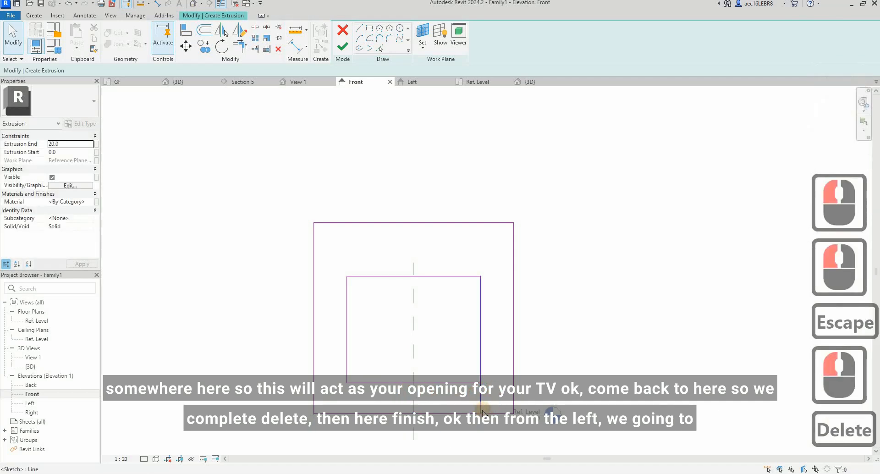
left_click(483, 411)
left_click_drag(482, 414, 479, 382)
key("Escape")
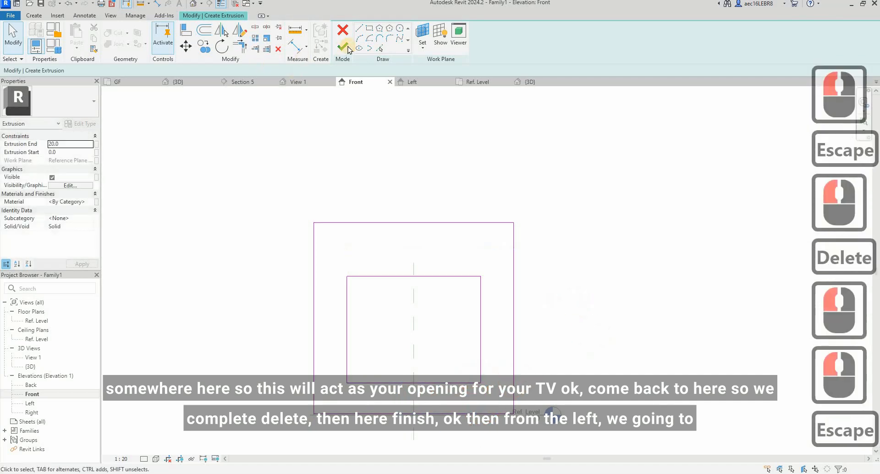
Step: Finish the cabinet extrusion and, in the Left elevation, stretch its faces to the base's front edge and the vertical reference plane
left_click(344, 47)
left_click(623, 239)
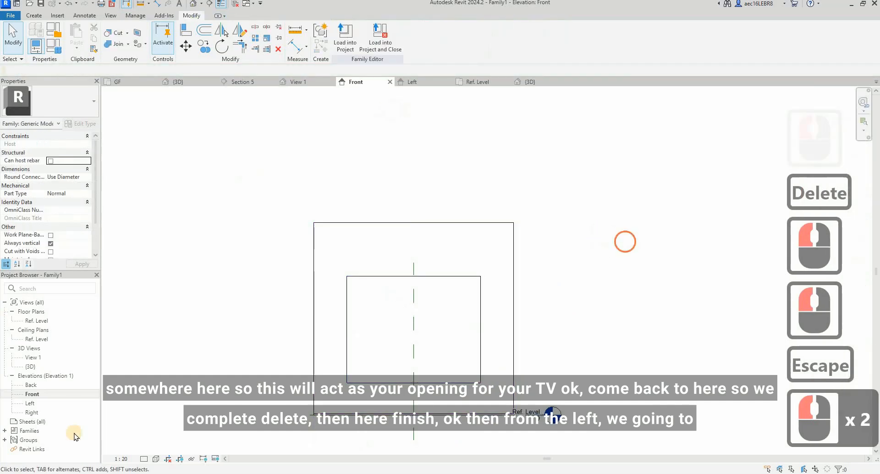
double_click(29, 403)
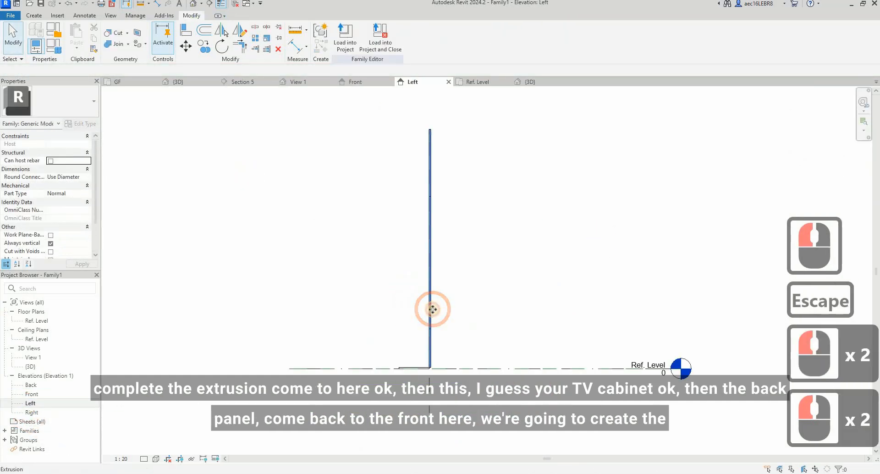
left_click(432, 309)
scroll(432, 309, "up", 4)
left_click_drag(423, 205, 373, 213)
mouse_move(432, 202)
left_mouse_down()
mouse_move(403, 204)
mouse_move(427, 205)
left_mouse_up()
left_click(186, 97)
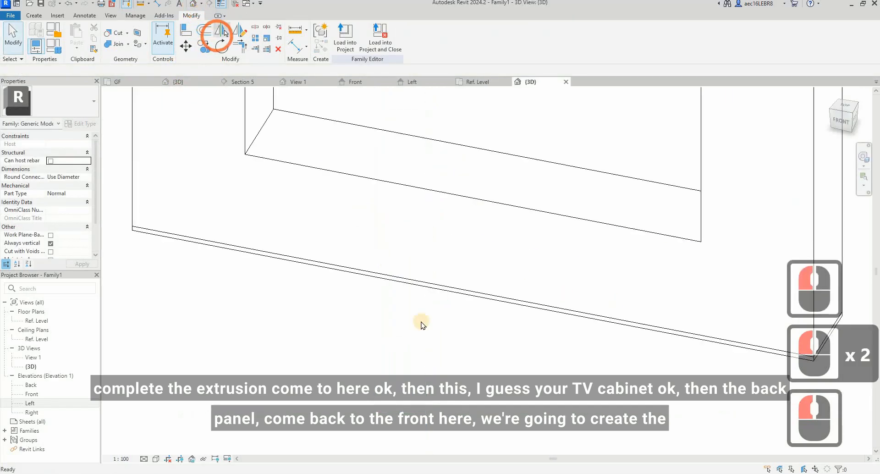
scroll(415, 323, "down", 8)
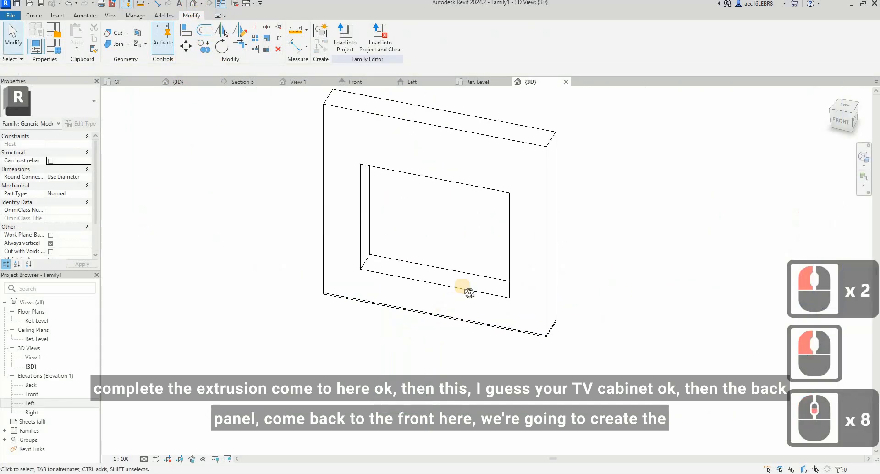
middle_click_drag(466, 289, 346, 275, "shift")
Step: Create a back panel extrusion in the Front elevation from a rectangle spanning the TV opening corner to corner
double_click(29, 394)
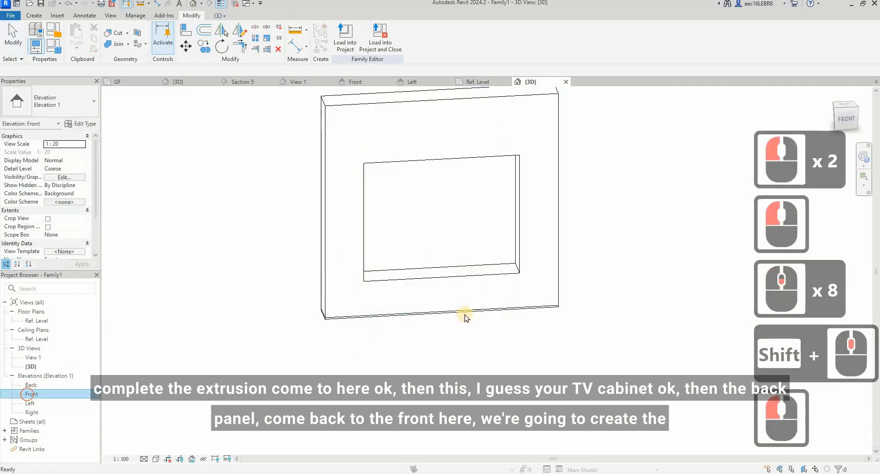
left_click(40, 17)
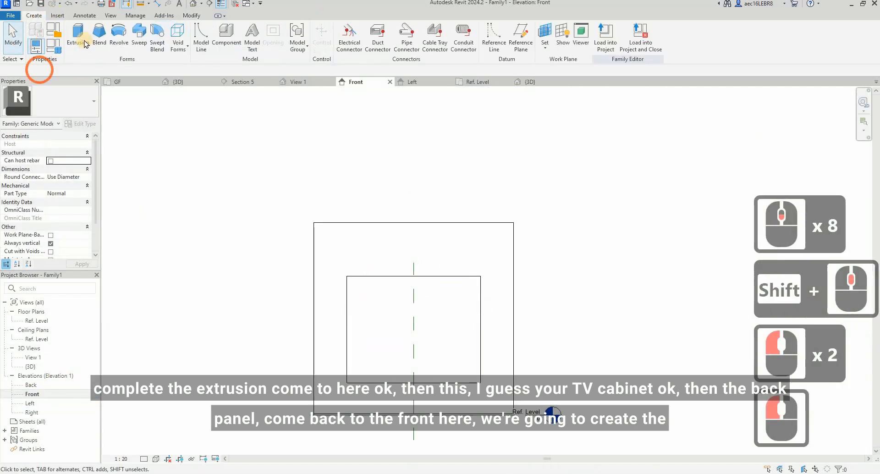
left_click(84, 44)
left_click(370, 28)
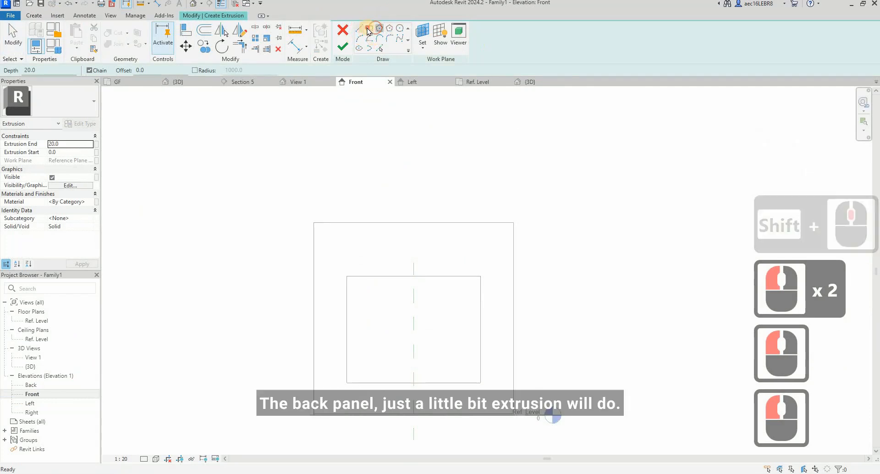
left_click(345, 278)
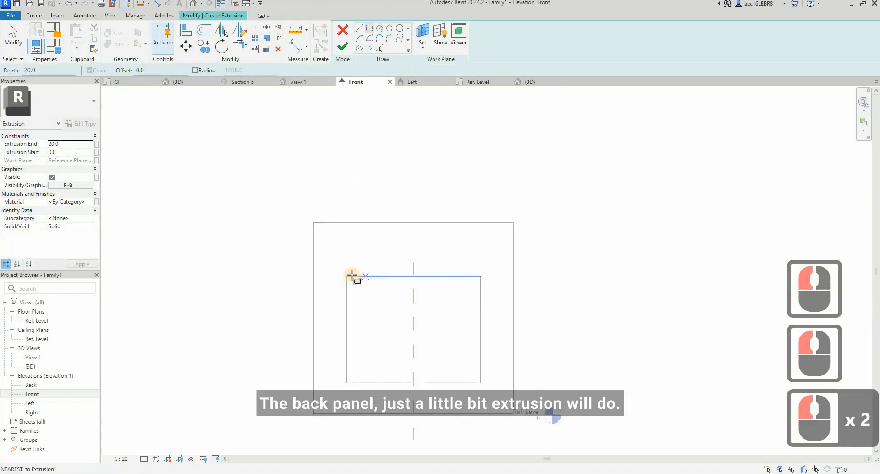
left_click(481, 383)
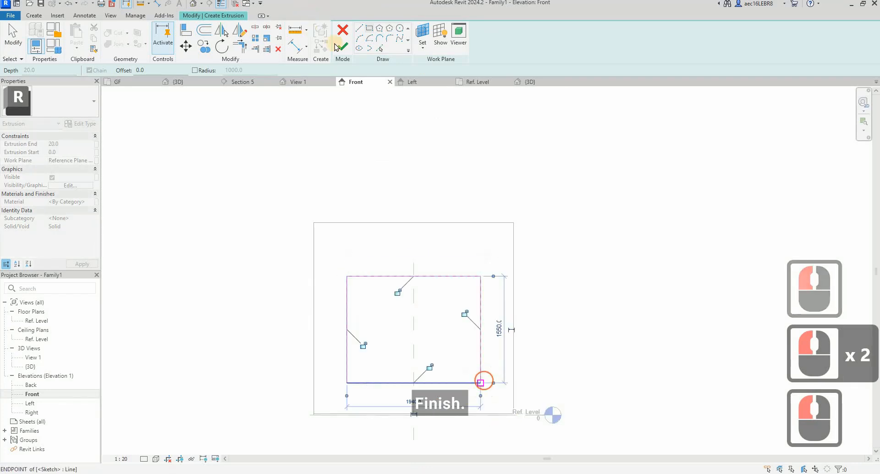
left_click(342, 50)
Step: Set the back panel's extrusion start to -25 and its extrusion end to 0, working in the Left elevation
double_click(30, 403)
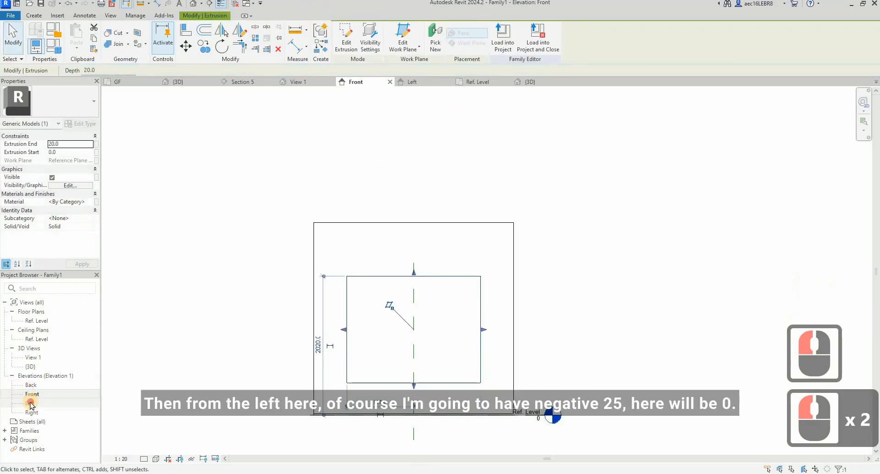
scroll(451, 204, "up", 2)
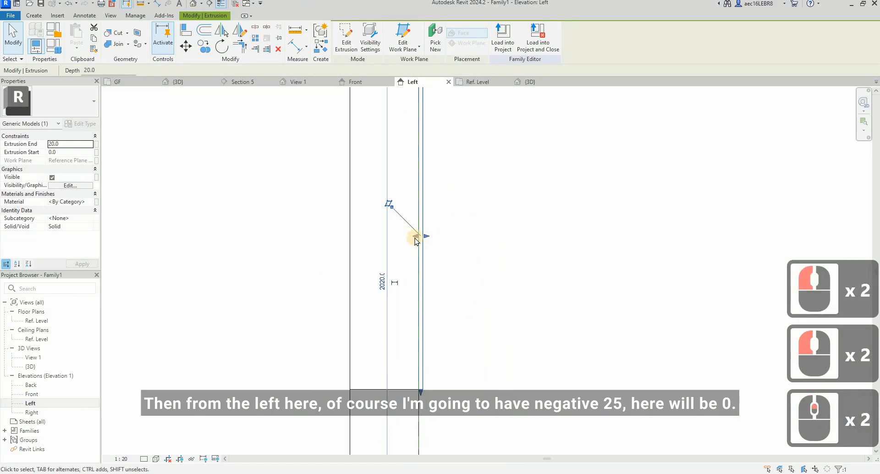
left_click(76, 153)
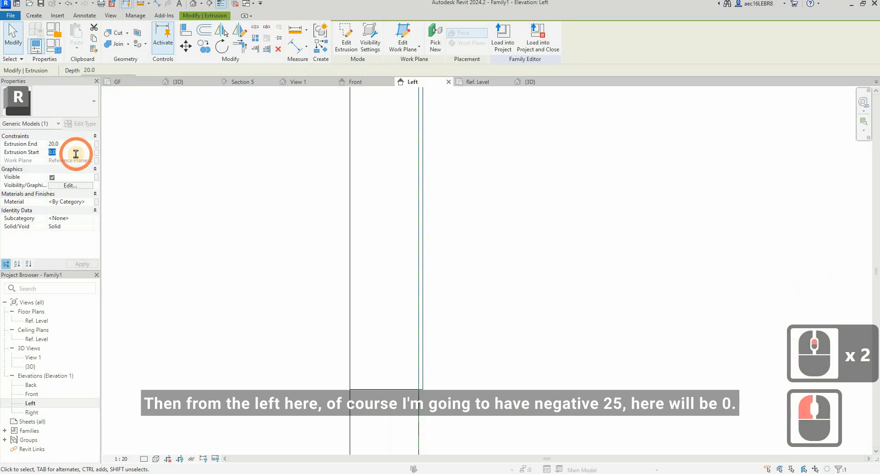
type("-")
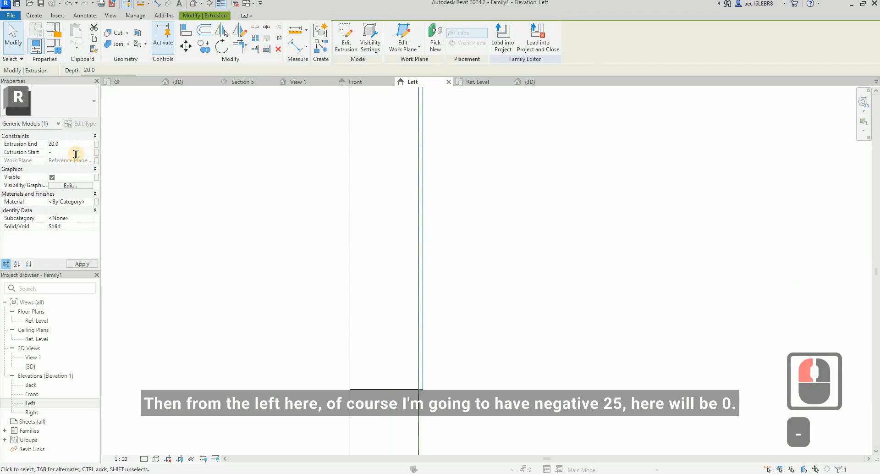
type("25")
left_click(79, 145)
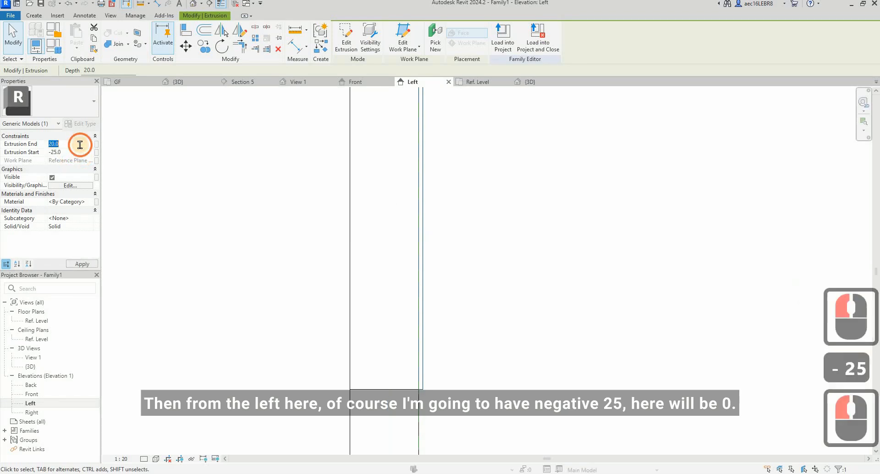
type("0")
left_click(498, 253)
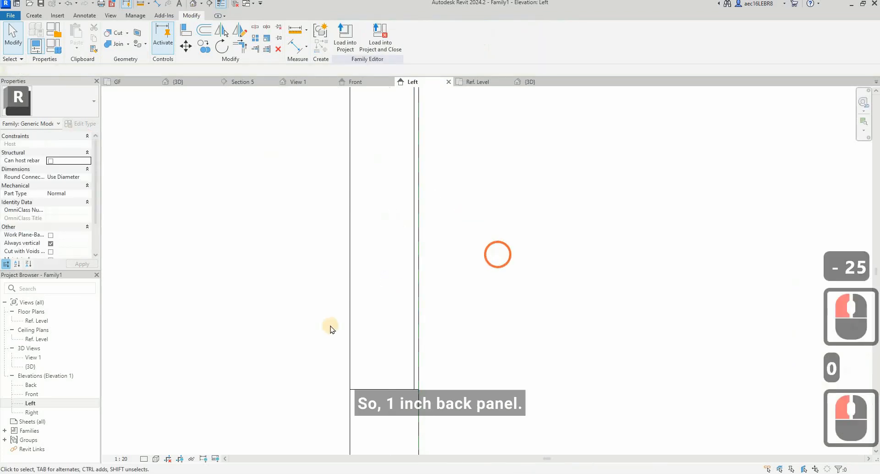
middle_click_drag(330, 326, 372, 272)
scroll(372, 271, "down", 5)
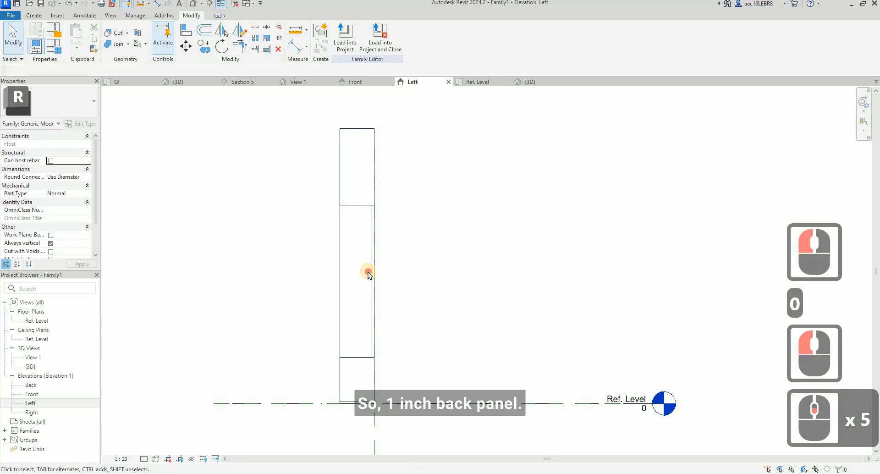
left_click(373, 272)
left_click(440, 221)
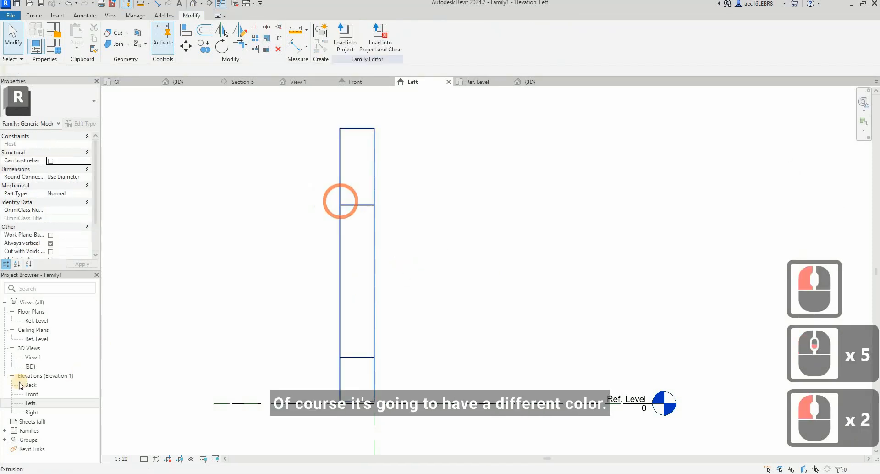
Step: Switch the 3D view to a visual style with filled surfaces and inspect the cabinet with its recessed back panel
left_click(193, 4)
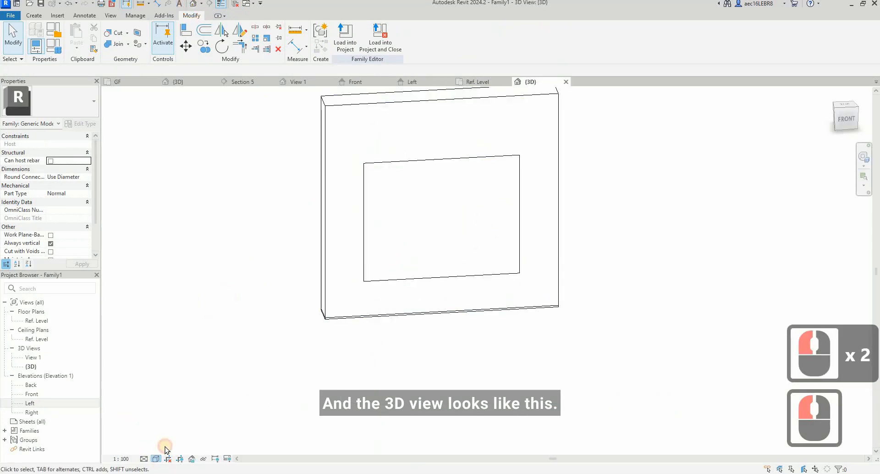
left_click(156, 459)
left_click(171, 421)
mouse_move(478, 350)
middle_mouse_down("shift")
mouse_move(648, 299)
mouse_move(420, 316)
mouse_move(566, 306)
mouse_move(440, 340)
middle_mouse_up("shift")
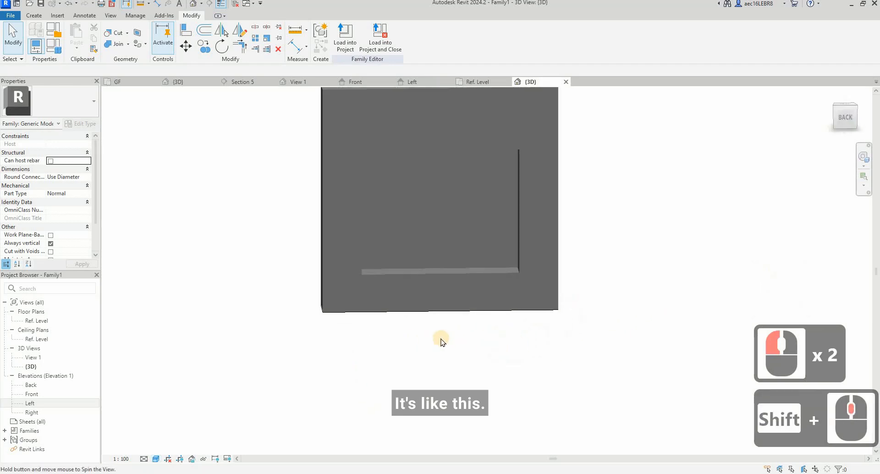
Step: Examine the base of the TV wall in the online tour and return to the family's Front elevation
scroll(376, 221, "down", 4)
scroll(439, 243, "up", 3)
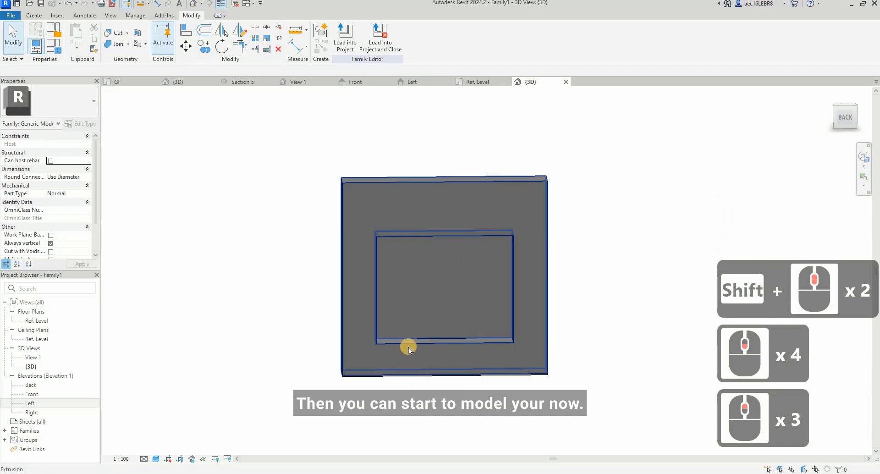
mouse_move(459, 470)
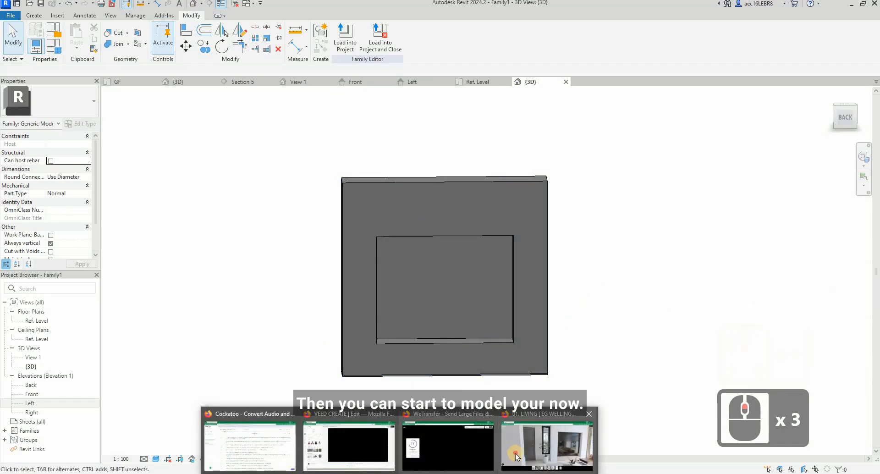
left_click(547, 445)
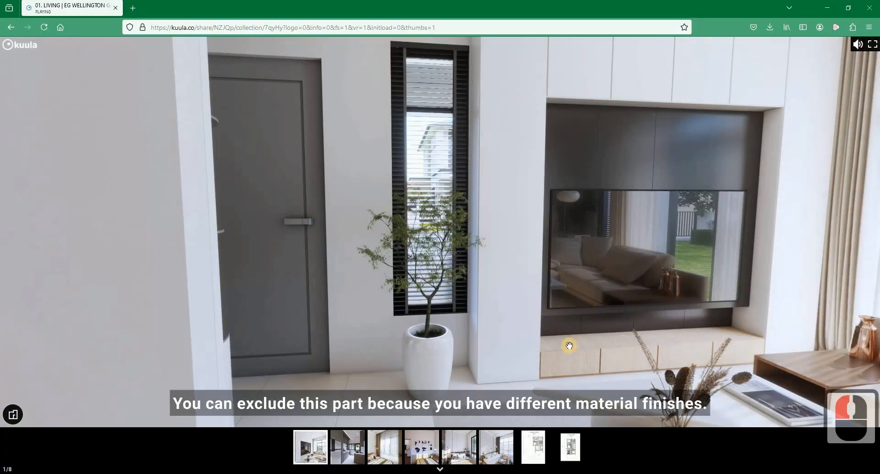
left_click(828, 8)
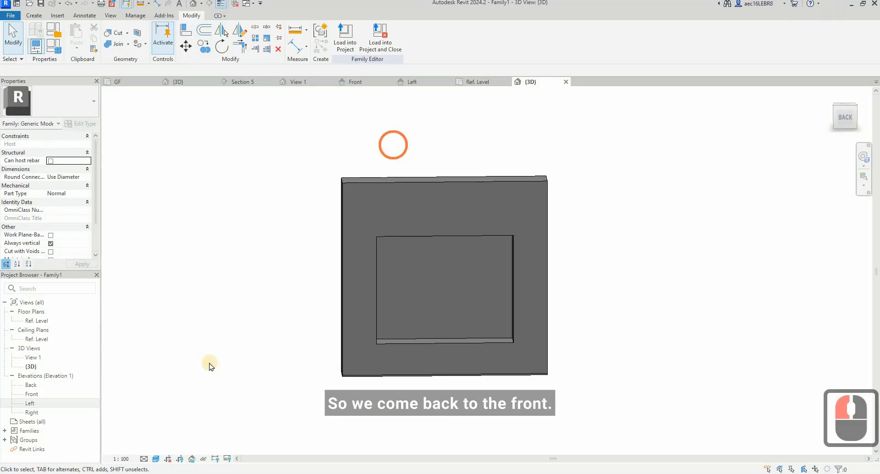
double_click(32, 395)
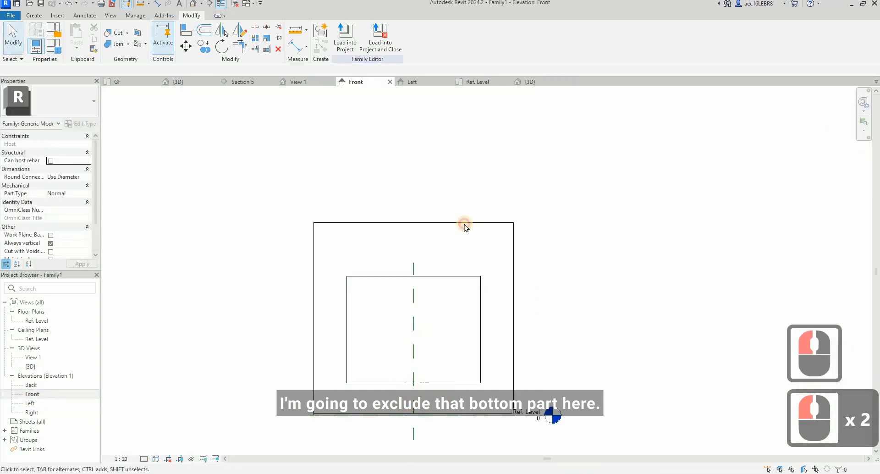
left_click(448, 362)
double_click(384, 341)
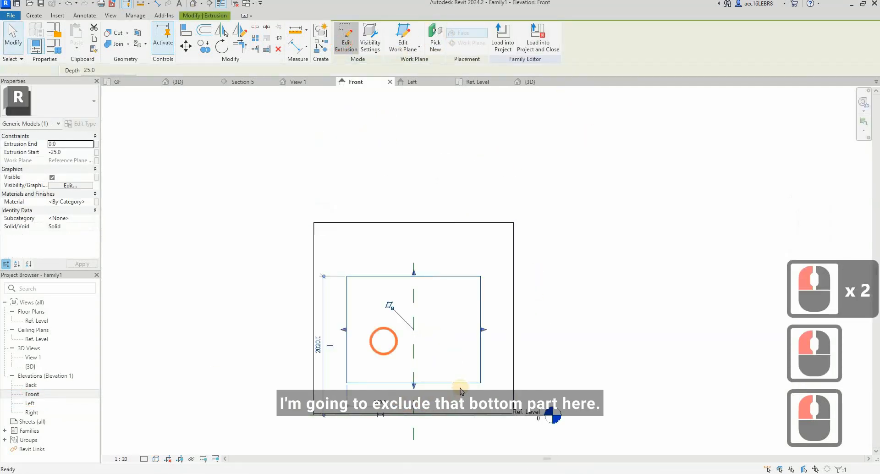
left_click(437, 431)
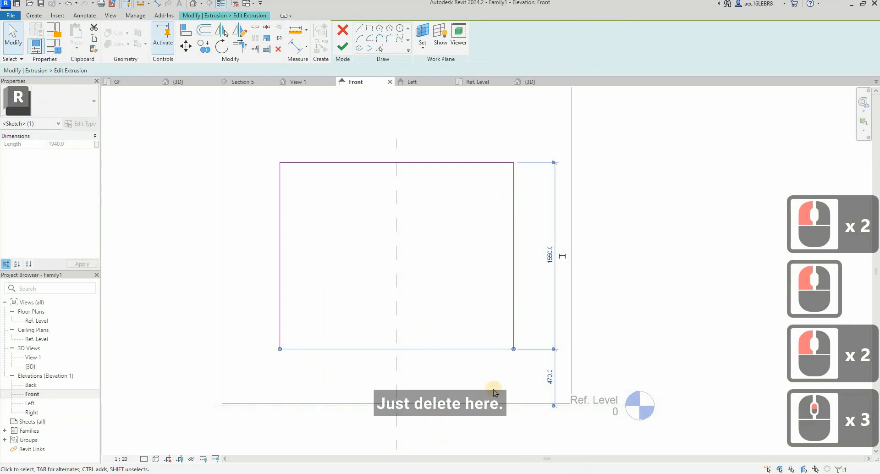
key("Delete")
left_click(514, 355)
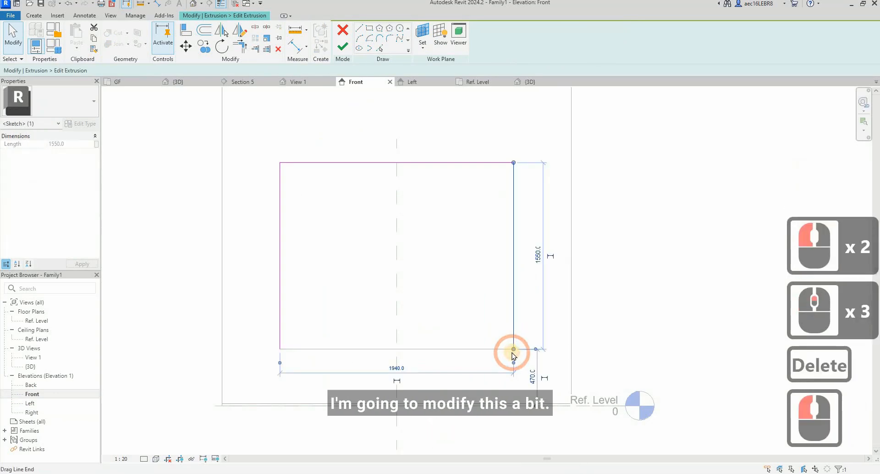
key("Escape")
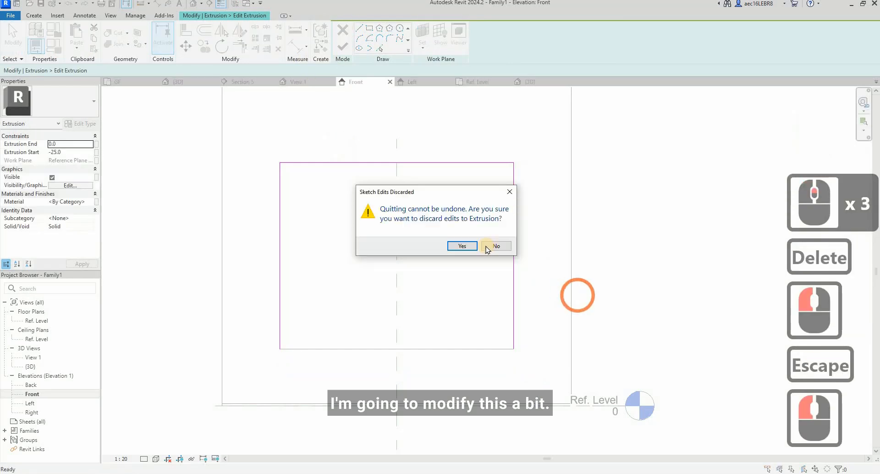
left_click(488, 246)
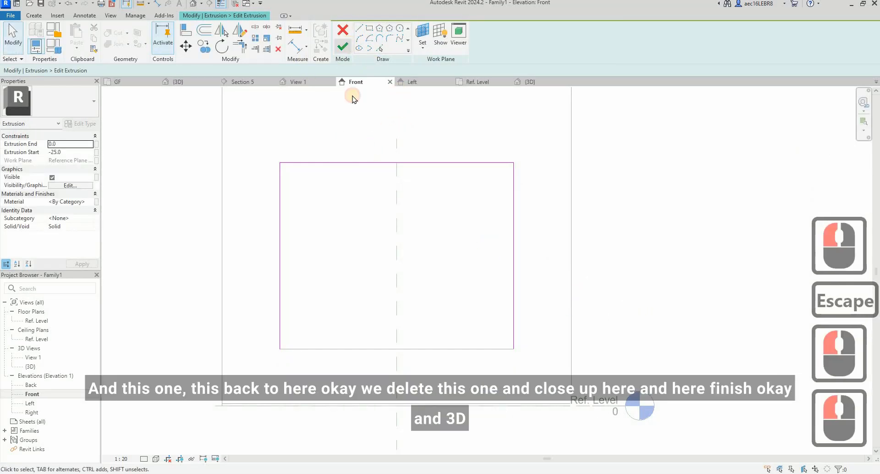
left_click(343, 46)
key("Escape")
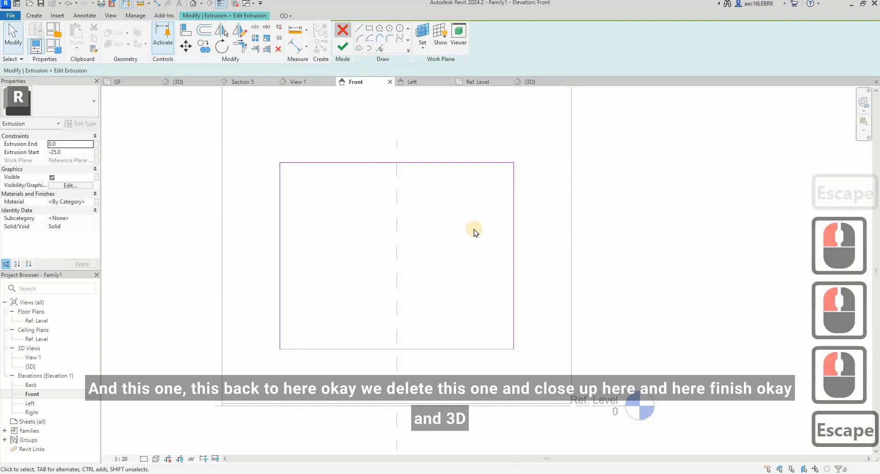
left_click(457, 245)
key("Escape")
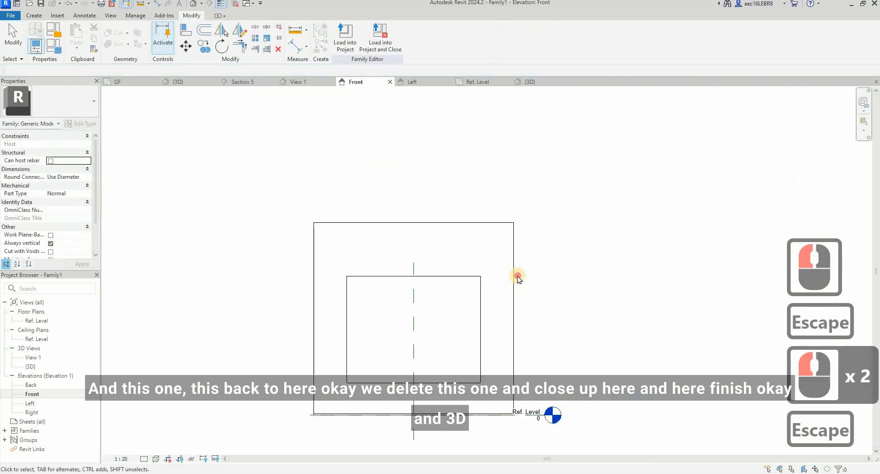
Step: Edit the main cabinet extrusion's sketch and delete the bottom line of the TV opening
left_click(516, 275)
left_click(348, 46)
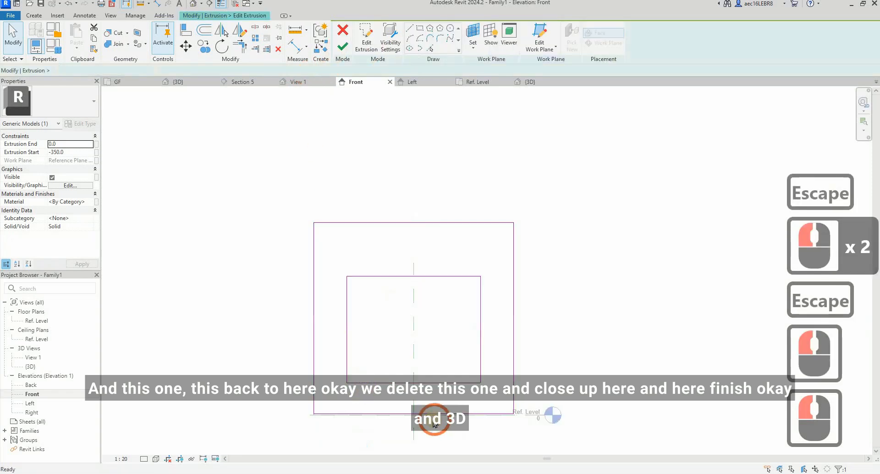
scroll(489, 365, "up", 3)
left_click(459, 415)
scroll(456, 409, "up", 3)
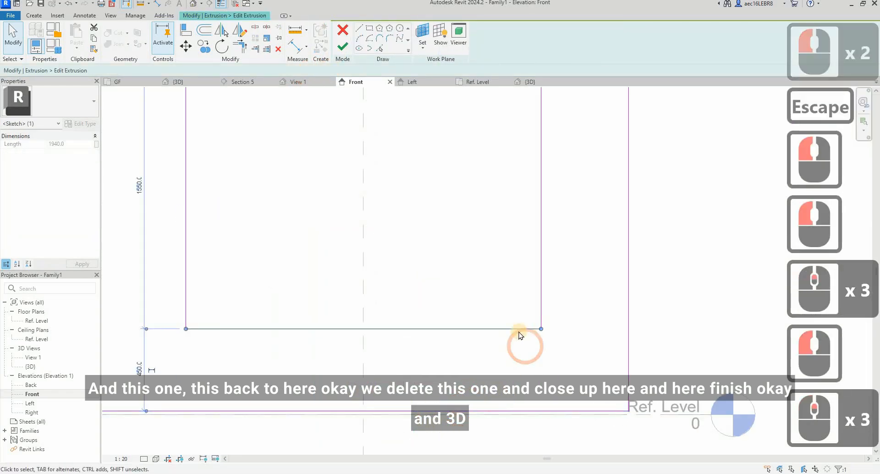
key("Escape")
left_click(518, 329)
key("Delete")
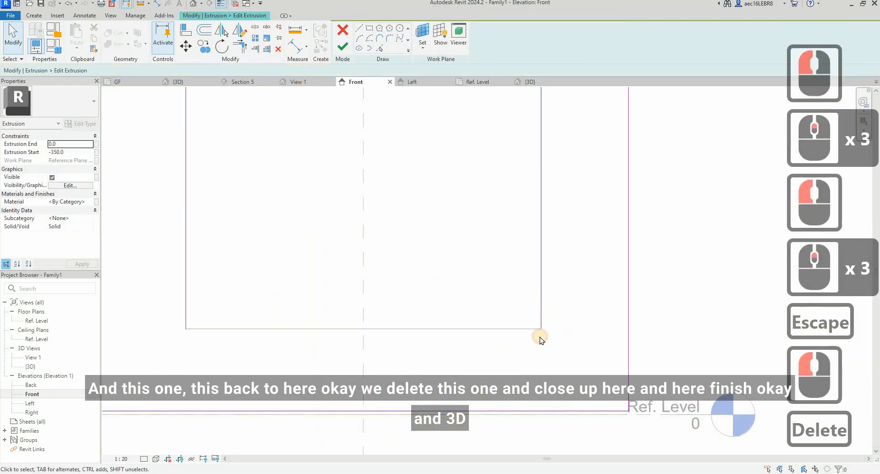
Step: Extend both vertical lines of the TV opening down to the cabinet's bottom edge
left_click(540, 330)
left_click(538, 411)
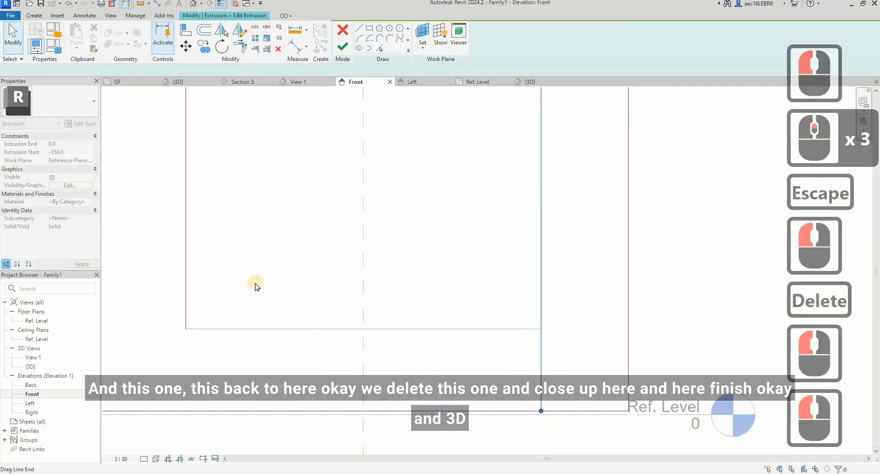
key("Escape")
left_click(188, 287)
left_click_drag(183, 330, 180, 411)
key("Escape")
Step: Replace the cabinet's full-width bottom line with two short lines closing the profile beneath each side leg
left_click(390, 393)
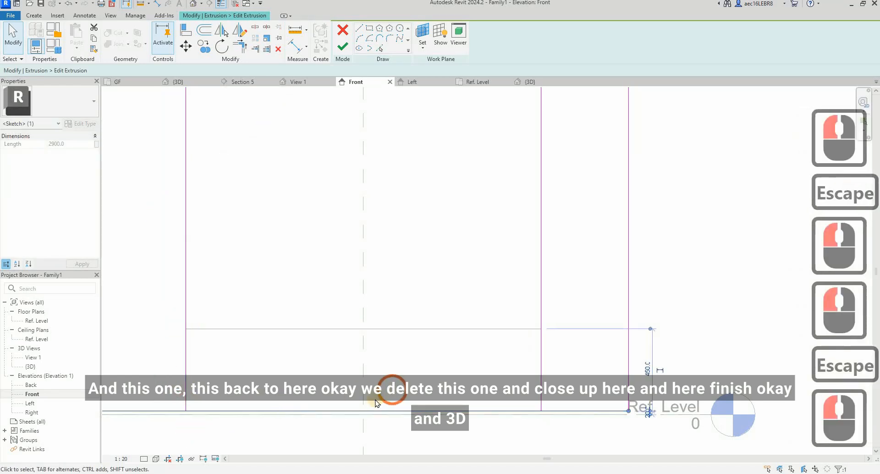
key("Delete")
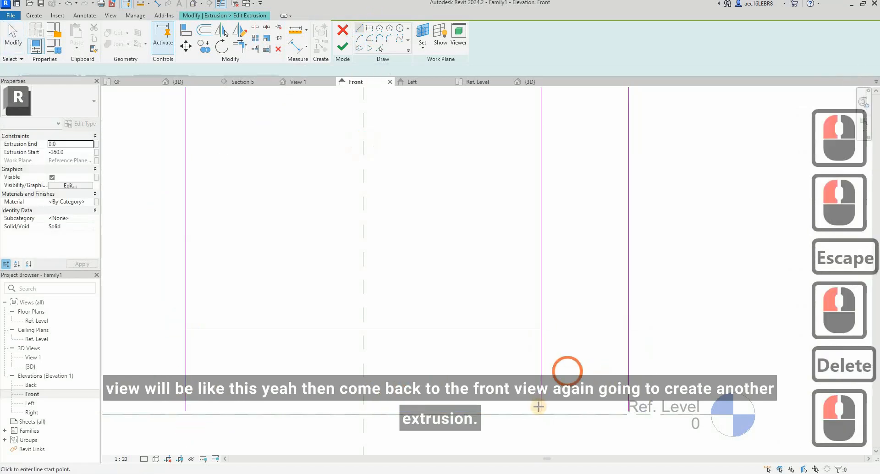
left_click(541, 410)
key("Escape")
scroll(630, 374, "down", 2)
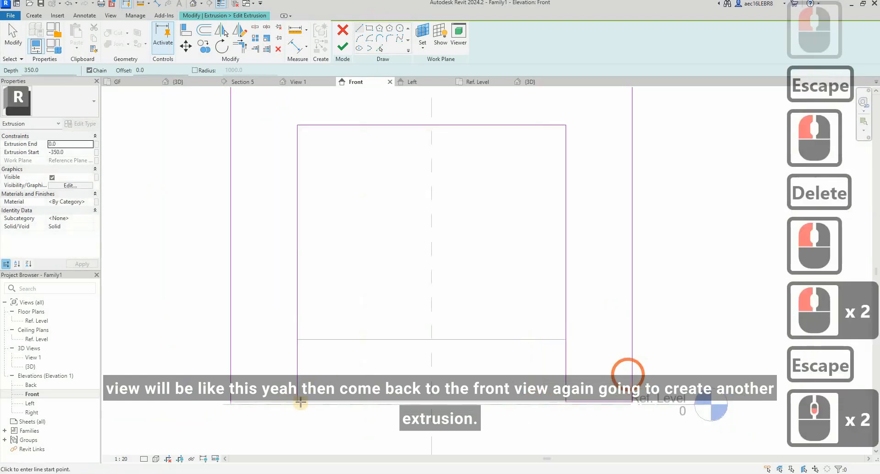
left_click(293, 402)
left_click(234, 403)
key("Escape")
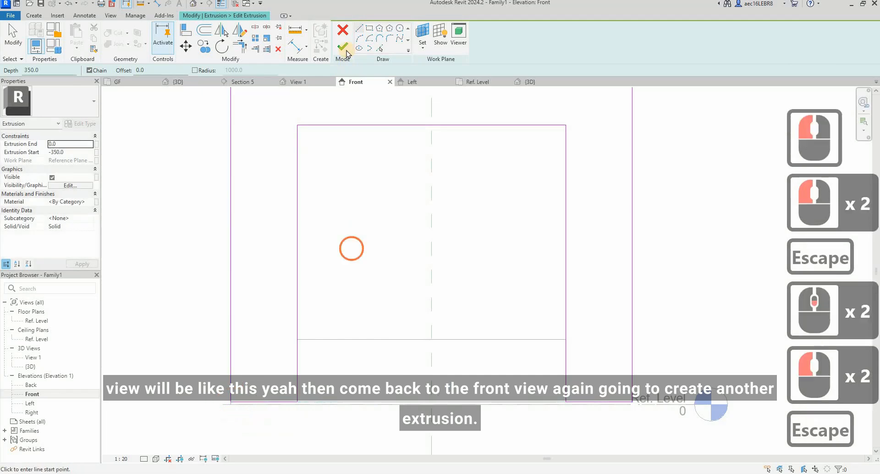
Step: Finish the cabinet's sketch edit and inspect the opening below the back panel in the 3D view
left_click(318, 143)
left_click(356, 279)
left_click(297, 315)
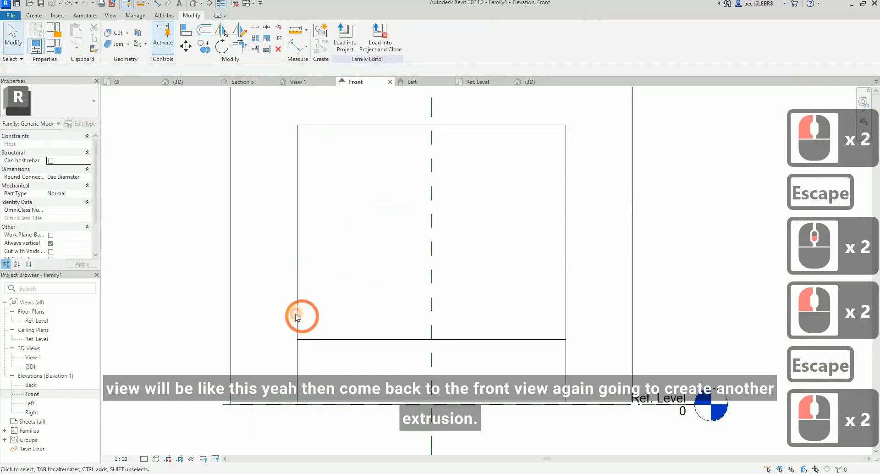
key("Escape")
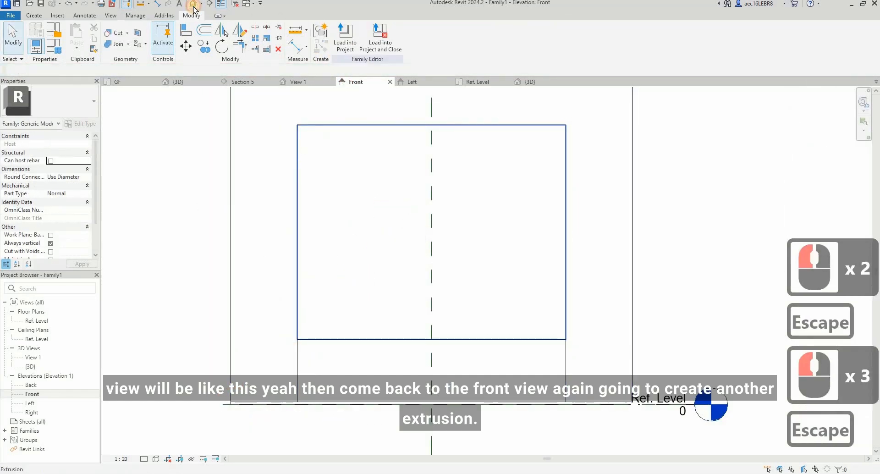
left_click(193, 6)
middle_click_drag(431, 348, 390, 337, "shift")
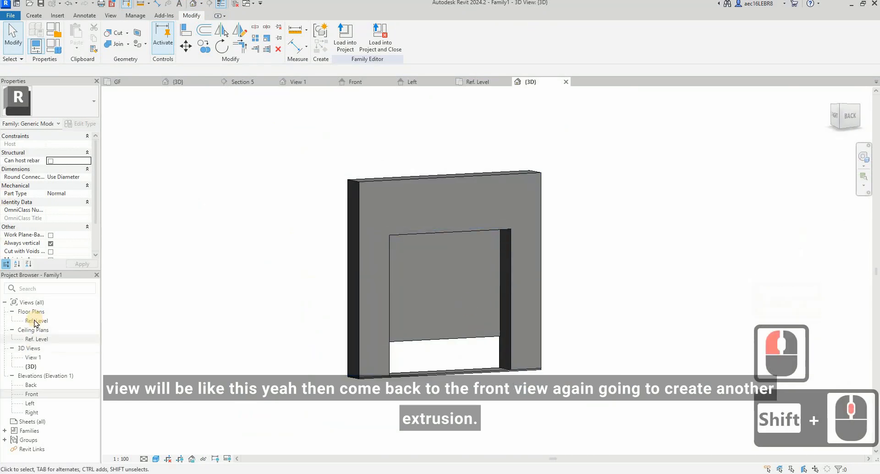
Step: Create an extrusion in the Front elevation from a rectangle filling the 470 mm high gap between the cabinet's legs below the back panel
double_click(33, 395)
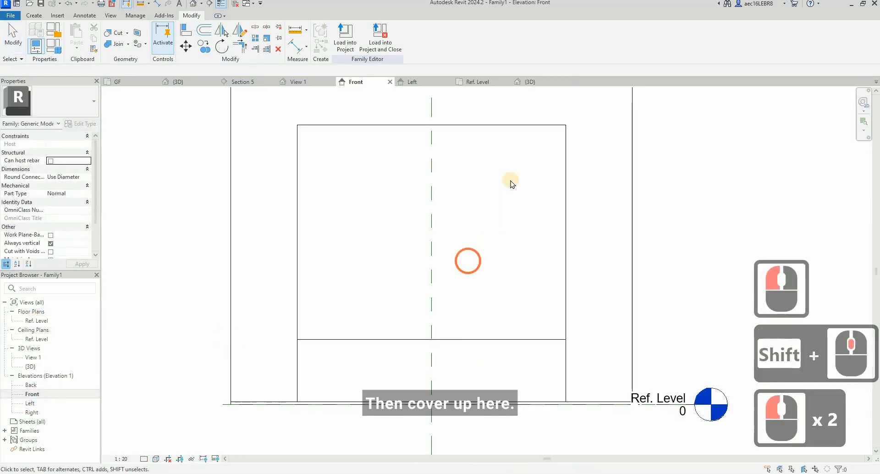
left_click(34, 15)
left_click(496, 70)
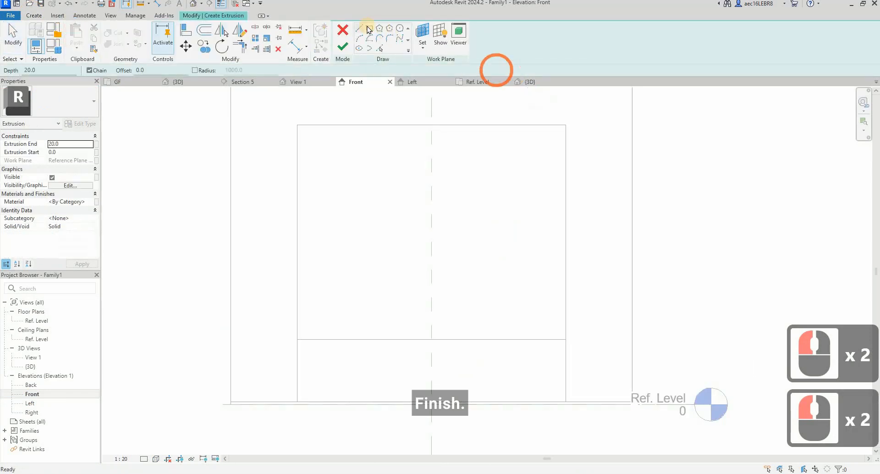
left_click(351, 355)
left_click(298, 340)
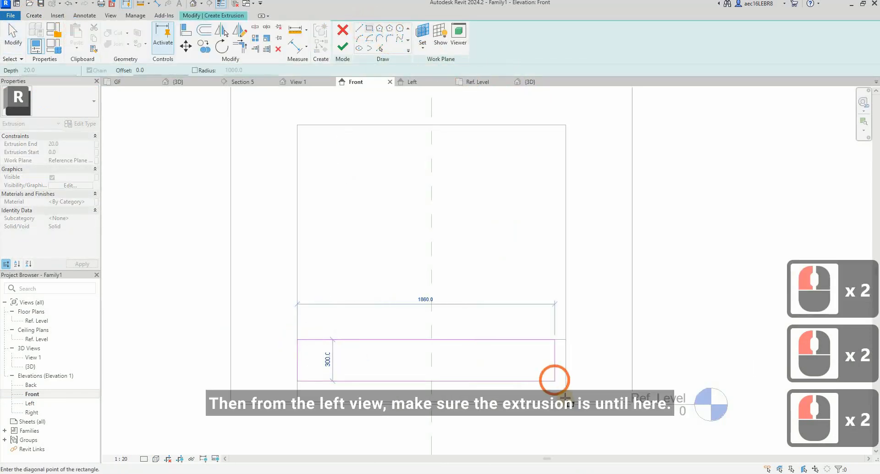
left_click(566, 400)
key("Escape")
left_click(350, 51)
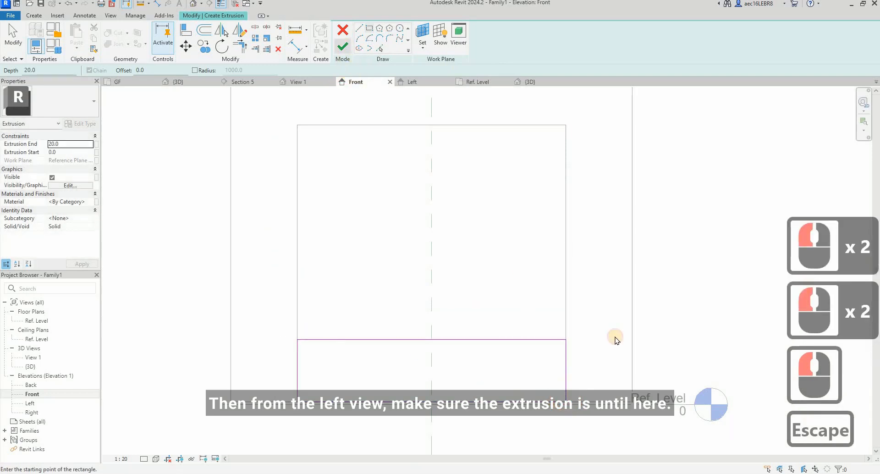
Step: In the Left elevation, stretch the lower extrusion from the cabinet's front edge to the vertical reference plane, start -350 and end 0
double_click(29, 405)
scroll(308, 380, "up", 3)
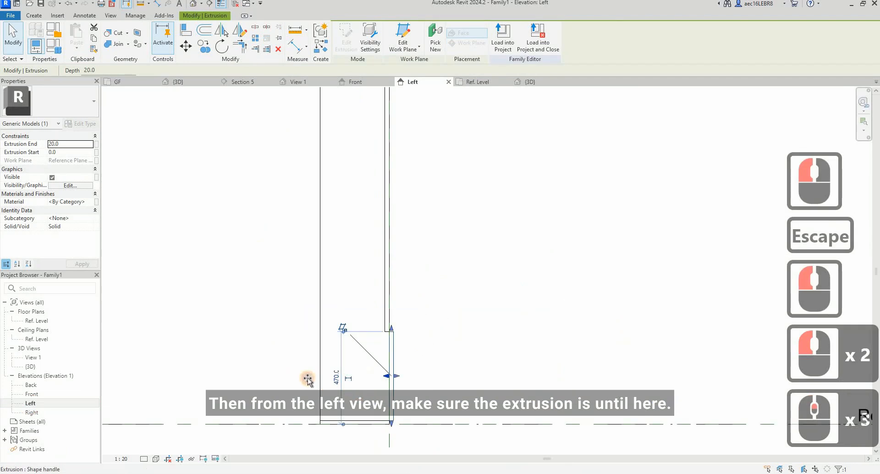
mouse_move(308, 379)
left_mouse_down()
mouse_move(329, 378)
mouse_move(321, 377)
left_mouse_up()
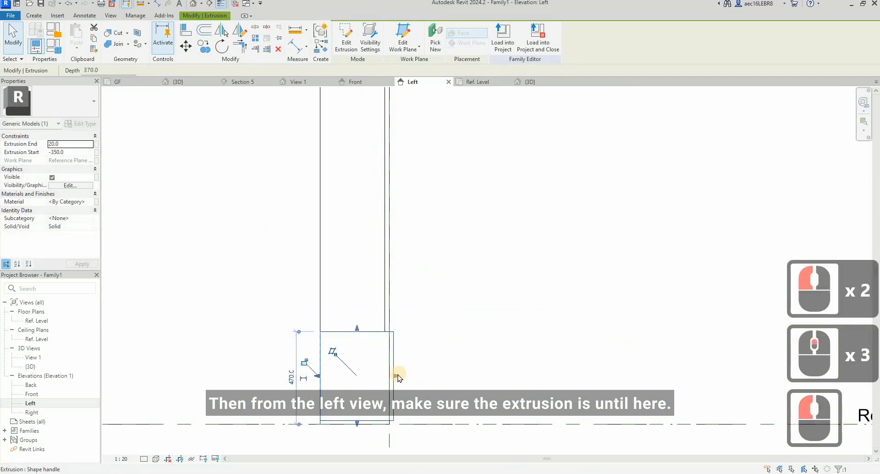
mouse_move(396, 376)
left_mouse_down()
mouse_move(377, 374)
mouse_move(388, 375)
left_mouse_up()
key("Escape")
left_click(336, 351)
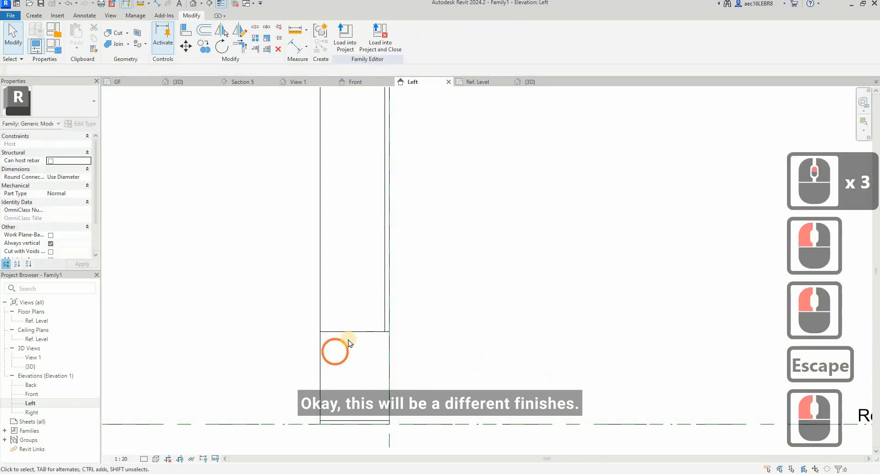
left_click(348, 331)
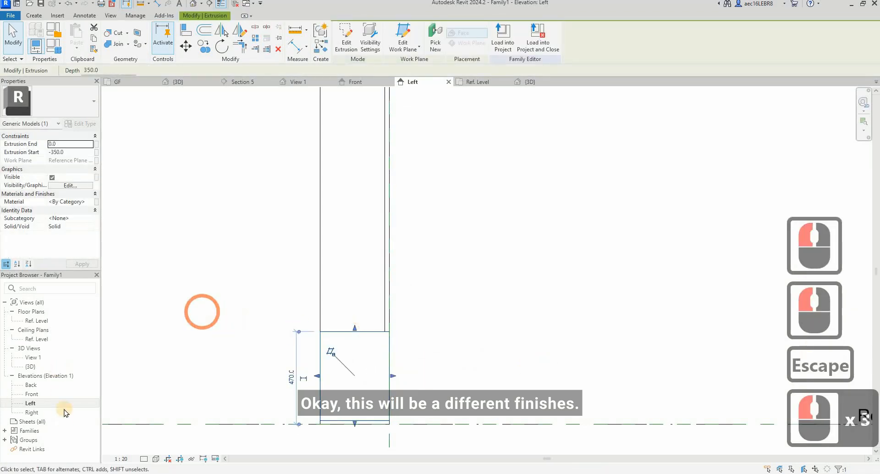
Step: Start an extrusion in the Back elevation and pick the cabinet's outer top and two side edges as sketch lines
double_click(32, 394)
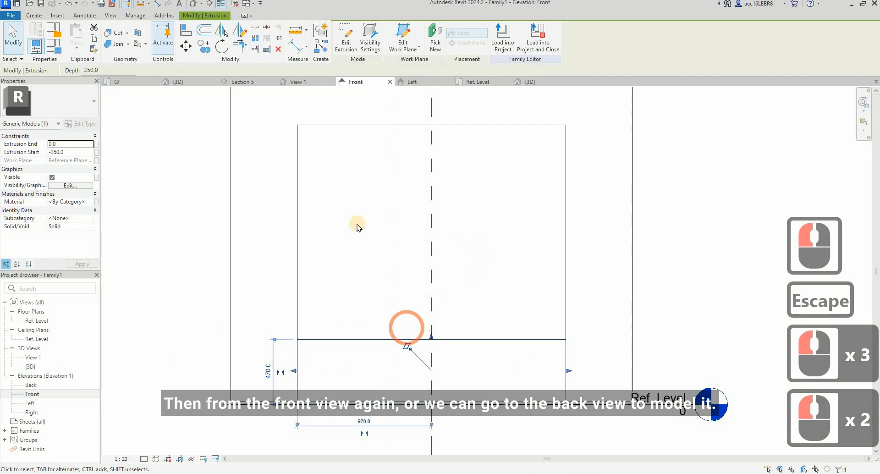
scroll(356, 222, "down", 3)
key("Escape")
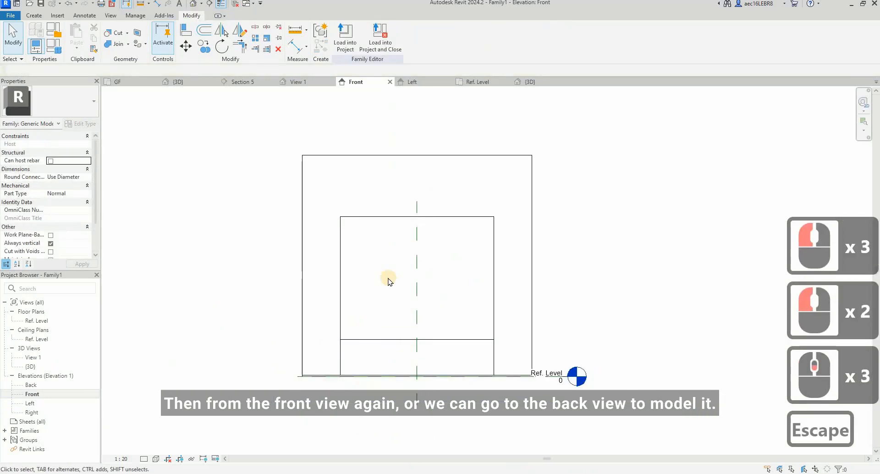
double_click(31, 386)
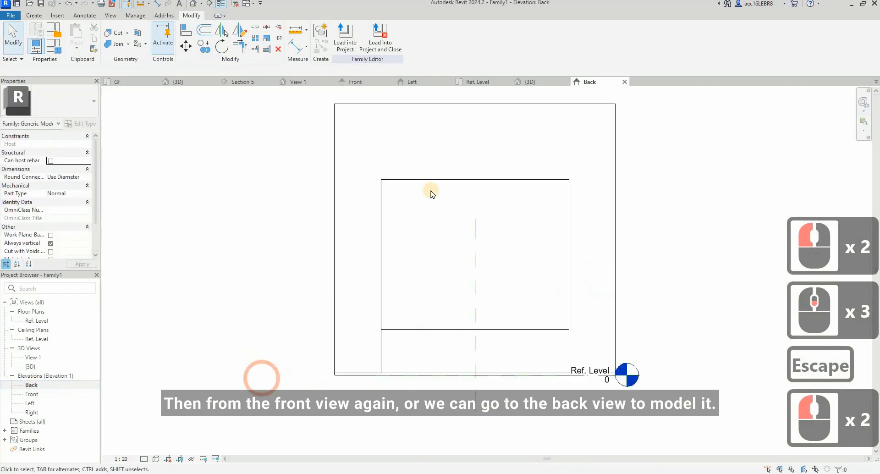
scroll(385, 291, "down", 3)
scroll(386, 293, "up", 2)
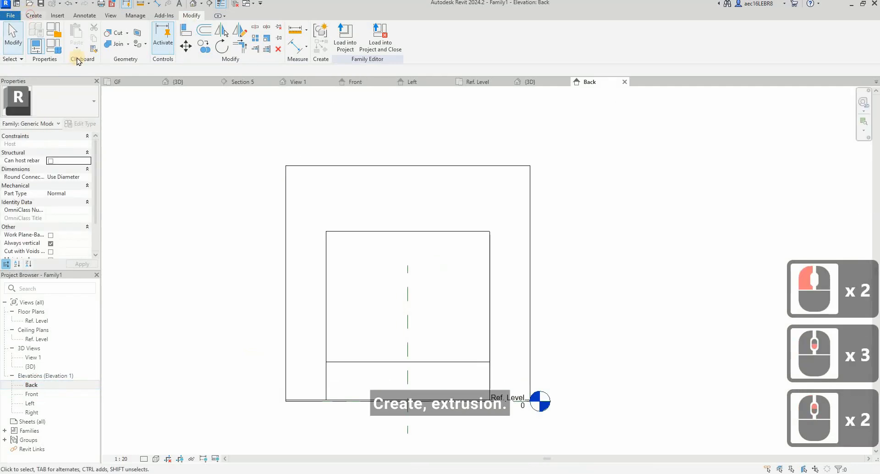
left_click(31, 15)
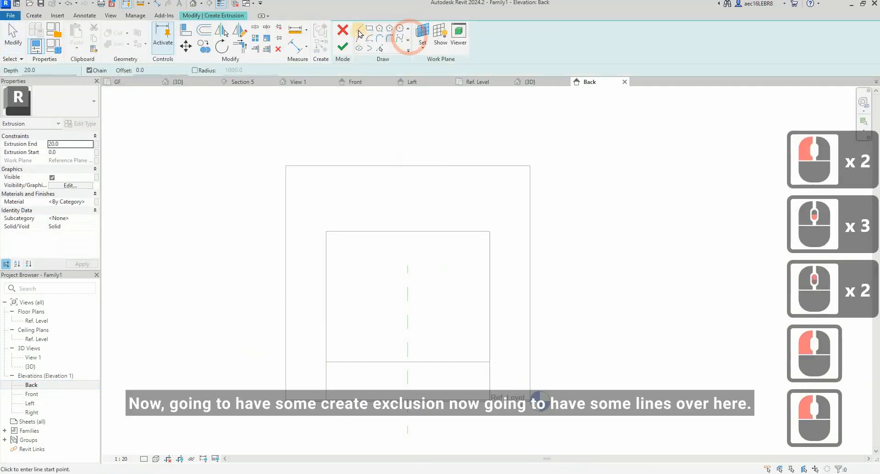
left_click(380, 49)
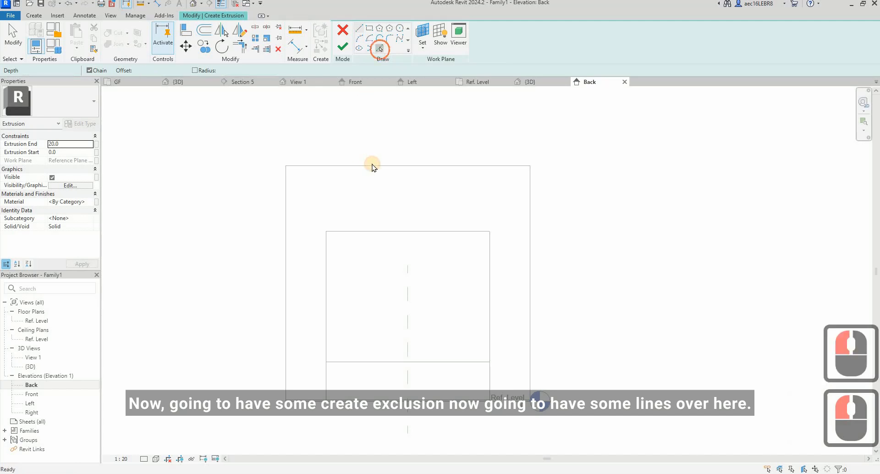
left_click(371, 164)
left_click(303, 237)
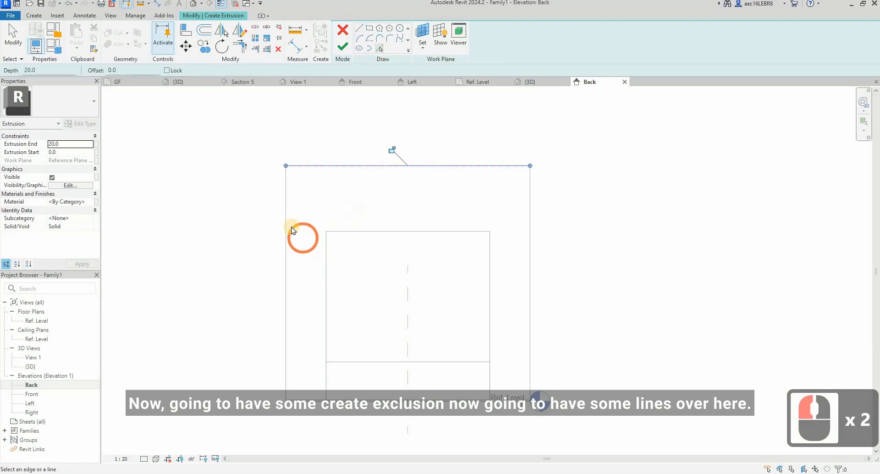
left_click(563, 243)
Step: Pick the two inner side edges and top edge of the cabinet opening as sketch lines
left_click(486, 270)
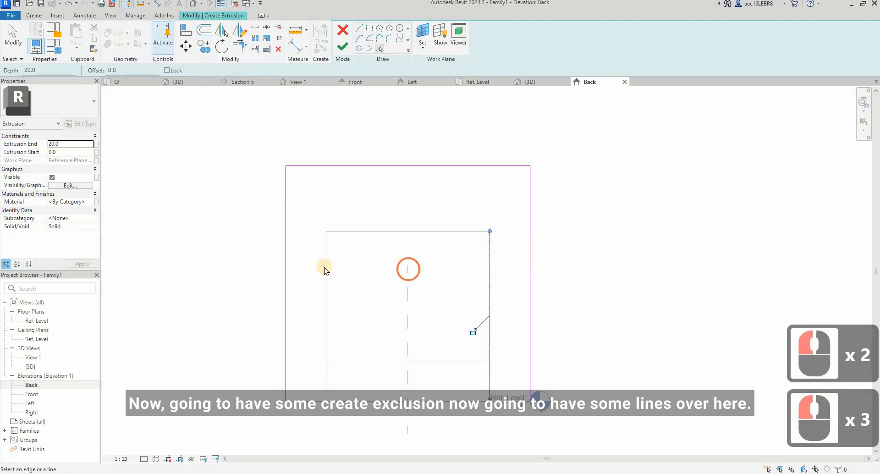
key("Escape")
key("Escape")
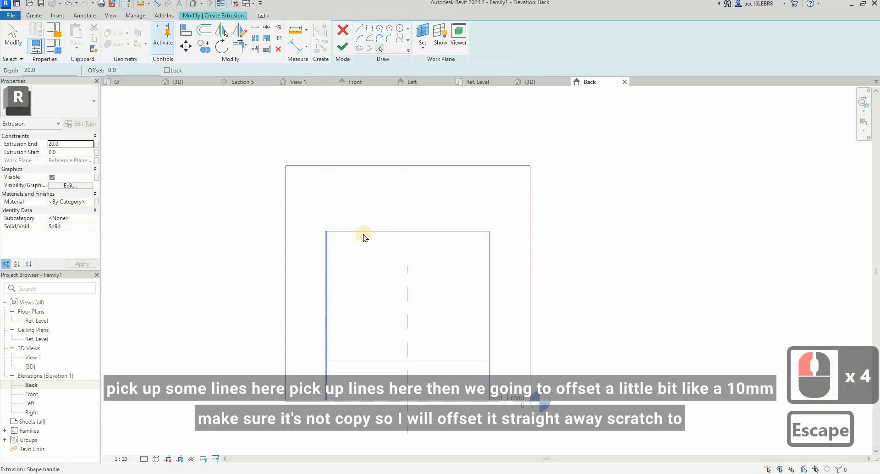
double_click(396, 229)
key("Escape")
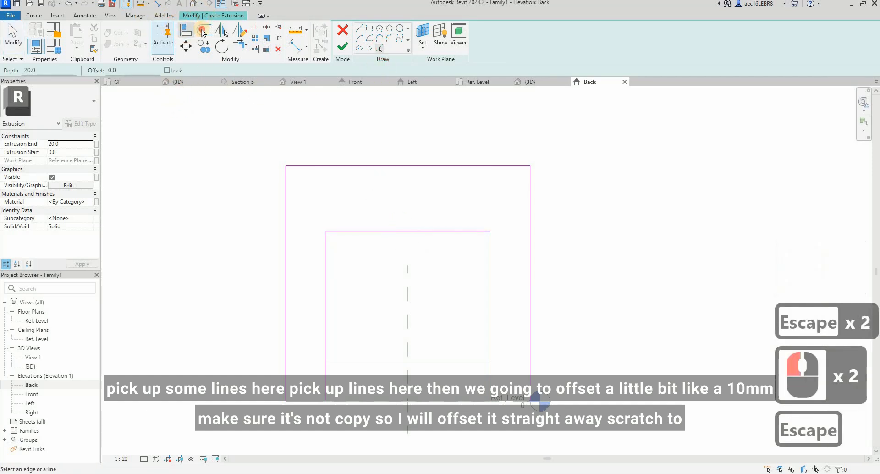
Step: Offset the sketch's outer top line 10 mm downward numerically, without keeping a copy
left_click(203, 31)
left_click(125, 70)
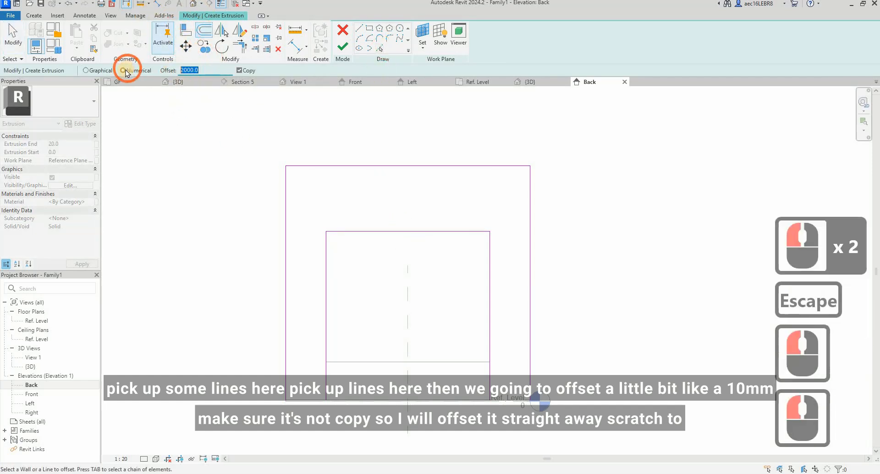
type("1")
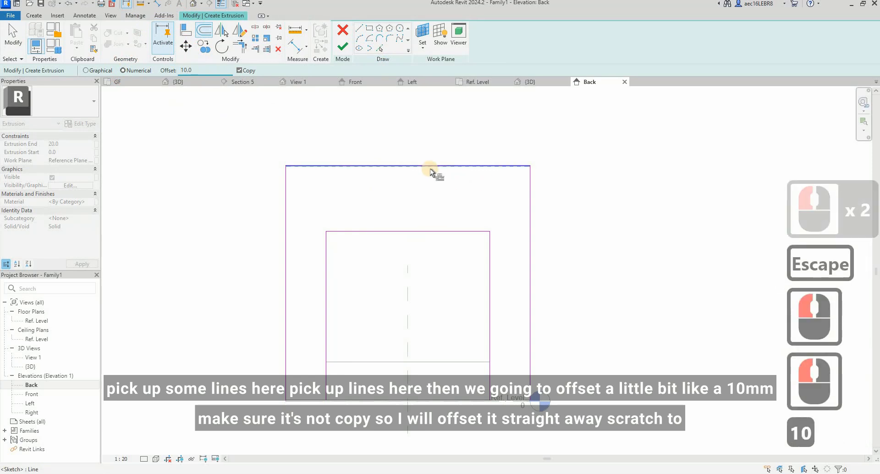
left_click(235, 71)
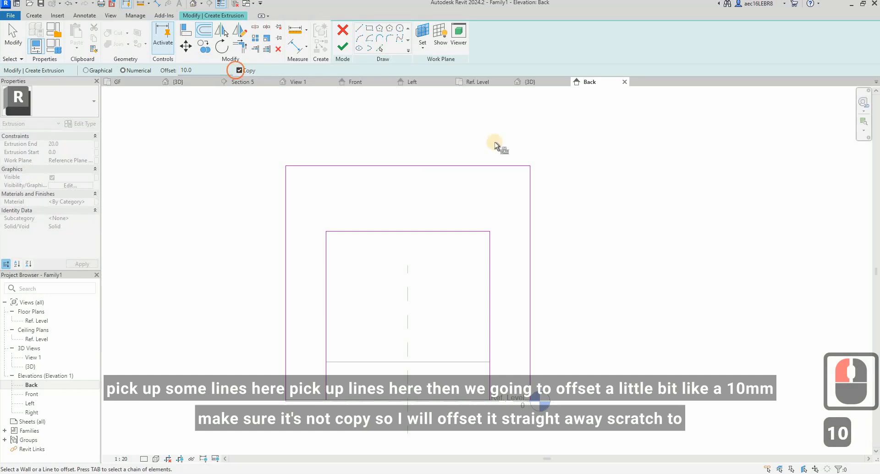
left_click(469, 168)
left_click(654, 213)
scroll(418, 236, "up", 2)
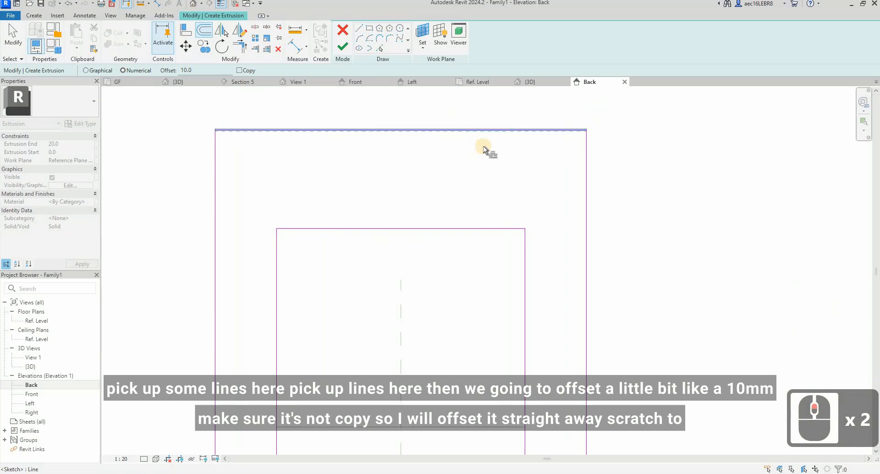
scroll(486, 140, "down", 2)
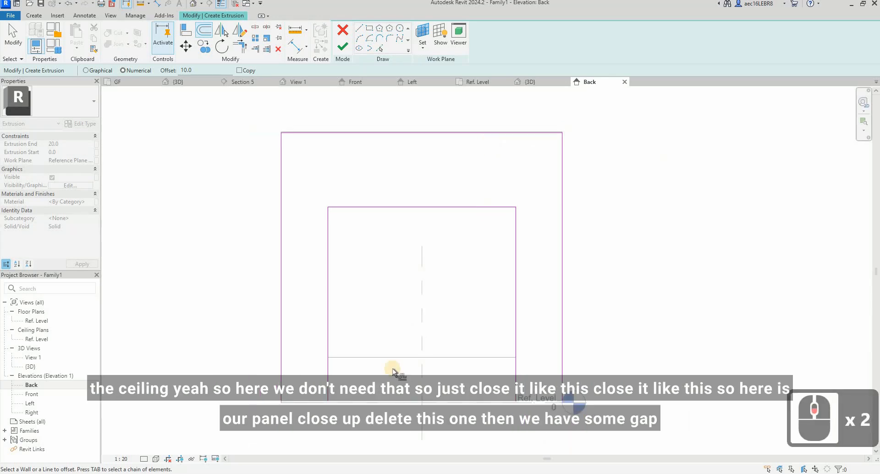
scroll(307, 408, "up", 2)
key("Escape")
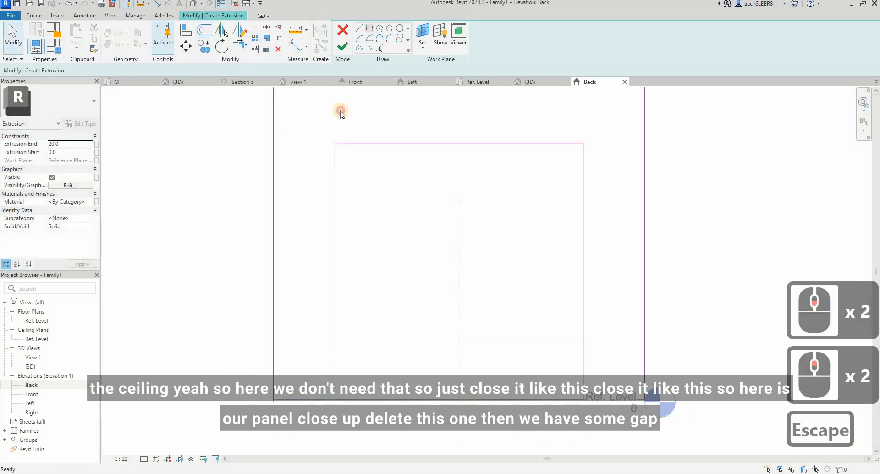
Step: Draw short lines closing the sketch at the bottom of each side leg
left_click(359, 28)
key("Escape")
left_click(279, 399)
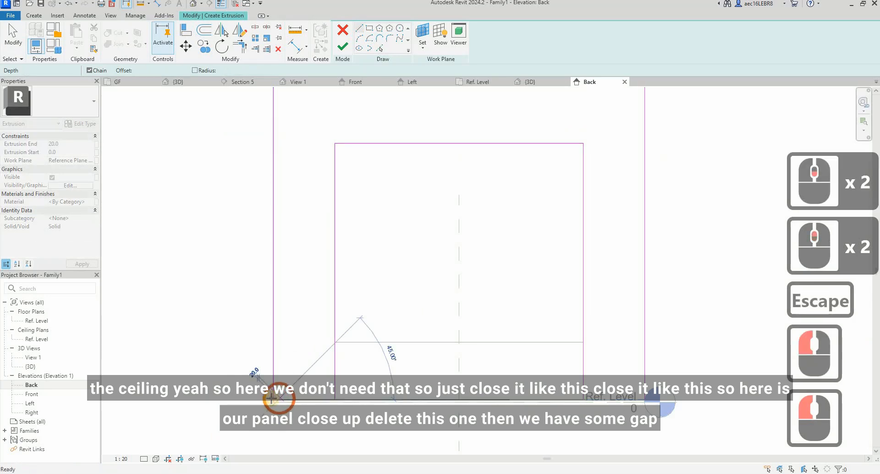
left_click(334, 399)
left_click(335, 399)
key("Escape")
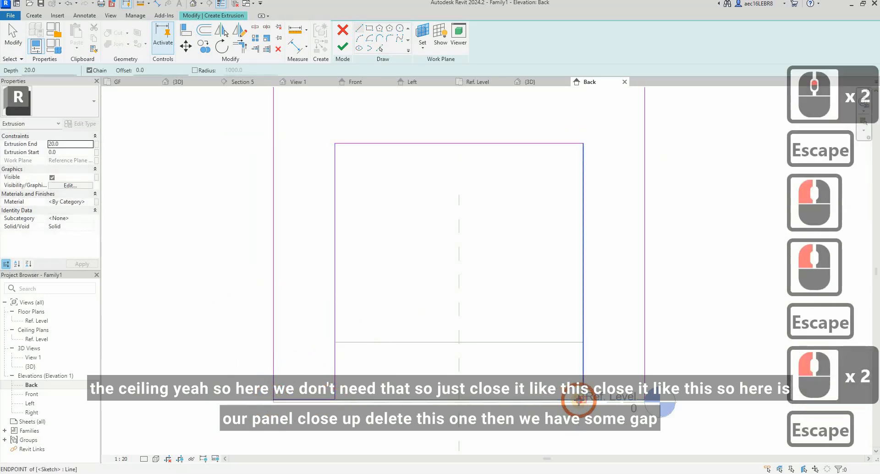
key("Escape")
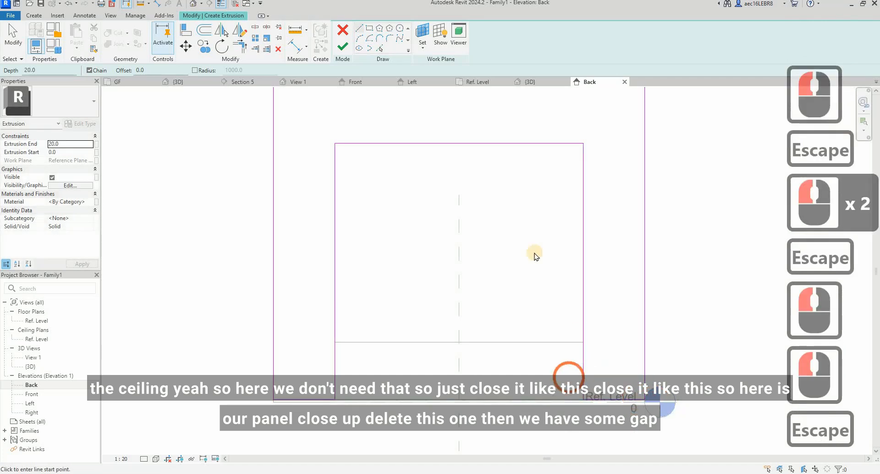
Step: Delete the sketch line along the top of the opening
scroll(532, 255, "down", 4)
left_click(533, 264)
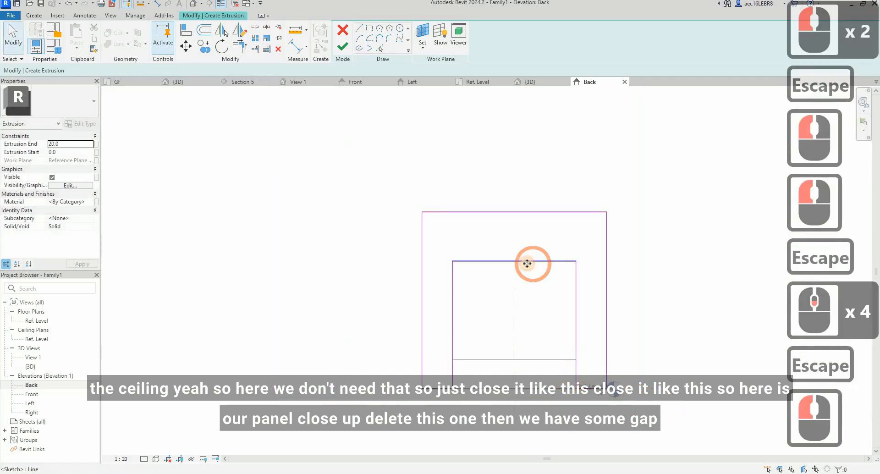
left_click(527, 264)
key("Delete")
Step: Extend both inner vertical sketch lines up to the outer top line
left_click(576, 277)
left_click(577, 271)
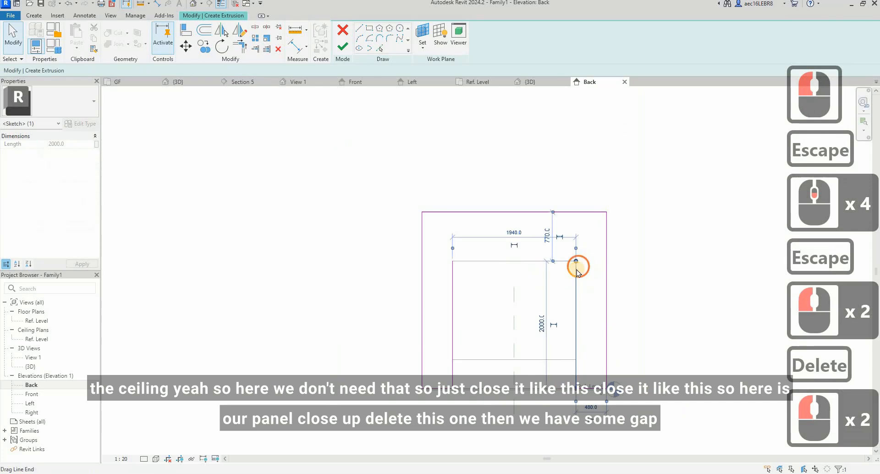
scroll(577, 272, "up", 3)
left_click_drag(576, 267, 576, 192)
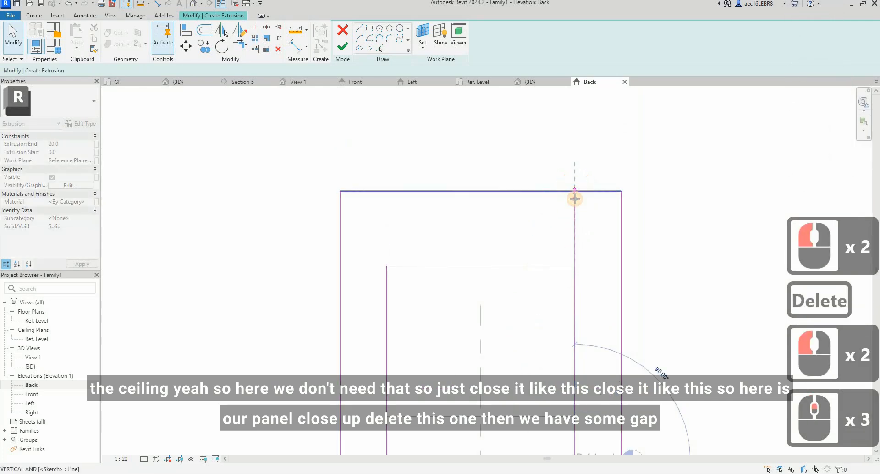
left_click(388, 262)
key("Escape")
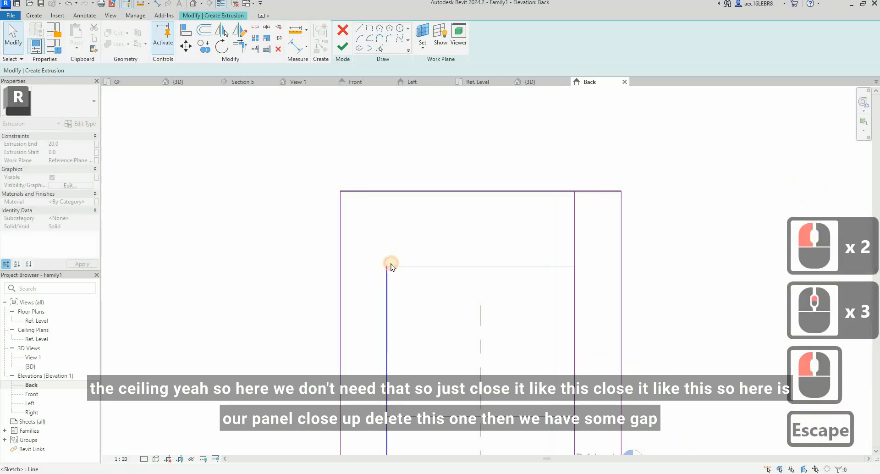
left_click(393, 262)
left_click_drag(387, 254, 387, 193)
left_click(387, 192)
key("Escape")
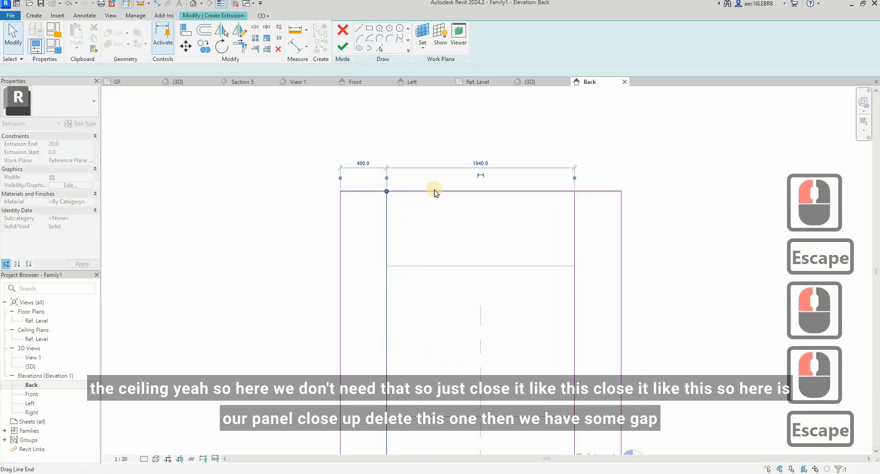
Step: Delete the full-width top sketch line and draw a short line closing the top of the left side panel
left_click(502, 193)
key("Delete")
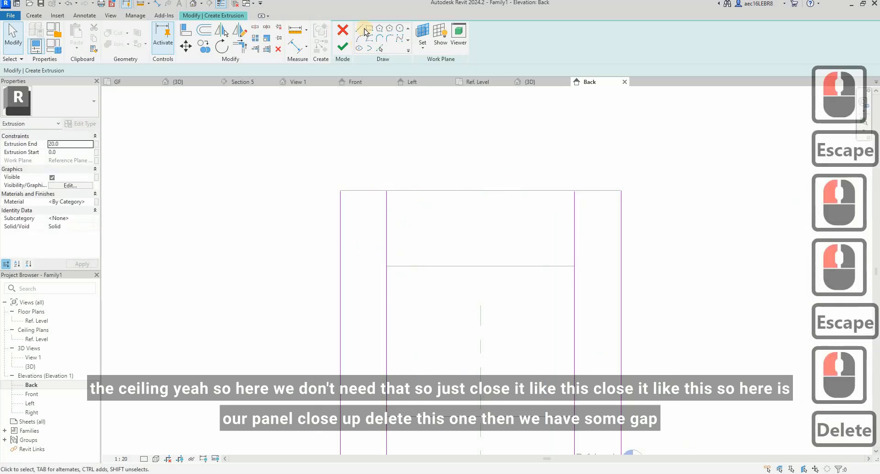
left_click(359, 29)
scroll(386, 194, "up", 6)
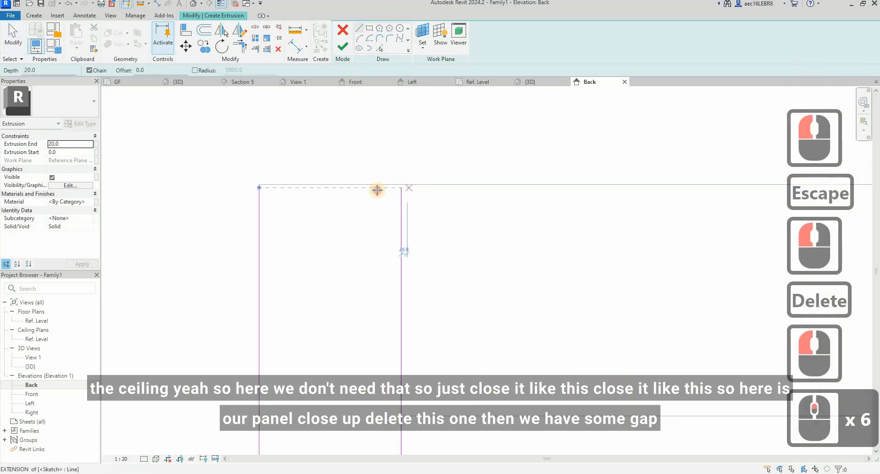
left_click(401, 189)
left_click(259, 191)
key("Escape")
Step: Draw a short line closing the top of the right side panel
scroll(623, 199, "down", 3)
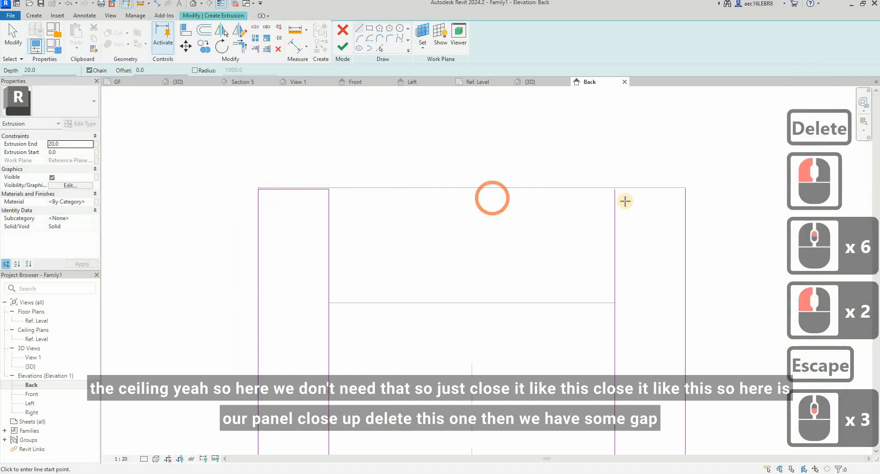
scroll(612, 183, "up", 4)
left_click(641, 179)
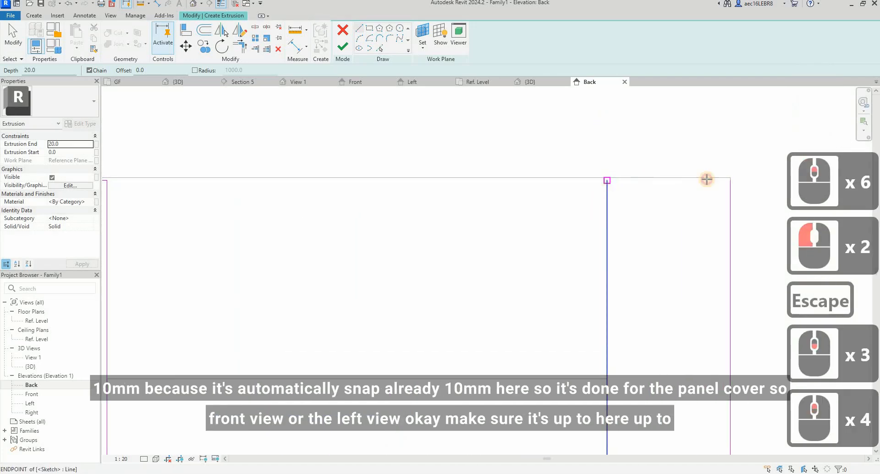
left_click(729, 182)
key("Escape")
key("Escape")
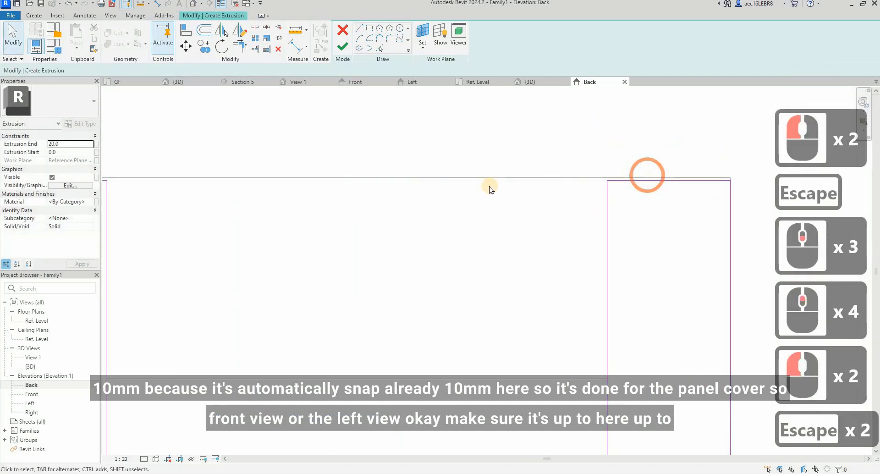
Step: Finish the side panels' extrusion sketch and open the Left elevation
scroll(487, 190, "down", 8)
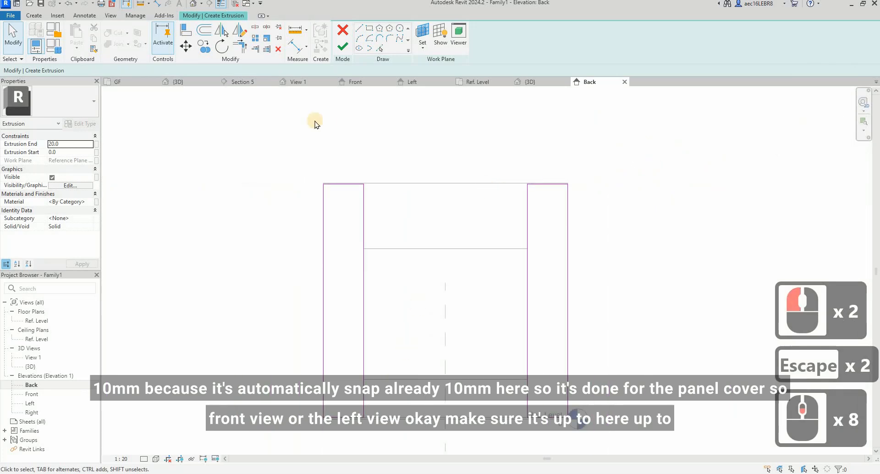
left_click(339, 45)
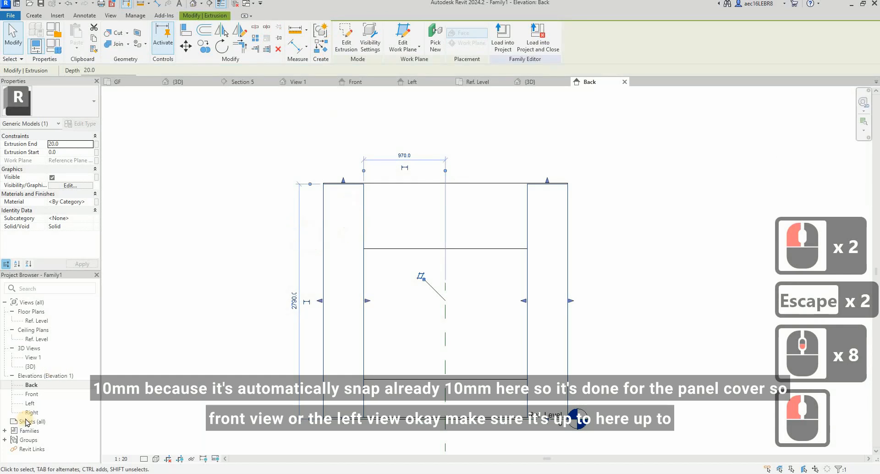
double_click(31, 394)
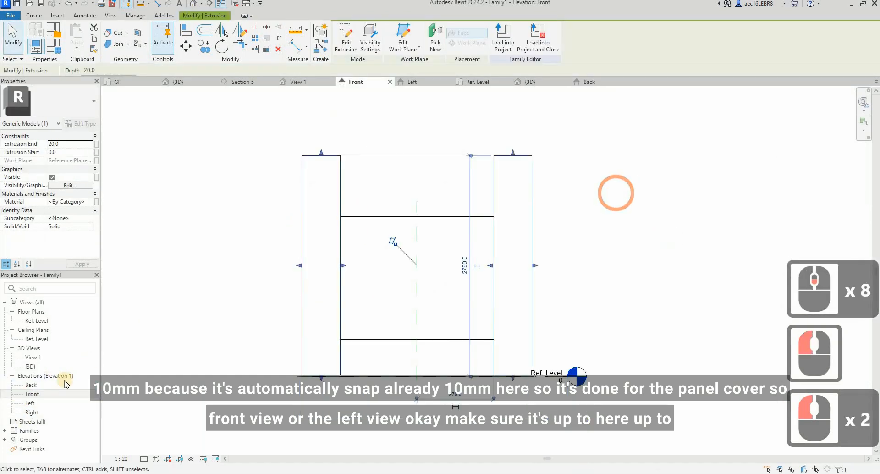
double_click(29, 403)
Step: In the Left elevation, stretch the side cover panels' extrusion to the cabinet's front face, with its end at -350
left_click(500, 160)
left_click(391, 264)
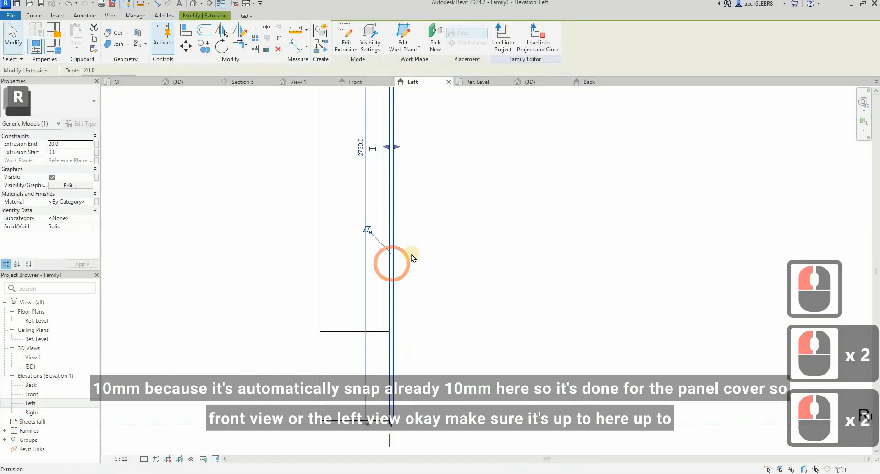
scroll(388, 158, "down", 1)
middle_click_drag(388, 158, 391, 181)
left_click_drag(391, 177, 336, 179)
scroll(419, 248, "down", 2)
left_click(367, 226)
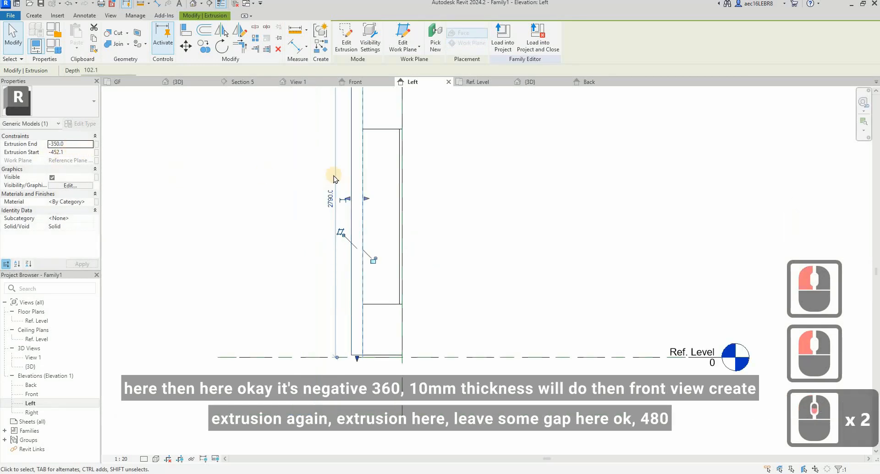
scroll(349, 201, "up", 7)
left_click_drag(350, 202, 369, 206)
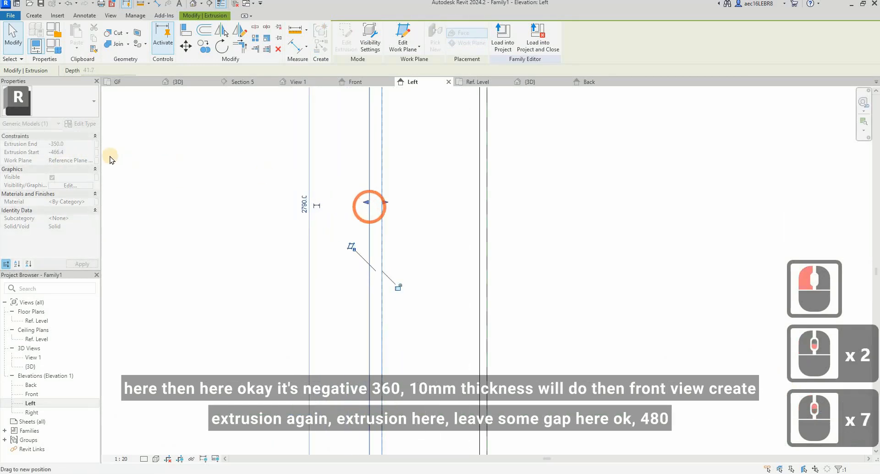
Step: Set the side cover panels' Extrusion Start to -360 for a 10 mm thickness and deselect them
double_click(69, 144)
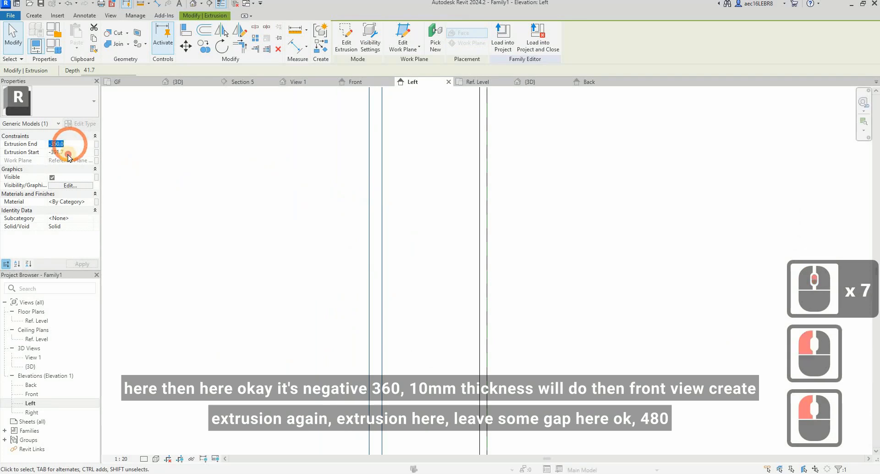
double_click(67, 152)
type("-")
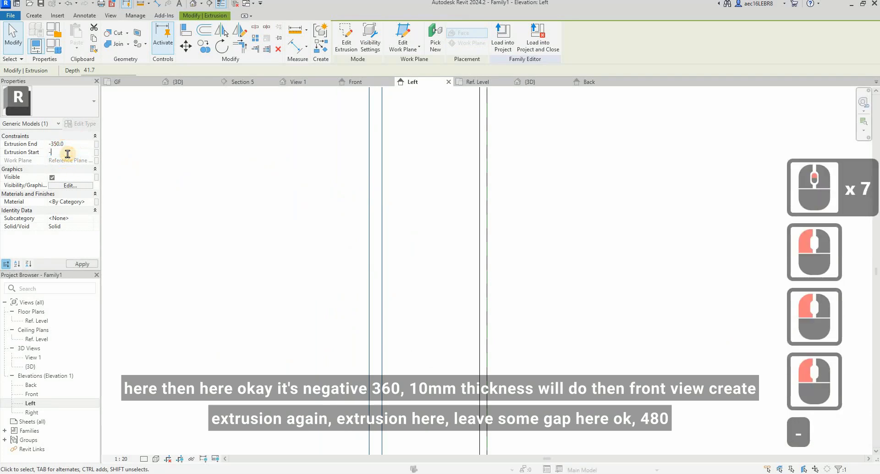
type("360")
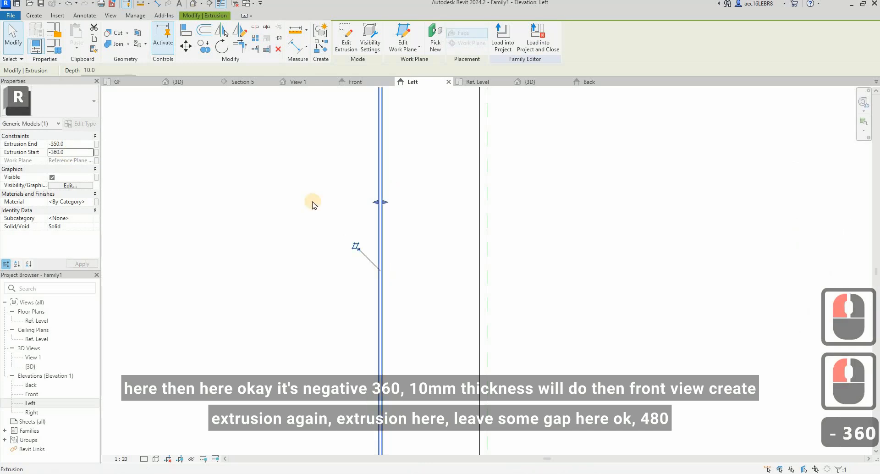
scroll(357, 186, "down", 4)
left_click(360, 182)
Step: In the Front elevation, start a new extrusion and draw the first upper cover's vertical edge along the left side panel
left_click(42, 395)
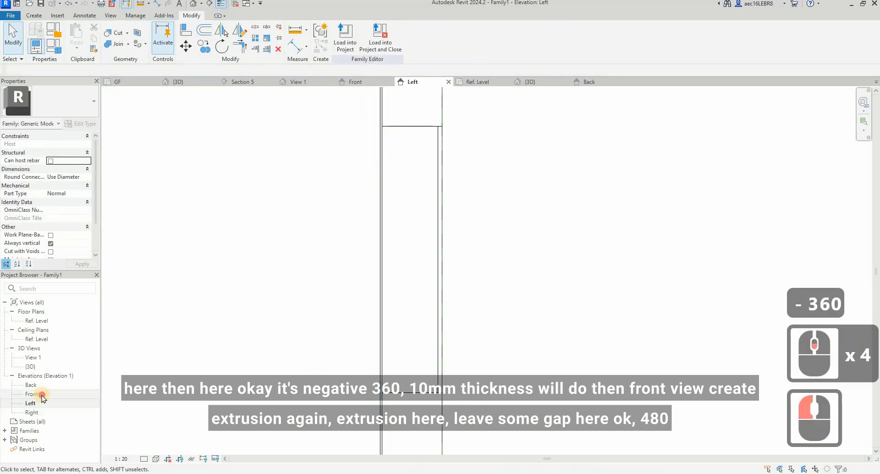
left_click(361, 271)
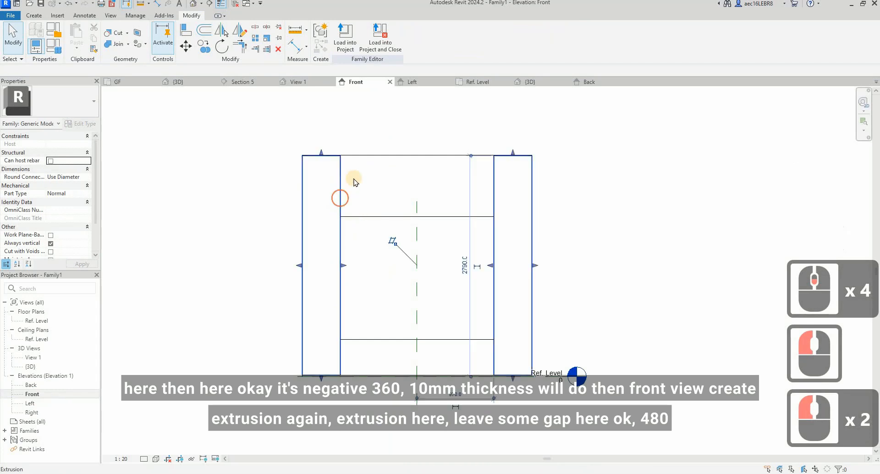
left_click(341, 197)
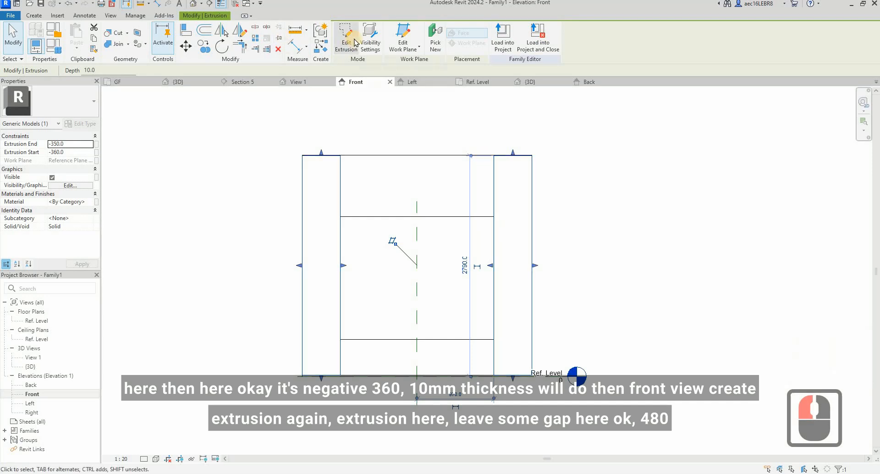
left_click(34, 15)
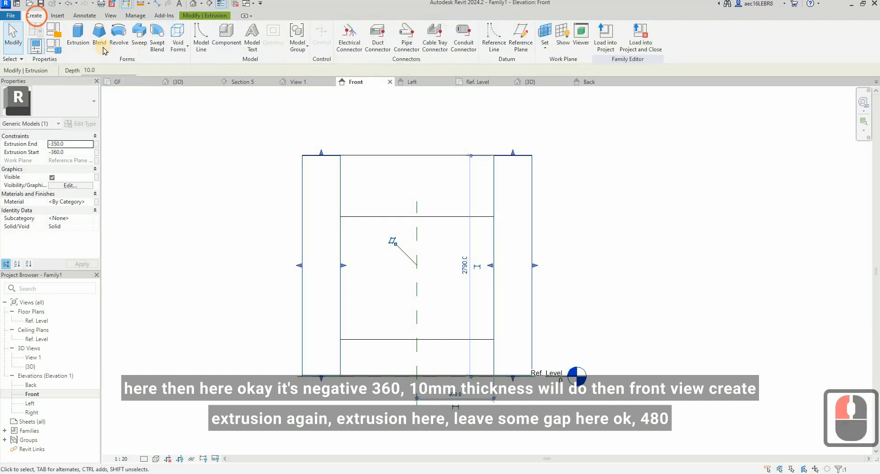
left_click(456, 134)
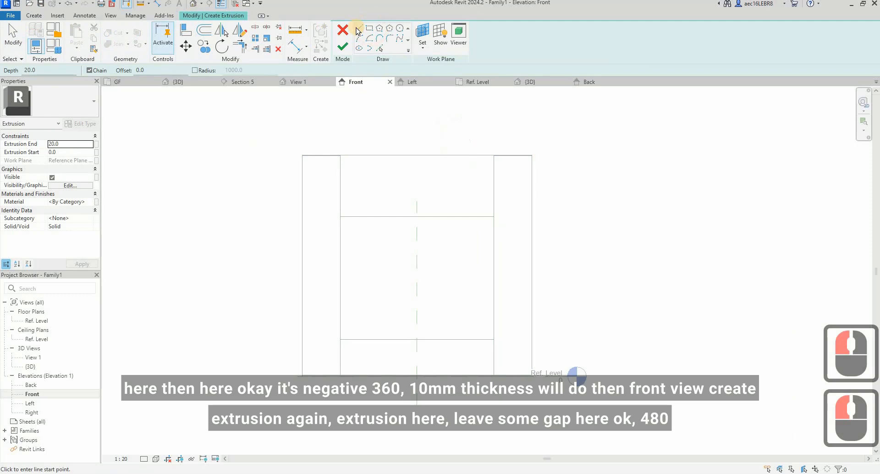
left_click(359, 28)
left_click(344, 164)
scroll(346, 156, "up", 7)
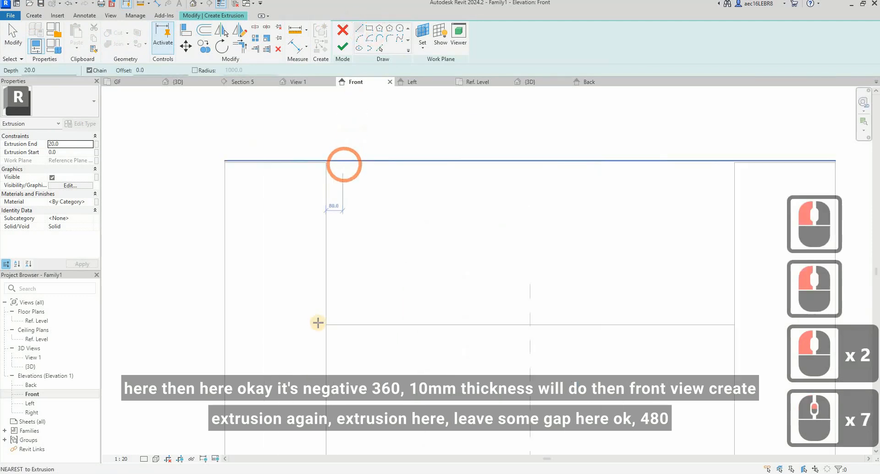
left_click(327, 128)
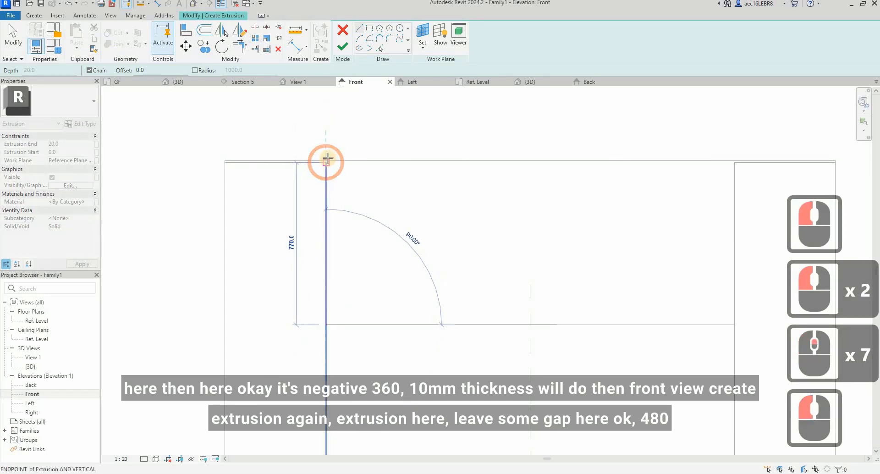
Step: Draw the cover's 480 mm top edge and close the rectangle along the bottom of the upper cabinet
left_click(377, 170)
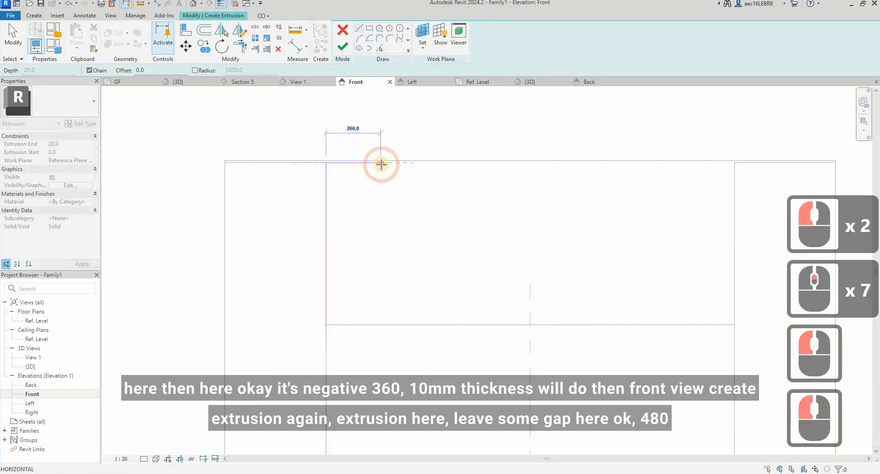
type("480")
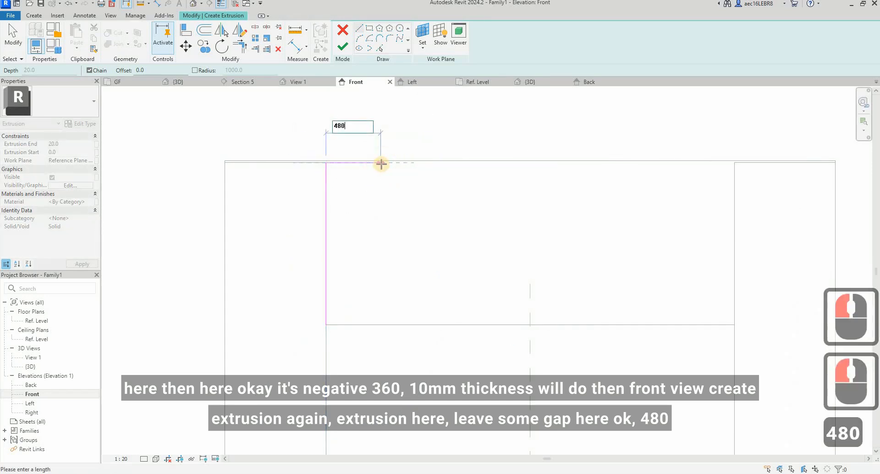
key("Return")
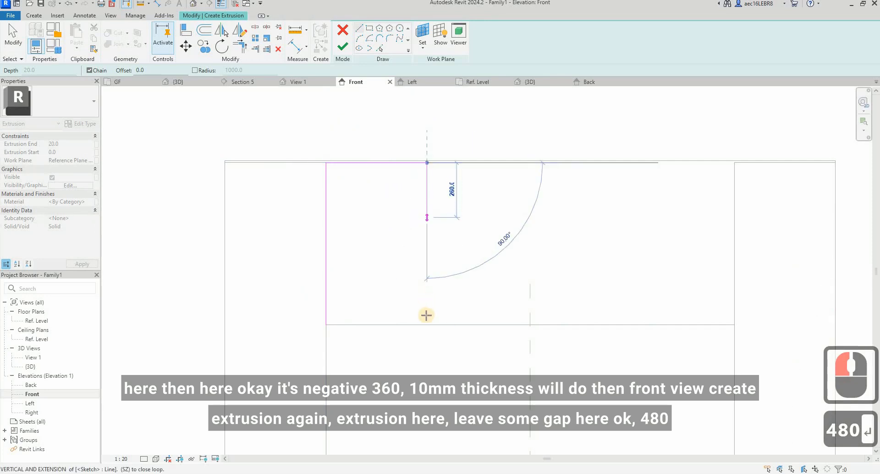
left_click(328, 325)
left_click(328, 324)
key("Escape")
key("Escape")
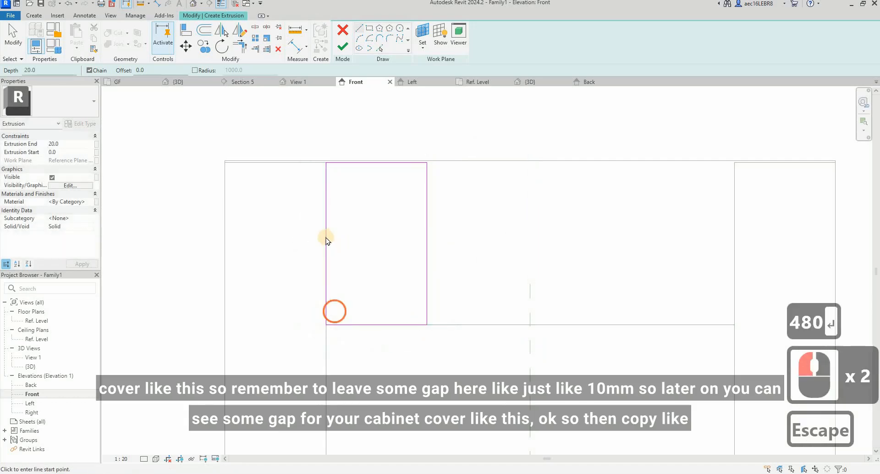
Step: Move the cover rectangle's left edge 10 mm inward to leave a gap beside the side panel
left_click(326, 237)
left_click(186, 46)
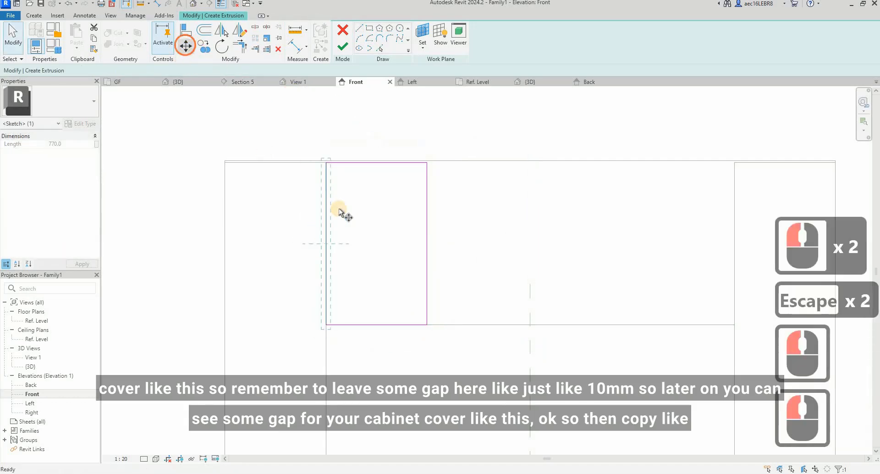
left_click(331, 206)
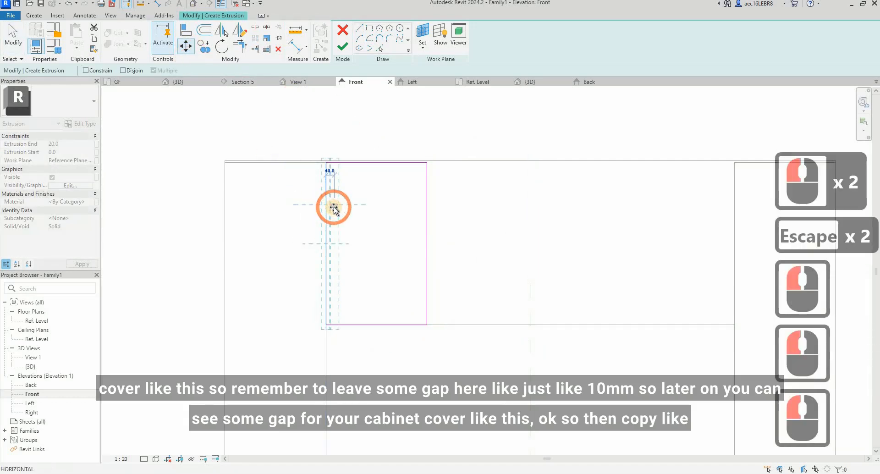
type("10")
key("Return")
key("Escape")
key("Escape")
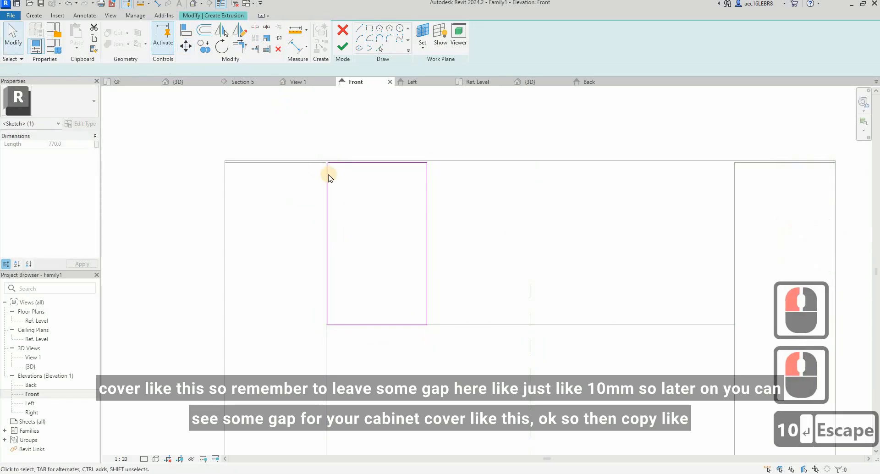
Step: Select the cover rectangle's four lines, check the upper doors in the browser's living room panorama, and return to Revit
mouse_move(306, 133)
left_mouse_down()
mouse_move(417, 334)
mouse_move(448, 354)
mouse_move(431, 452)
left_mouse_up()
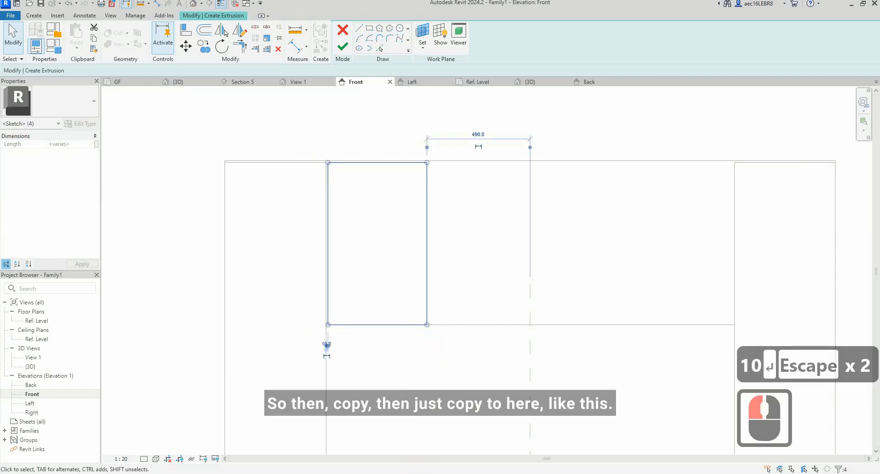
left_click(547, 441)
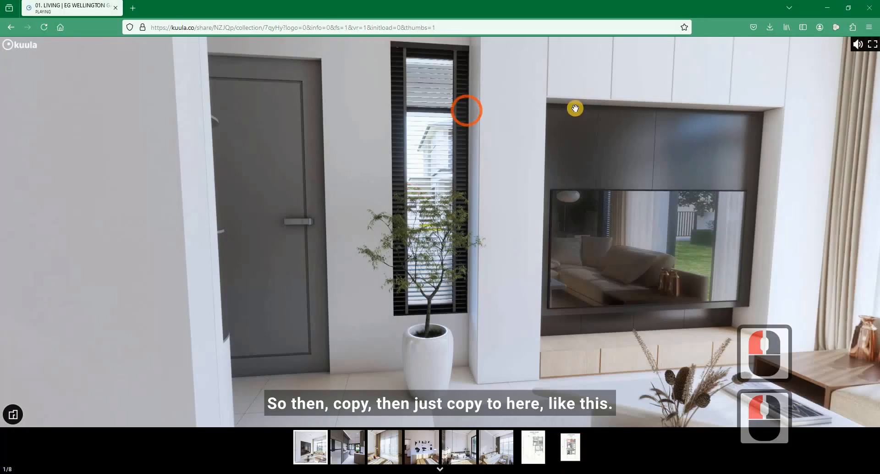
left_click_drag(538, 84, 518, 167)
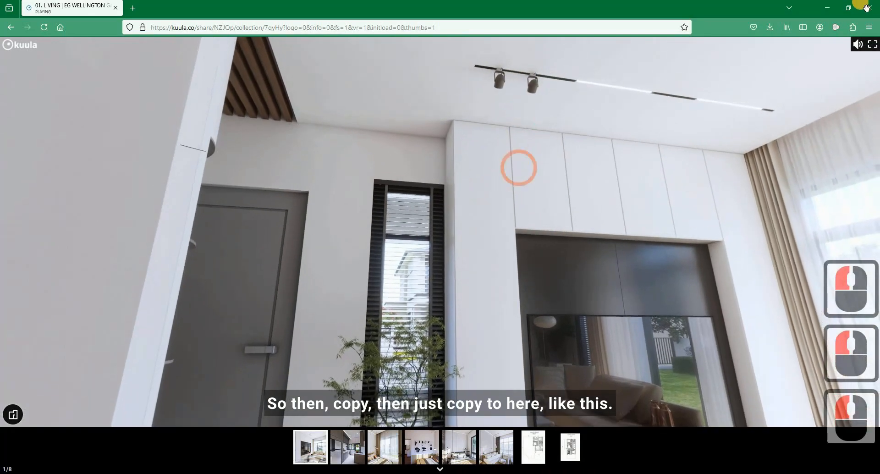
left_click(833, 5)
left_click(334, 236)
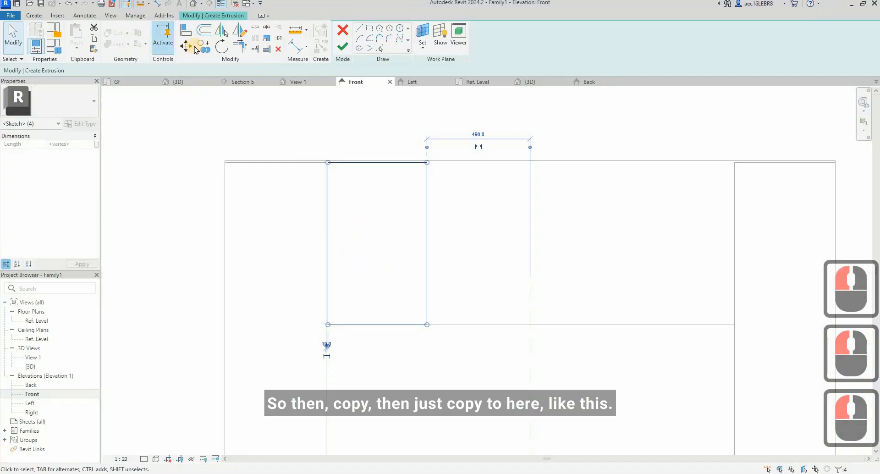
Step: Copy the selected rectangle three times side by side across the upper cabinet, keeping a 10 mm gap between covers
left_click(201, 46)
left_click(323, 165)
scroll(325, 164, "up", 3)
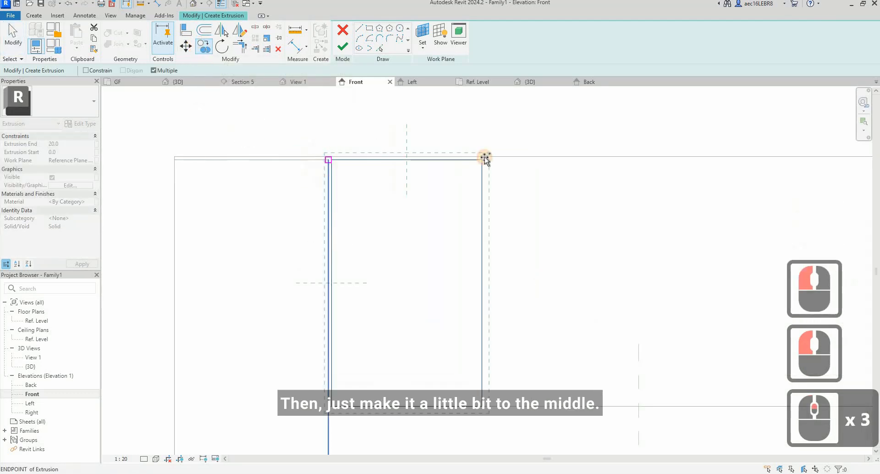
left_click(484, 158)
left_click(636, 157)
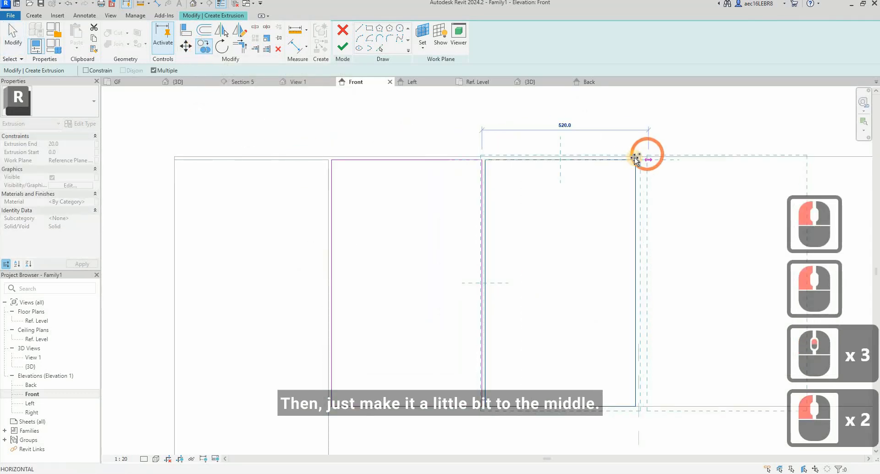
left_click(718, 172)
middle_click_drag(717, 171, 335, 188)
left_click(407, 178)
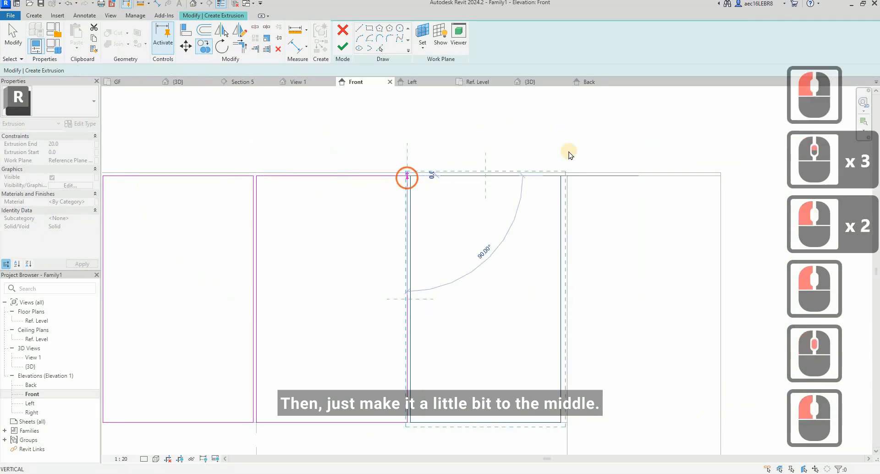
key("Escape")
key("Escape")
Step: Move all four cover rectangles together so the middle gap is centred on the vertical reference plane
scroll(568, 156, "down", 4)
mouse_move(197, 139)
left_mouse_down()
mouse_move(513, 310)
mouse_move(578, 325)
left_mouse_up()
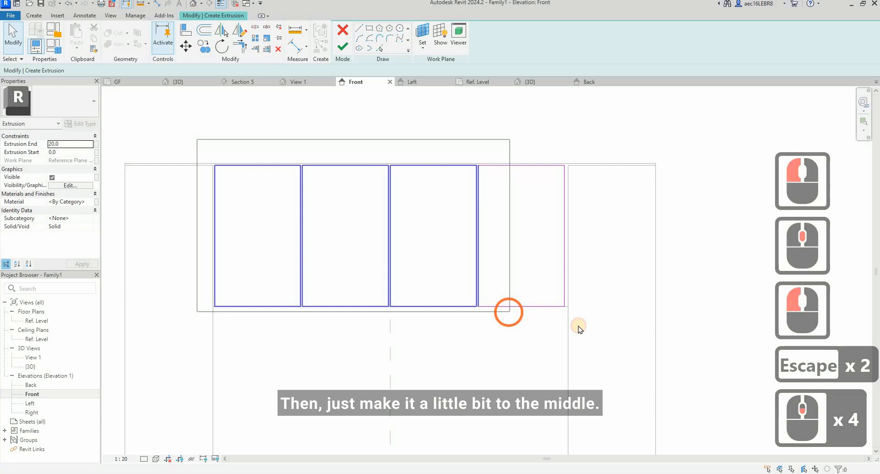
left_click(193, 47)
left_click(380, 168)
scroll(381, 169, "up", 3)
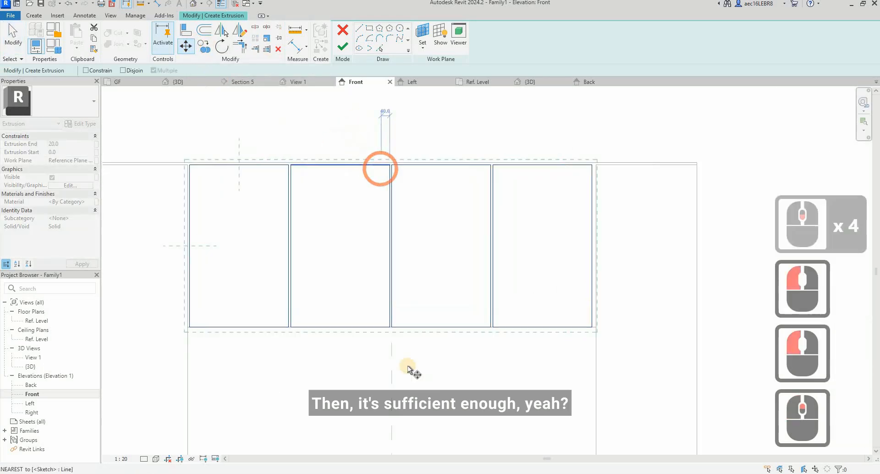
scroll(384, 402, "up", 8)
scroll(400, 350, "up", 3)
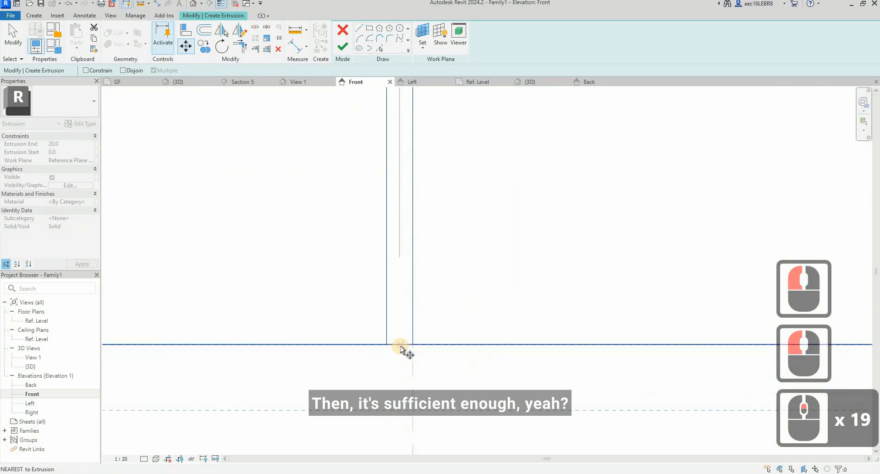
left_click(407, 346)
left_click(364, 379)
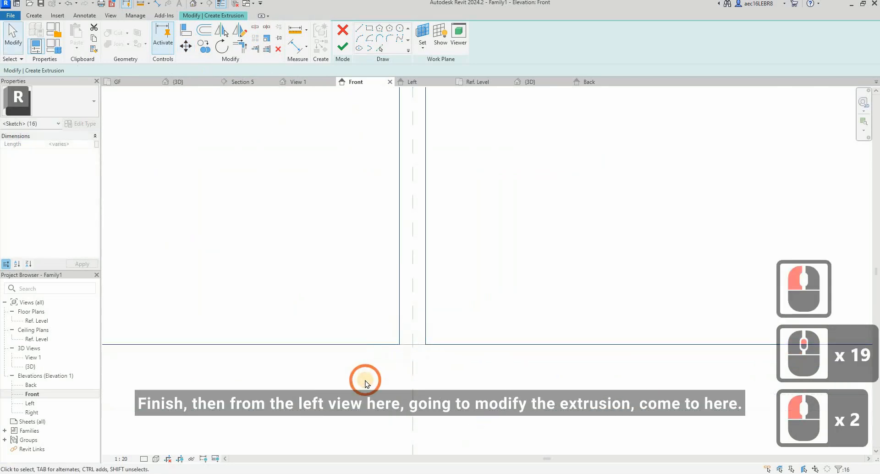
scroll(370, 374, "down", 13)
key("Escape")
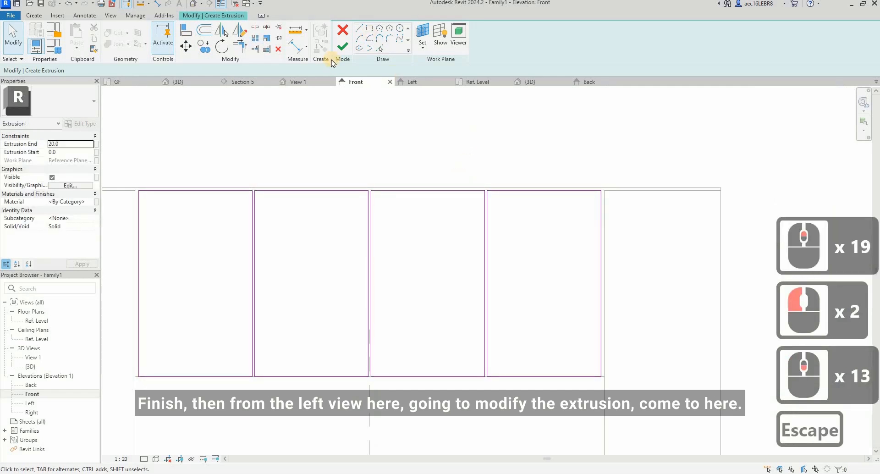
Step: Finish the upper covers' extrusion sketch and open the Left elevation
scroll(379, 181, "down", 8)
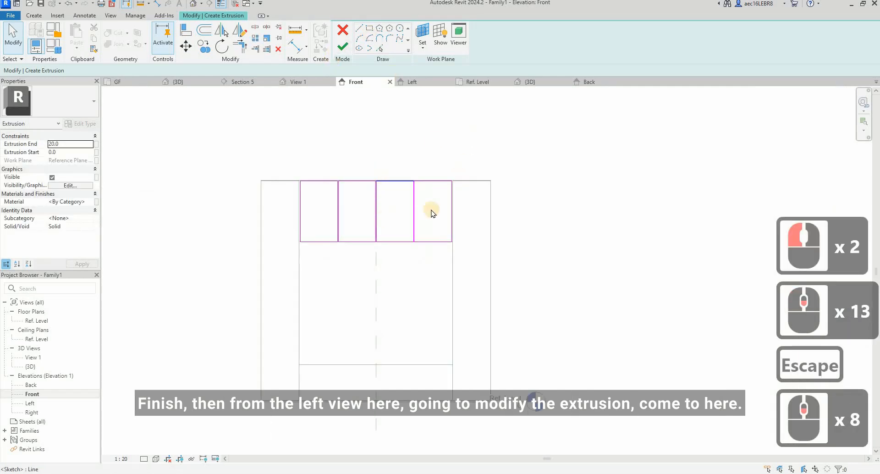
left_click(341, 48)
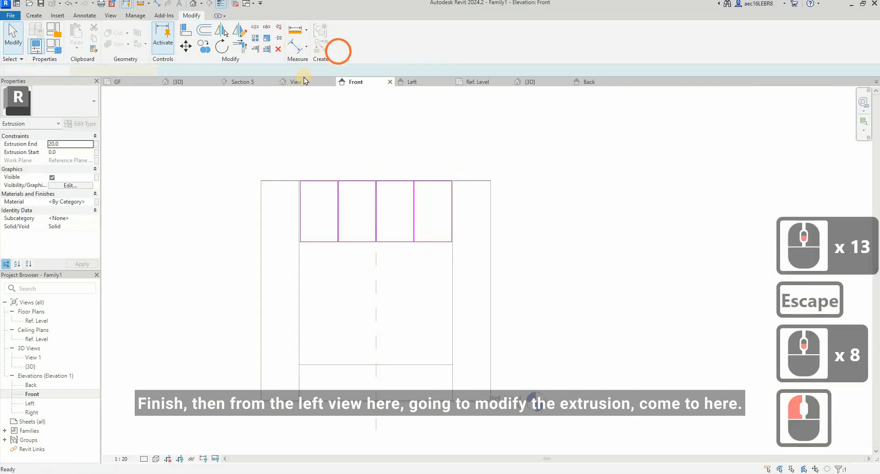
double_click(31, 403)
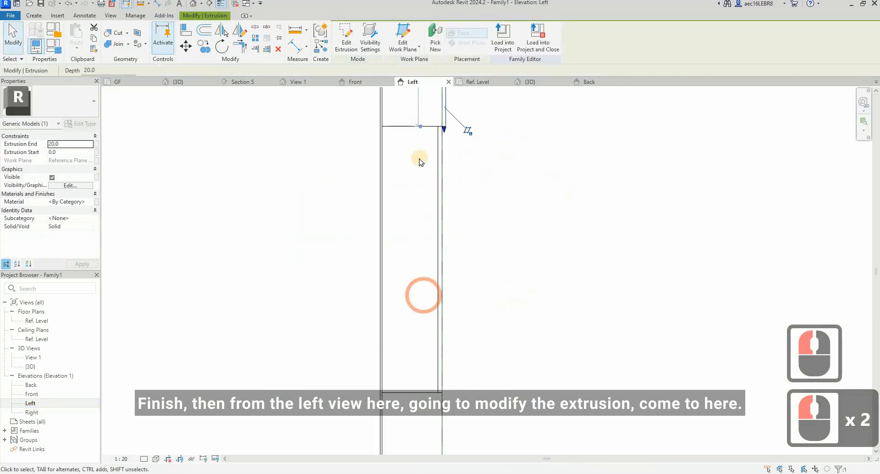
Step: In the Left elevation, move both faces of the upper door covers' extrusion to the cabinet front, spanning -360 to -350
scroll(445, 199, "down", 4)
scroll(445, 199, "up", 7)
left_click_drag(432, 198, 372, 199)
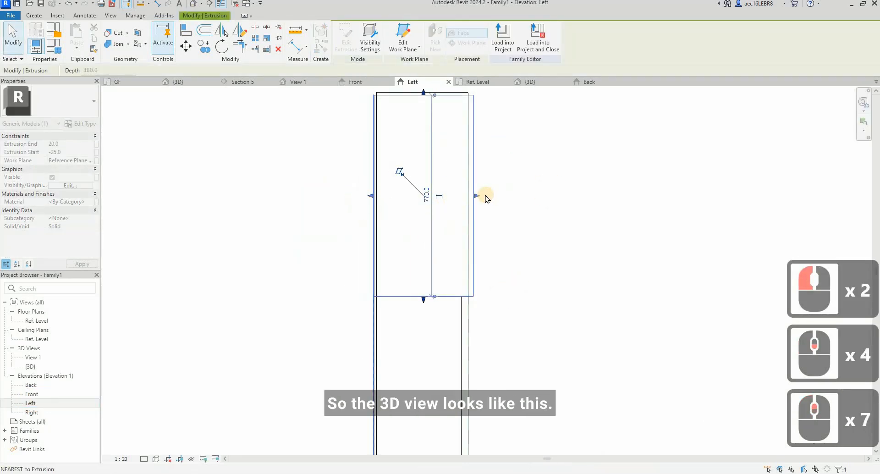
left_click(379, 202)
left_click(278, 216)
key("Escape")
Step: Open the default 3D view and orbit the cabinet to inspect the upper door covers from the front
left_click(191, 15)
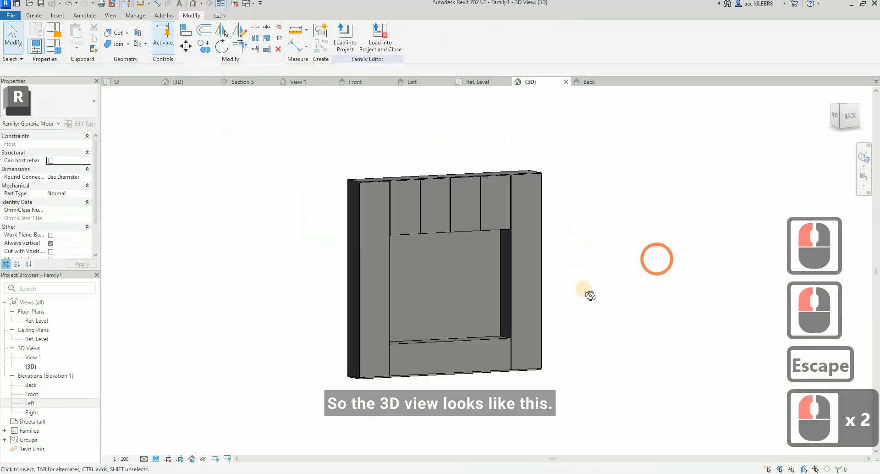
middle_click_drag(585, 291, 456, 367, "shift")
scroll(433, 371, "up", 4)
middle_click_drag(284, 363, 379, 356, "shift")
scroll(364, 233, "down", 3)
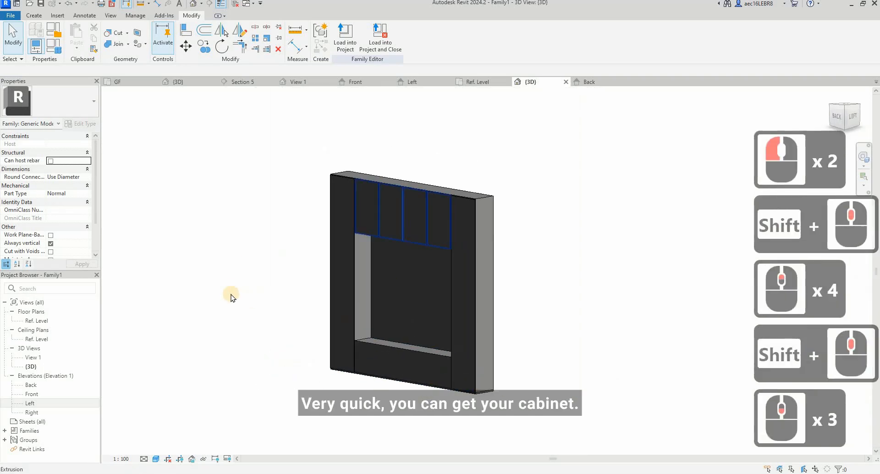
Step: In the Front elevation, copy the upper door covers' extrusion straight down onto the cabinet's lower base
double_click(32, 395)
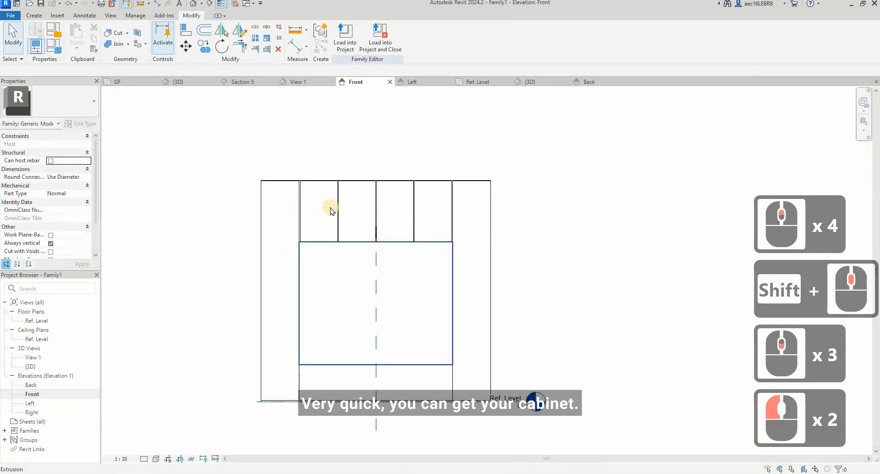
left_click(465, 176)
left_click(202, 52)
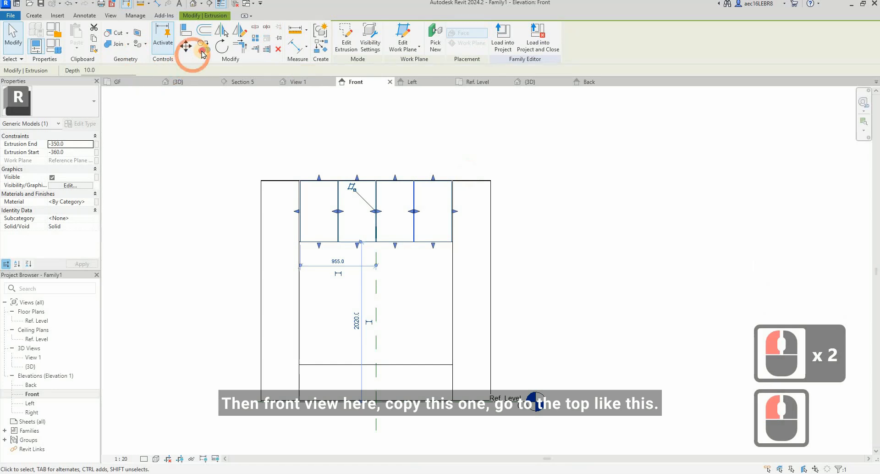
left_click(338, 250)
left_click(312, 359)
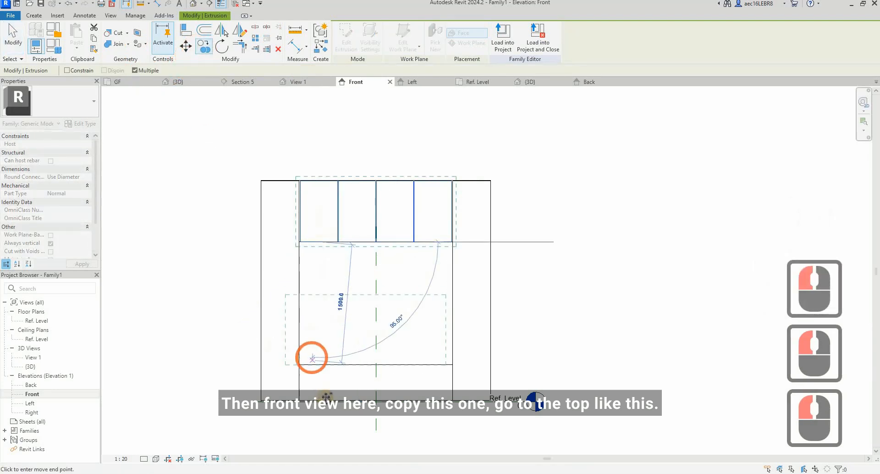
left_click(339, 391)
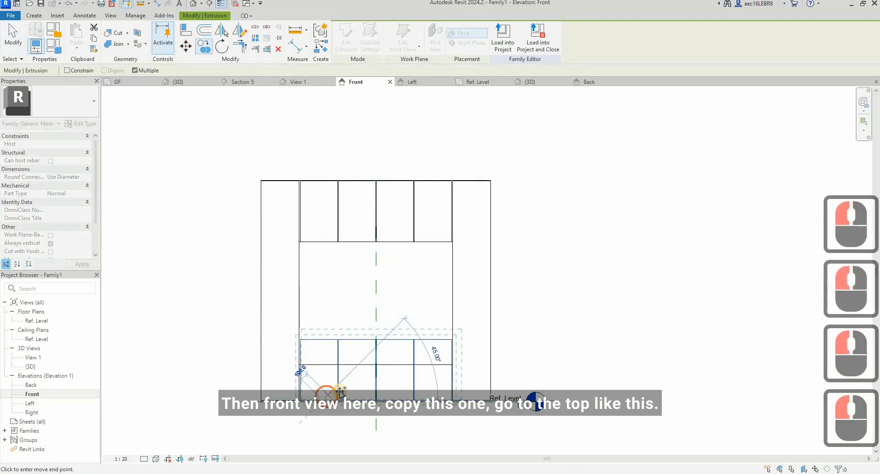
scroll(372, 318, "up", 4)
key("Escape")
key("Escape")
Step: Shorten the four copied covers by lowering each top edge to the bottom edge of the cabinet opening
left_click(369, 327)
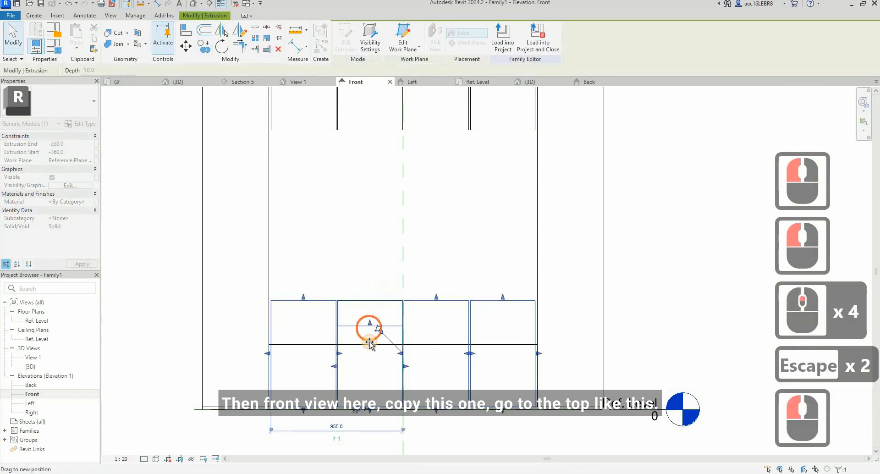
left_click_drag(369, 342, 369, 343)
left_click_drag(305, 300, 306, 347)
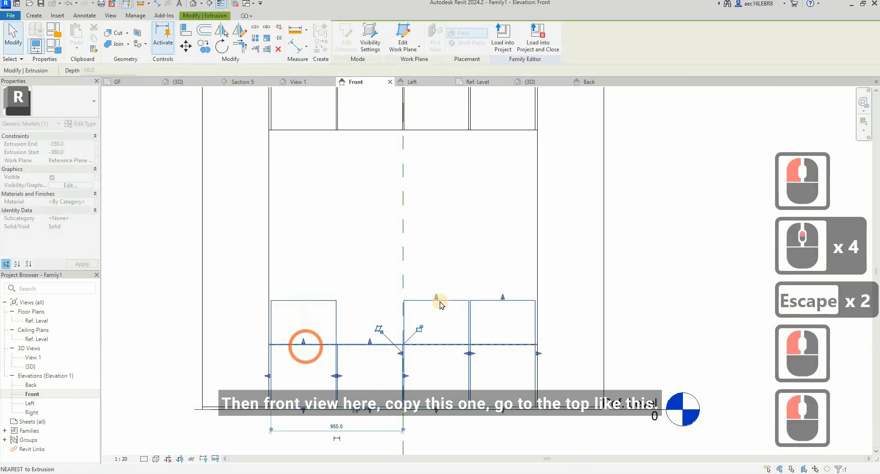
left_click_drag(436, 298, 437, 344)
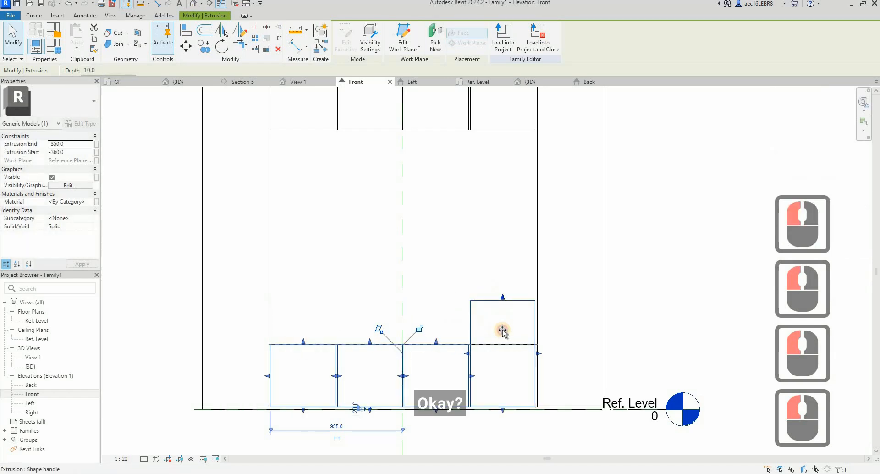
left_click_drag(503, 330, 500, 346)
key("Escape")
key("Escape")
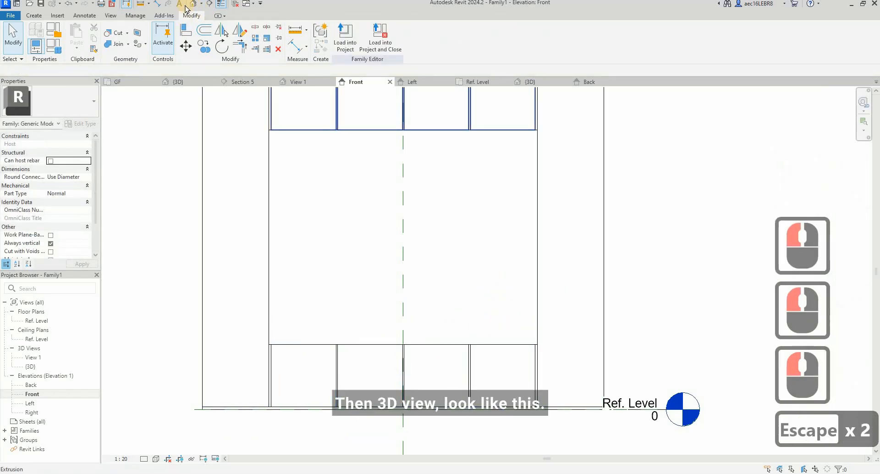
Step: In the 3D view, select the lower door covers together with the extrusion forming the opening's bottom ledge
left_click(192, 4)
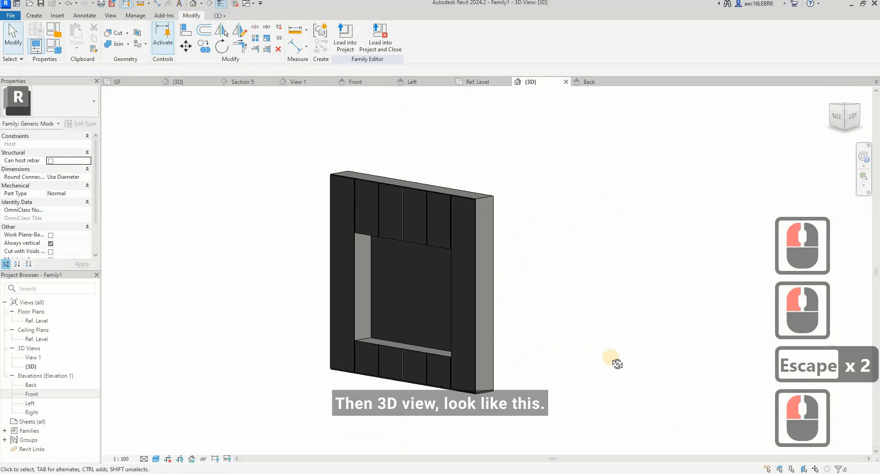
middle_click_drag(618, 364, 605, 356, "shift")
scroll(349, 332, "up", 4)
left_click(364, 310)
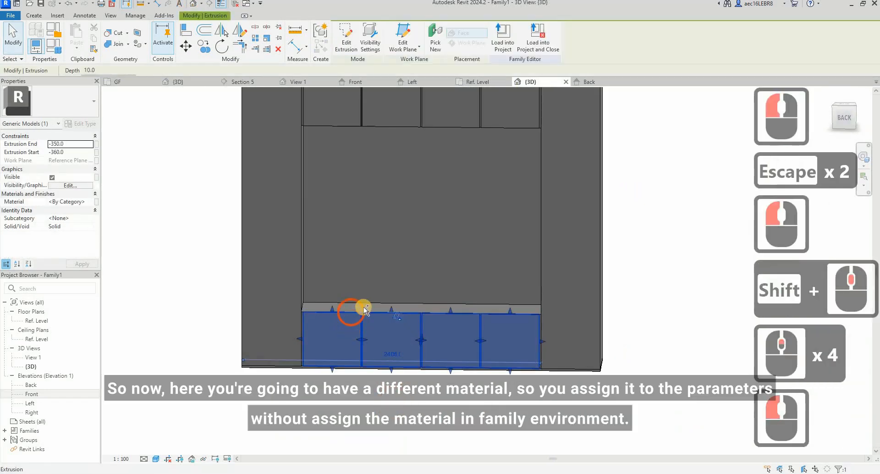
scroll(311, 304, "up", 7)
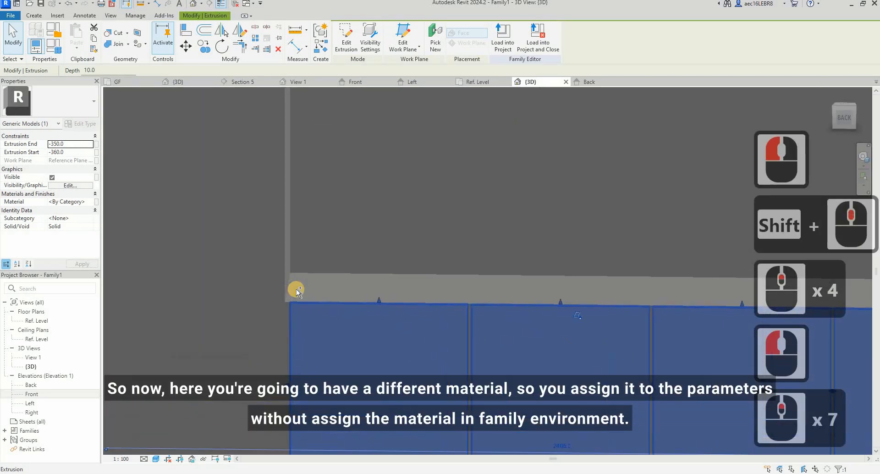
left_click(326, 326, "ctrl")
scroll(326, 327, "down", 10)
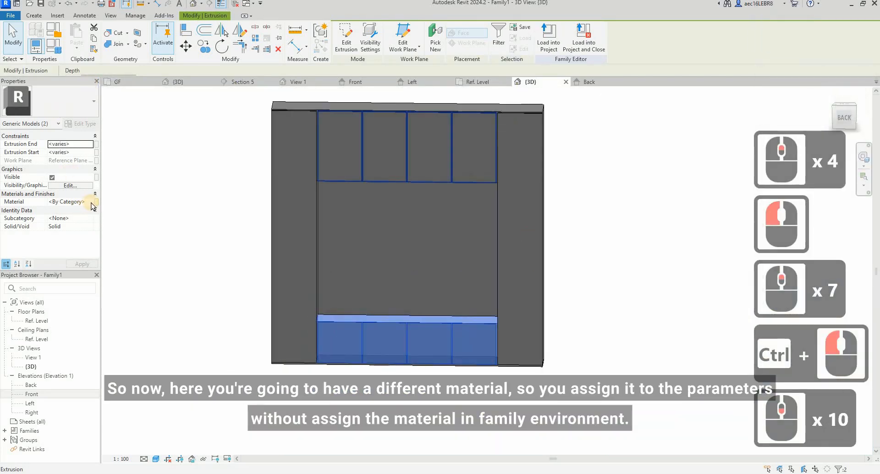
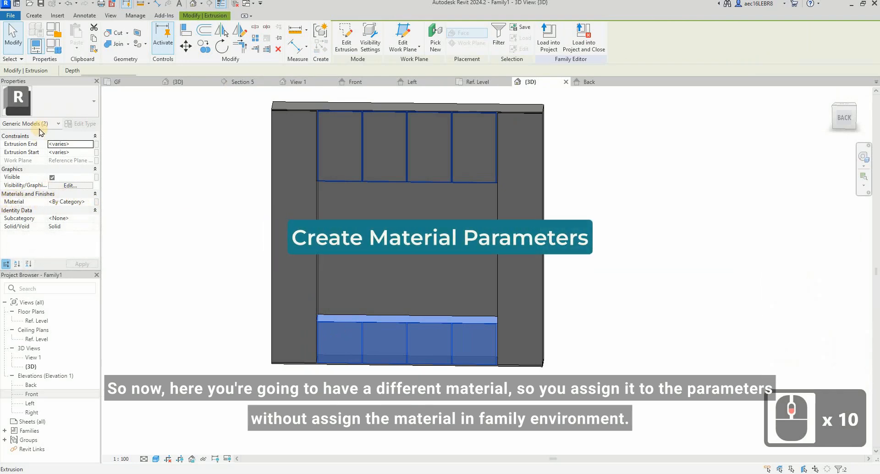
Step: Associate the material of the lower door covers and opening ledge with a new type parameter named Wood finish
left_click(96, 202)
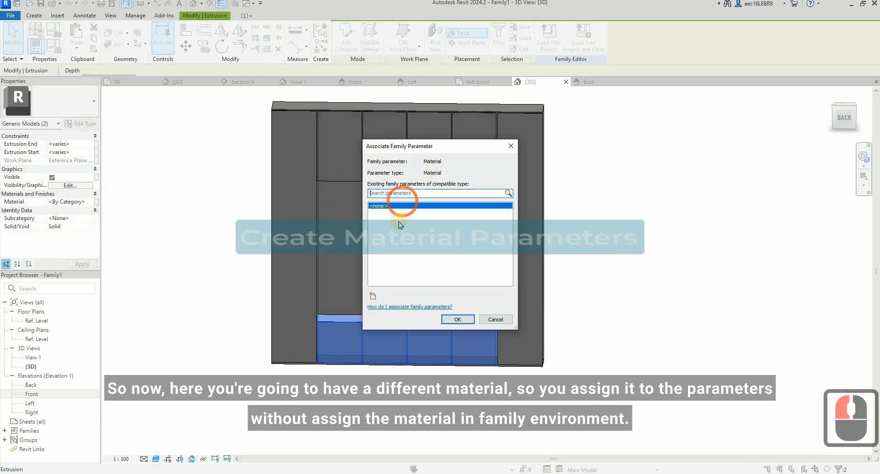
left_click(508, 292)
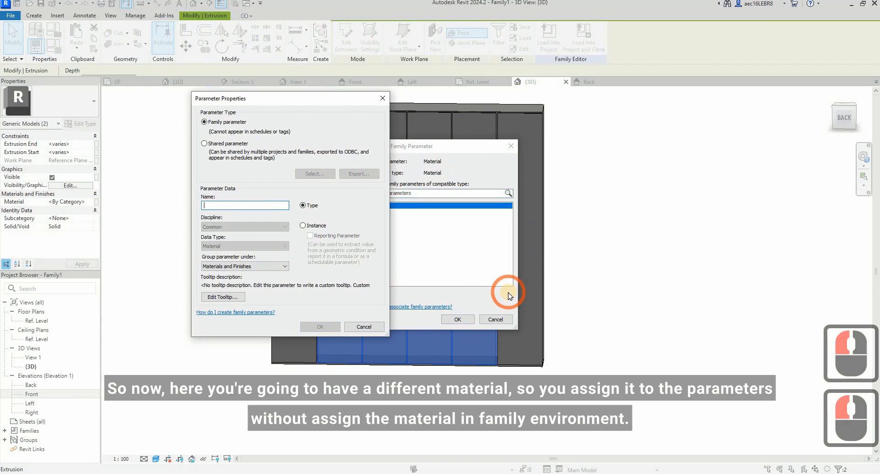
type("Wood")
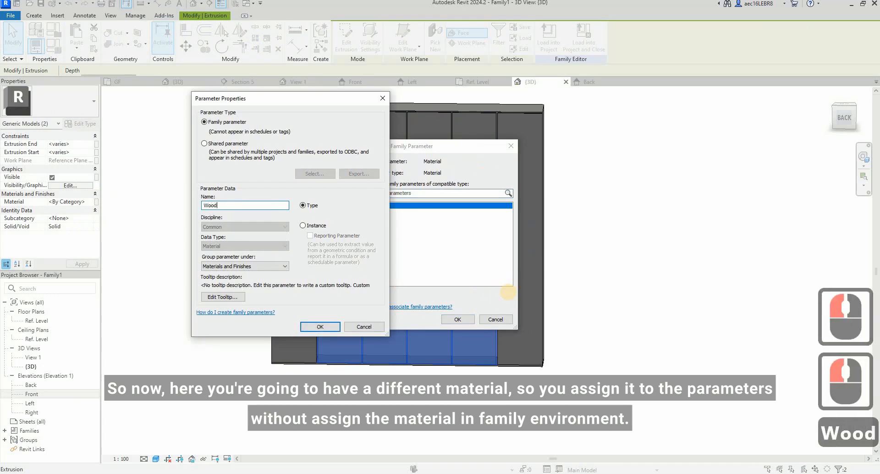
type(" finsh")
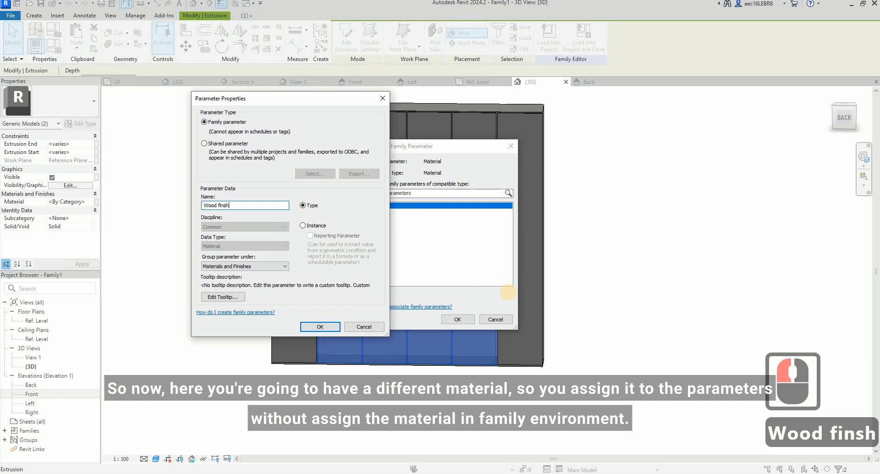
key("BackSpace")
key("BackSpace")
key("BackSpace")
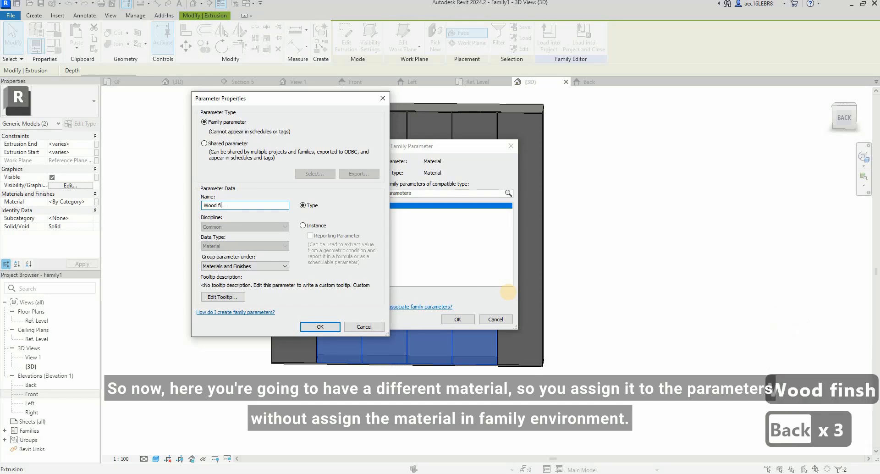
type("nish")
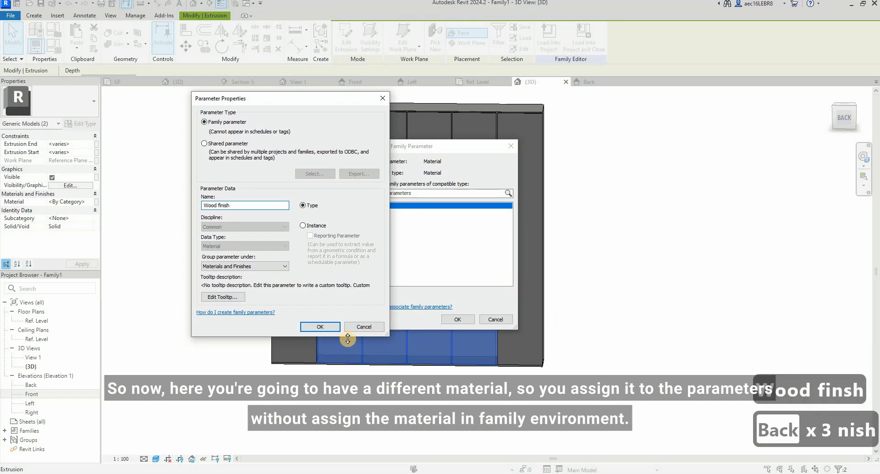
left_click(320, 327)
left_click(459, 319)
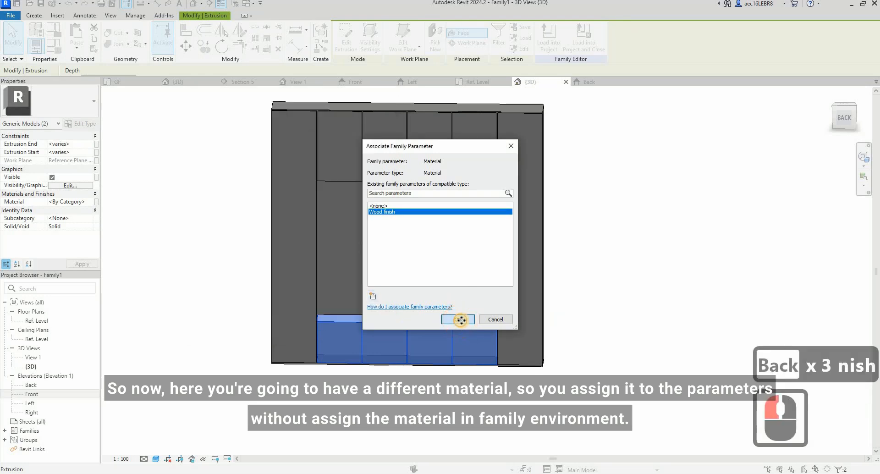
left_click(460, 320)
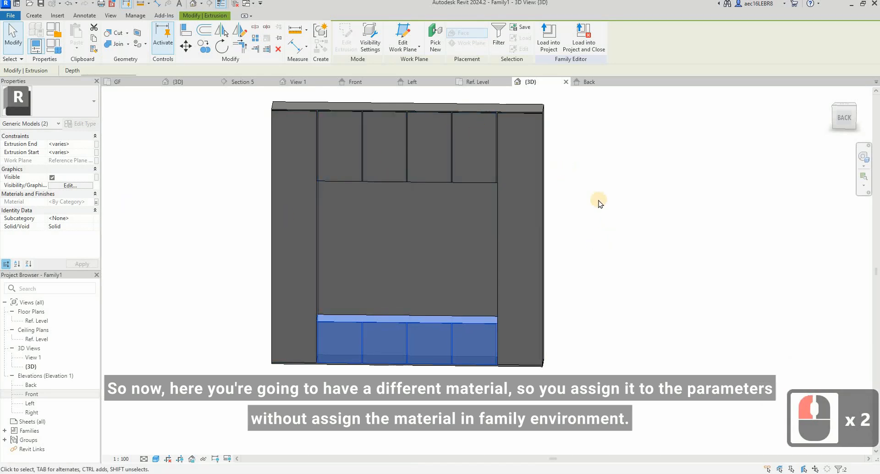
Step: Associate the material of the side covers, upper door covers, cabinet body and base with a new type parameter named White Laminated wood
left_click(540, 164)
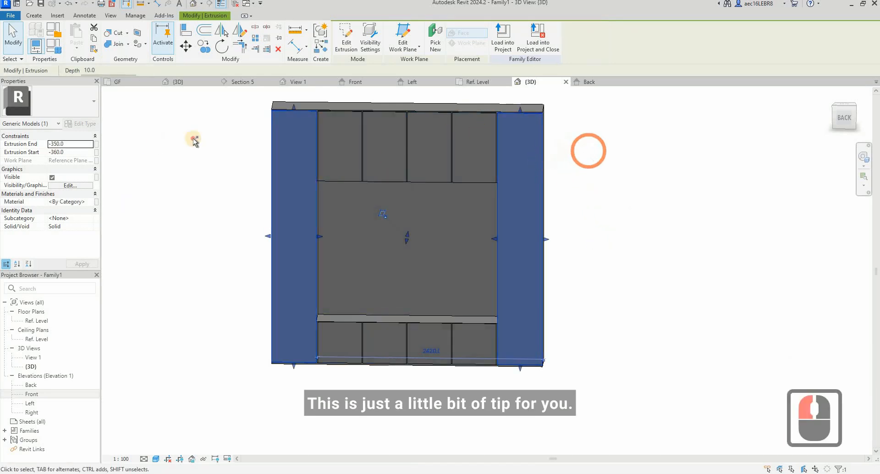
left_click_drag(589, 151, 156, 145)
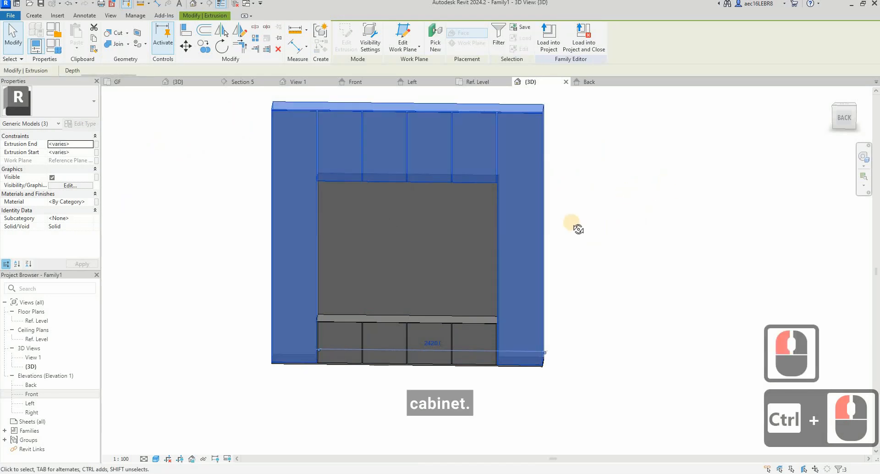
middle_click_drag(570, 222, 590, 202, "shift")
scroll(304, 363, "up", 7)
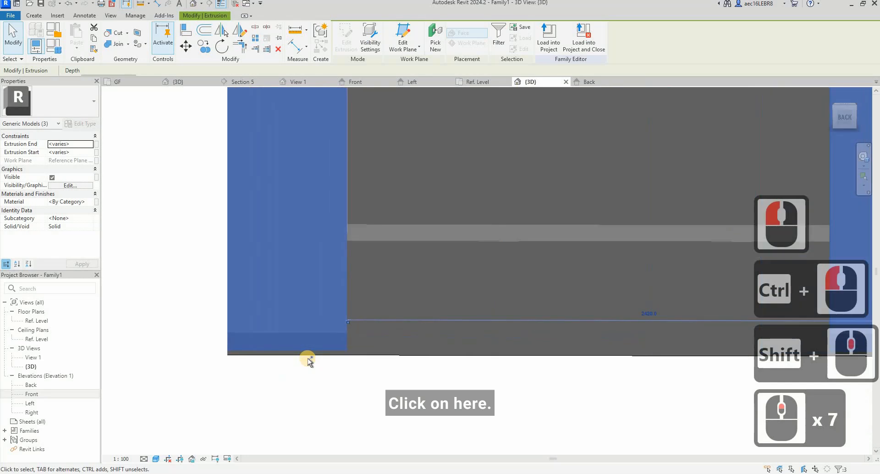
left_click(289, 358, "ctrl")
scroll(289, 358, "down", 5)
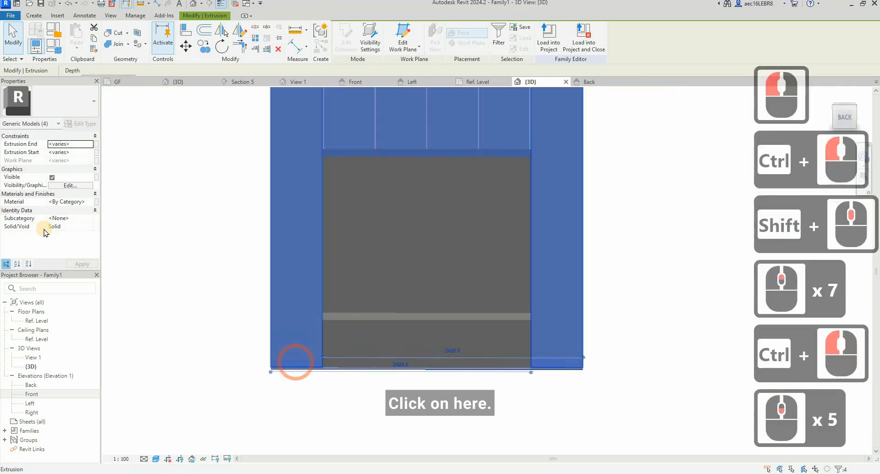
left_click(96, 202)
left_click(372, 296)
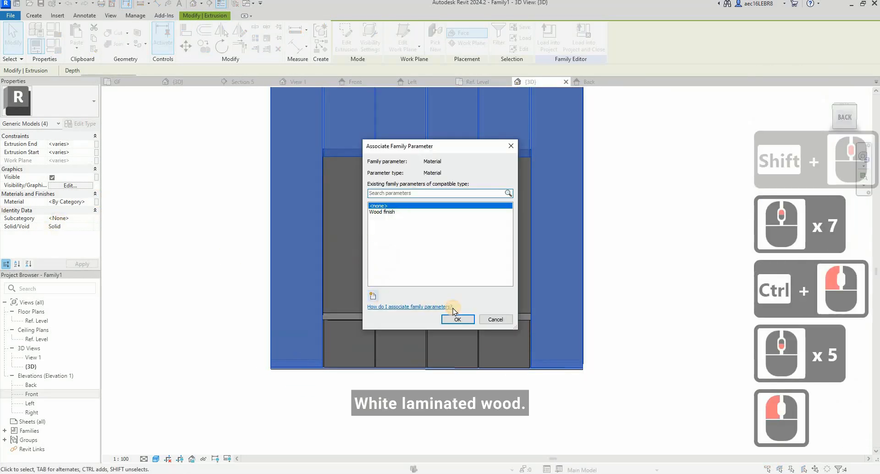
type("Whi")
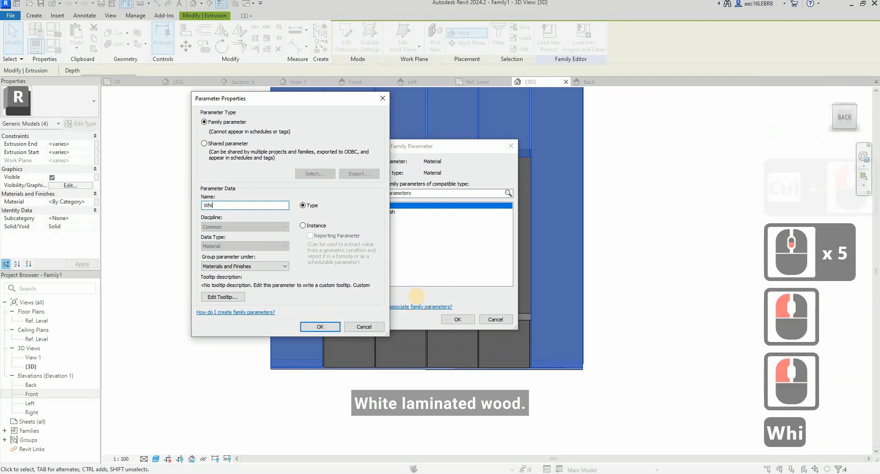
type("te Lami")
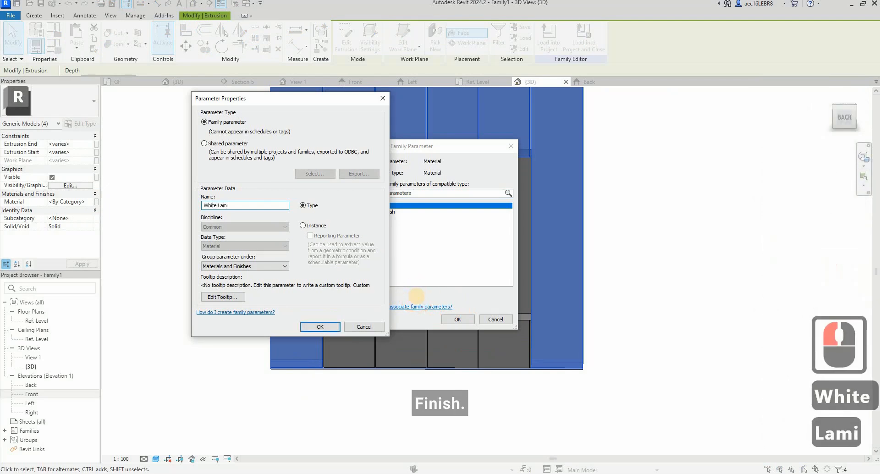
type("nated w")
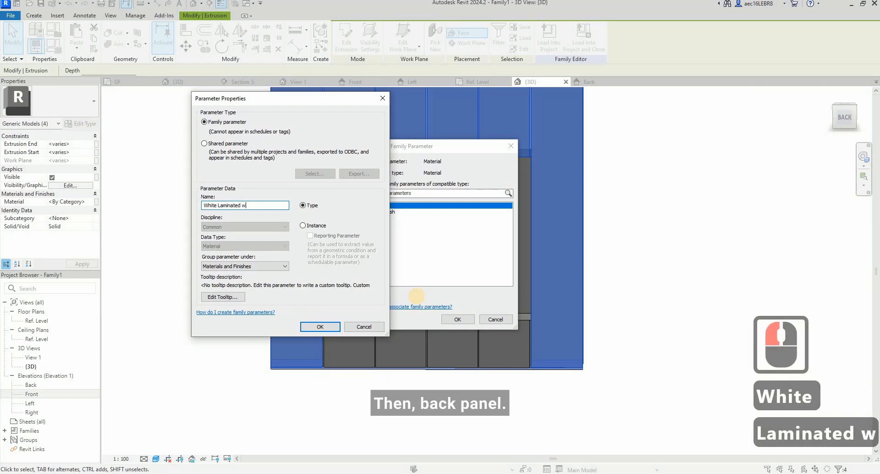
type("ood")
left_click(338, 329)
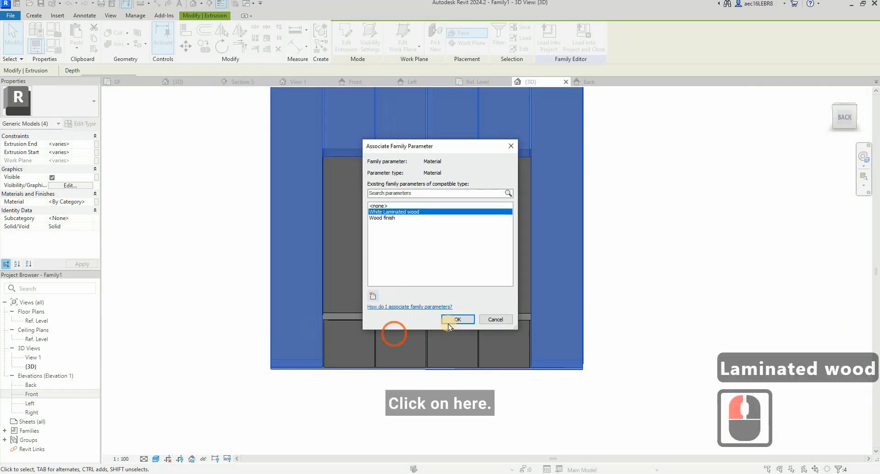
left_click(448, 324)
Step: Associate the material of the panel at the back of the cabinet opening with a new type parameter named Back panel
left_click(458, 302)
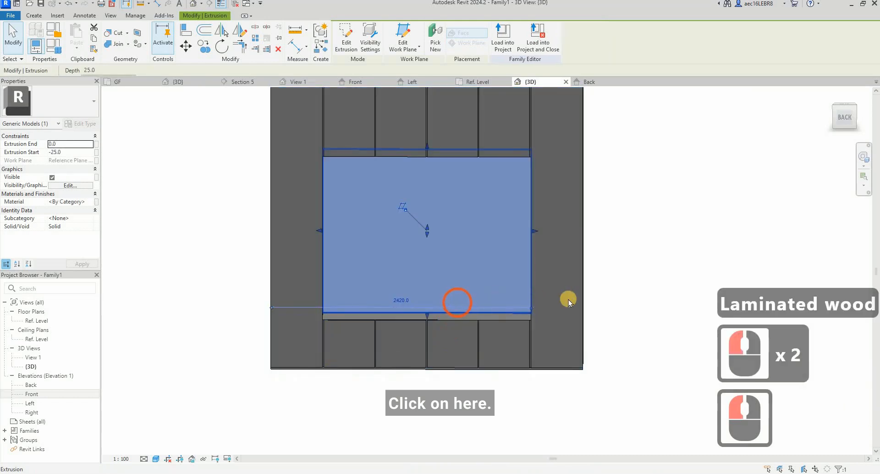
middle_click_drag(569, 301, 512, 311, "shift")
left_click(97, 204)
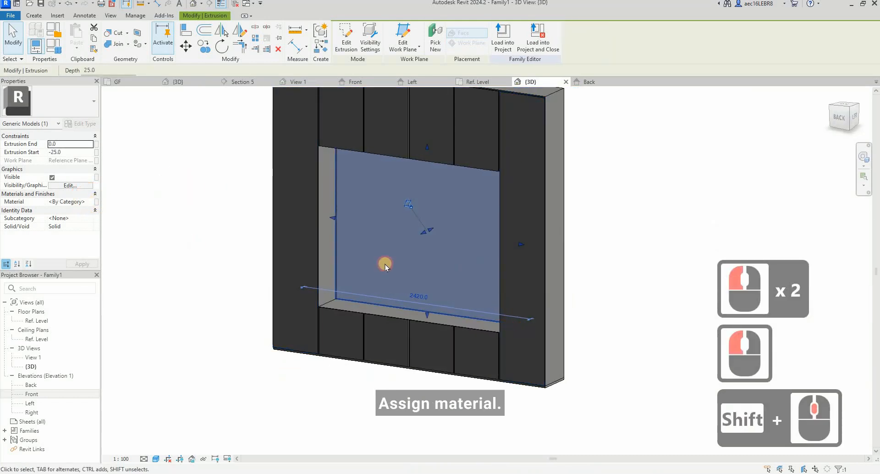
left_click(423, 323)
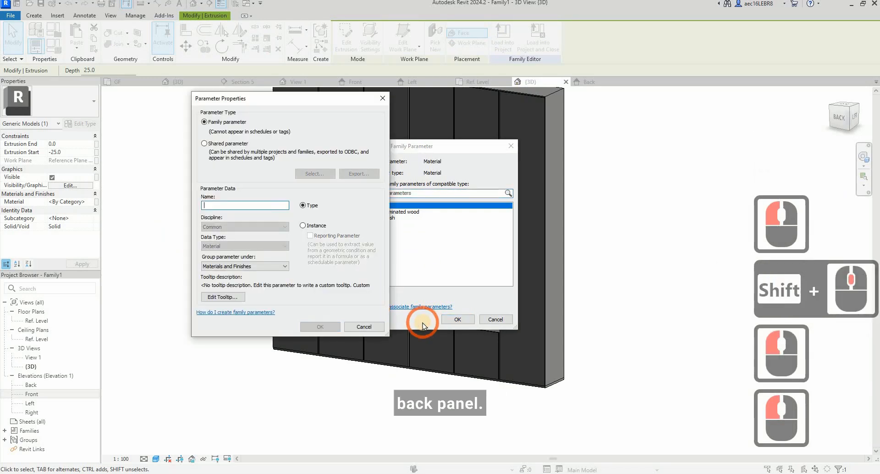
type("Back")
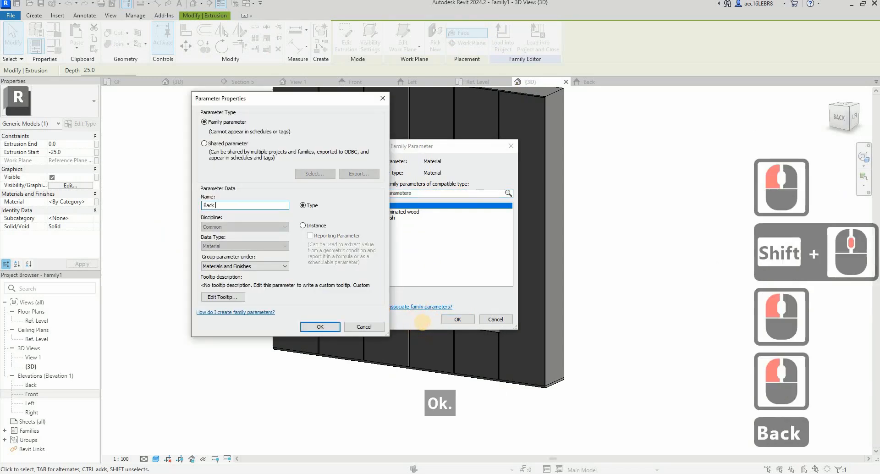
type(" panel")
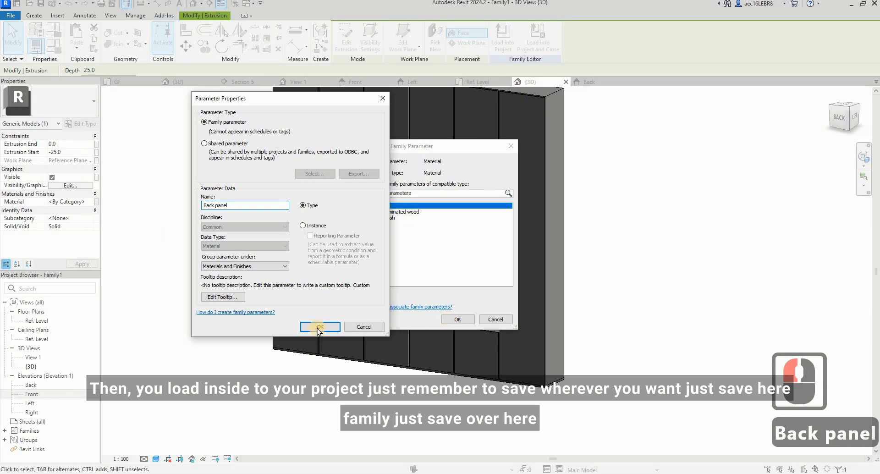
key("Return")
left_click(458, 321)
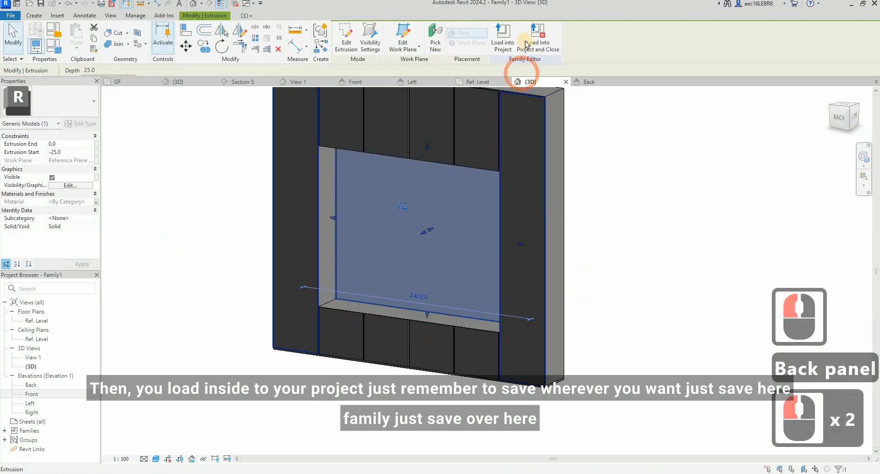
left_click(526, 44)
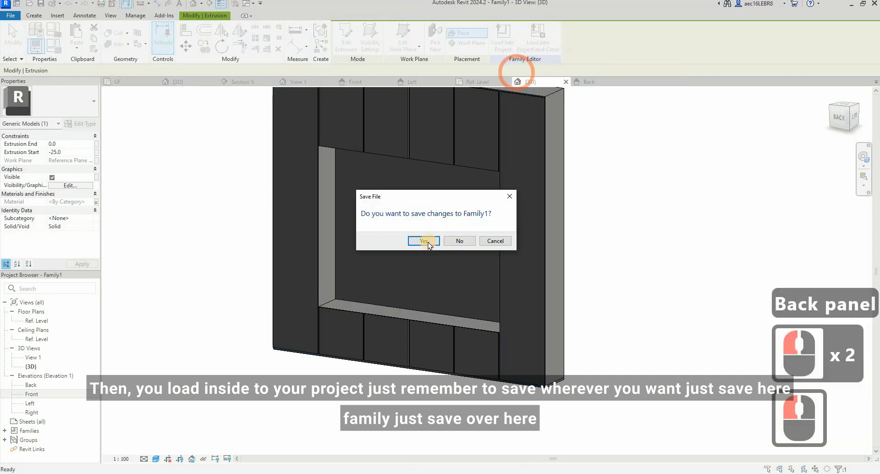
left_click(427, 241)
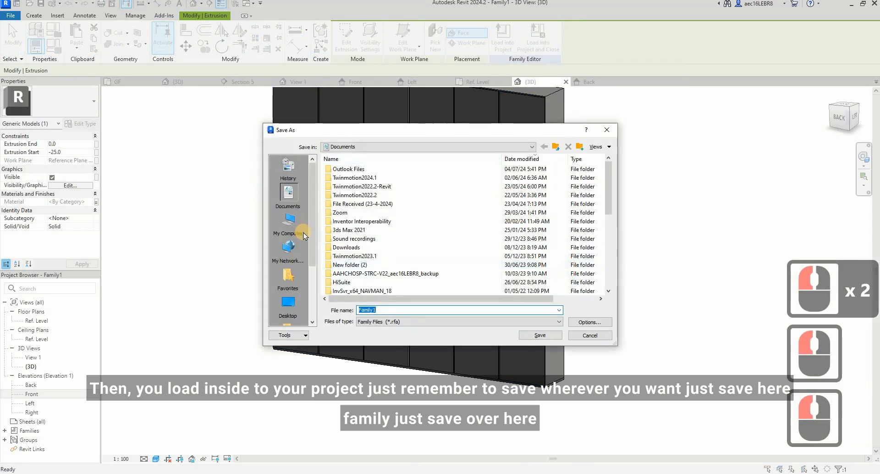
left_click(289, 303)
left_click(606, 131)
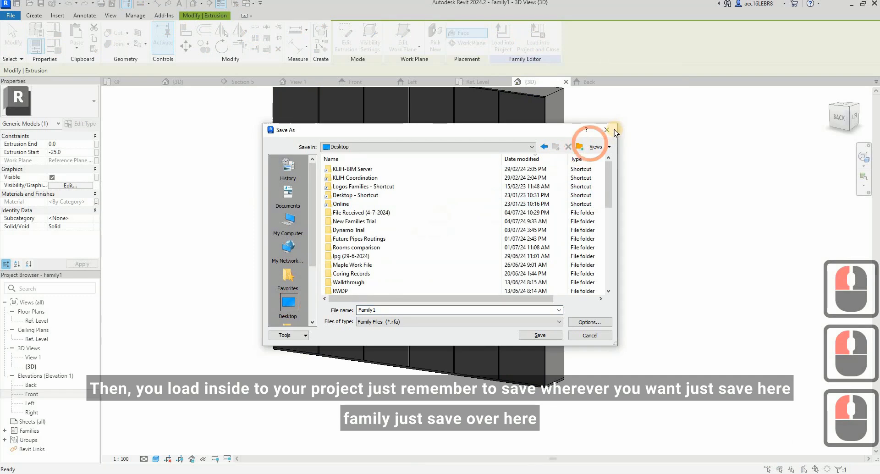
left_click(535, 36)
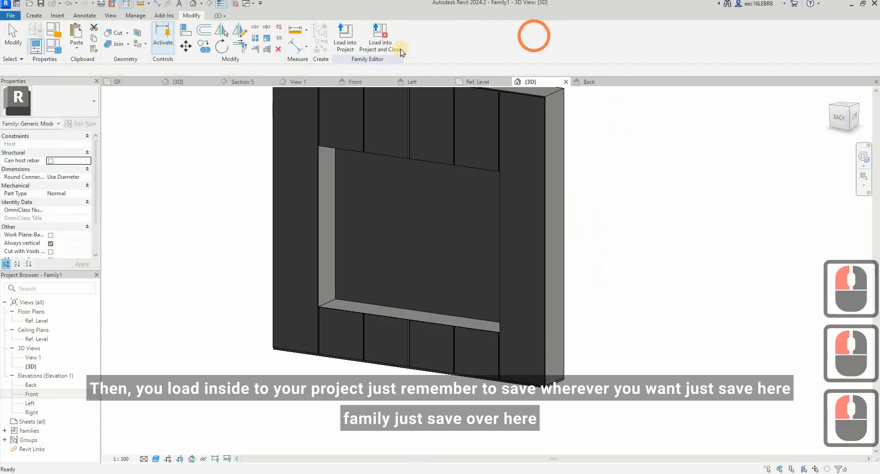
Step: Save the family under the file name TV Console in the Eco Wellington folder
left_click(8, 18)
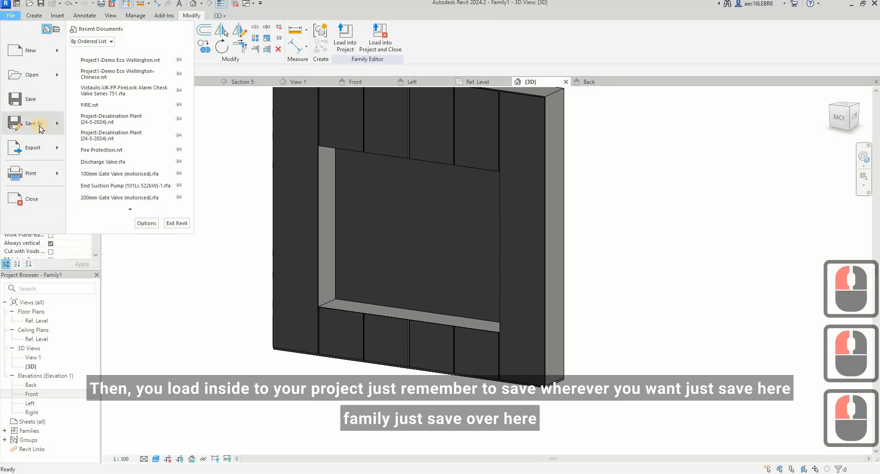
mouse_move(40, 129)
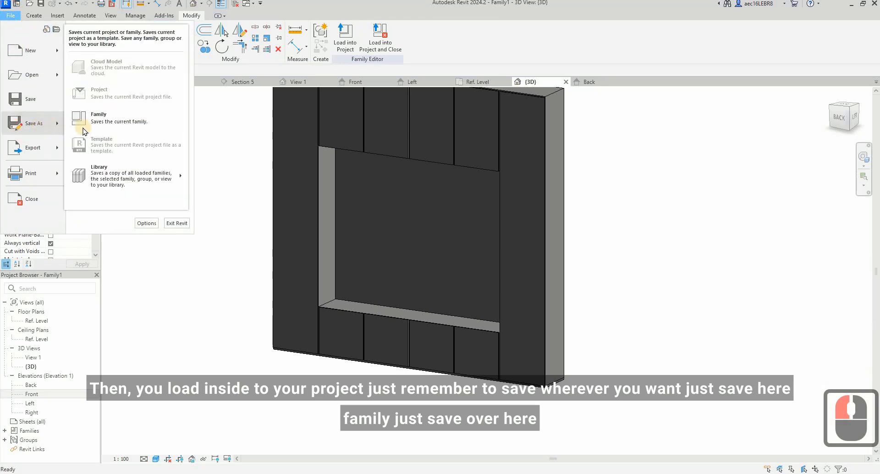
left_click(99, 118)
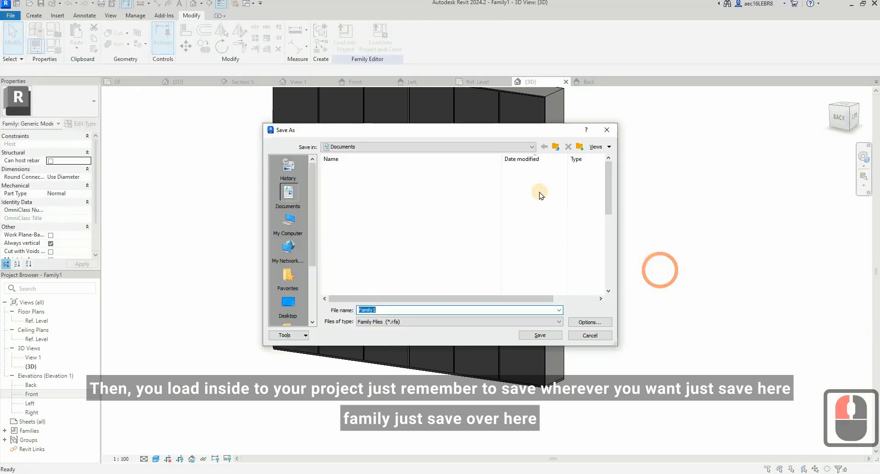
key("F9")
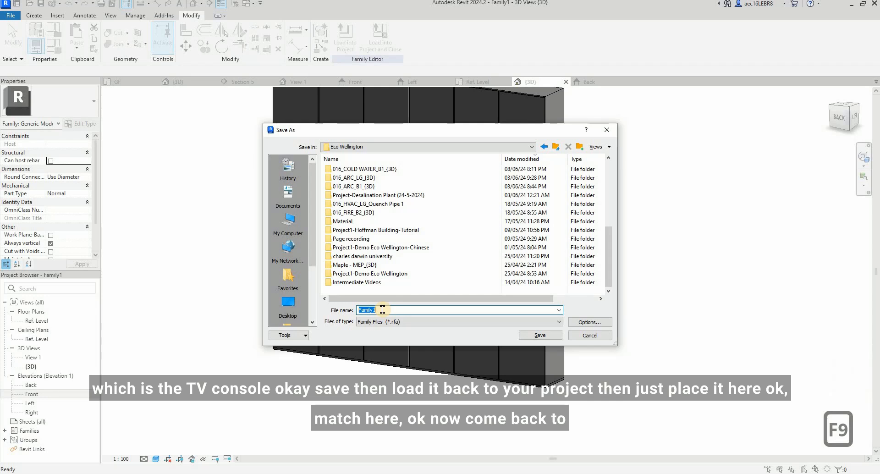
type("TV")
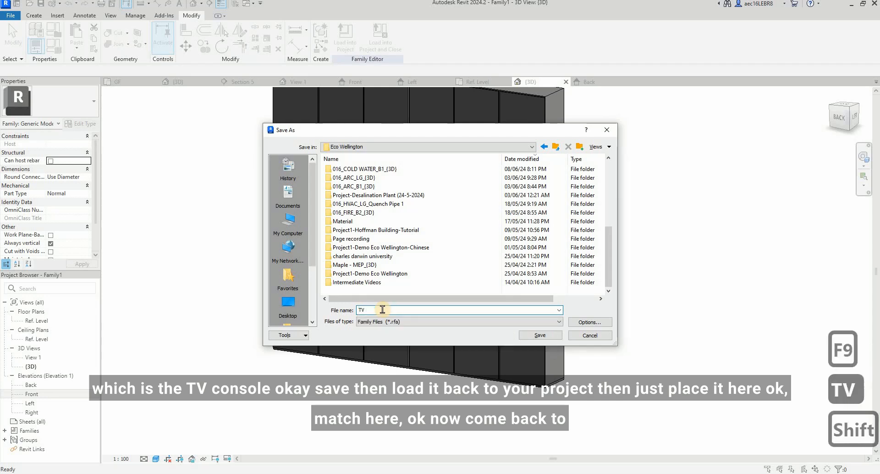
type(" Console")
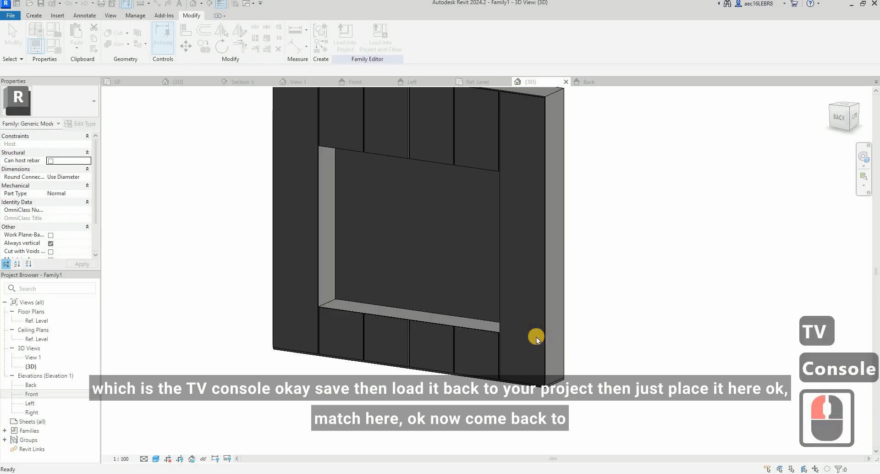
Step: Load the TV Console family into the project, closing the family, then place one instance below the LIVING label in the GF plan and select it
left_click(389, 38)
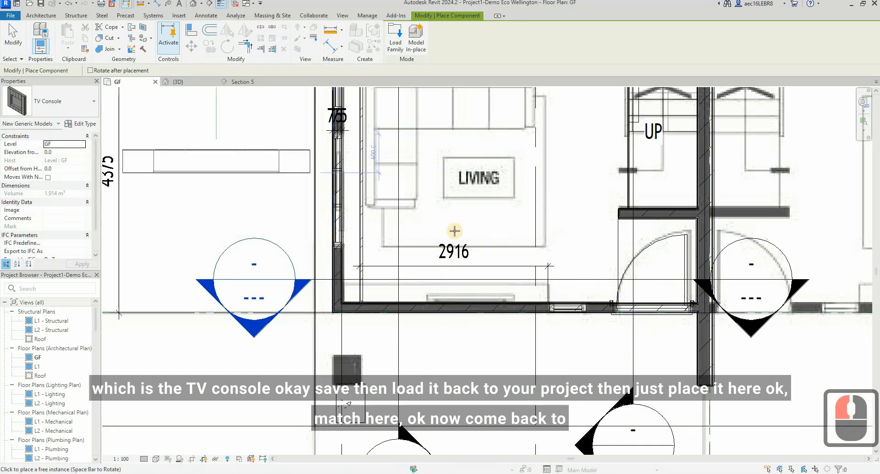
left_click(469, 236)
key("Escape")
key("Escape")
left_click(436, 243)
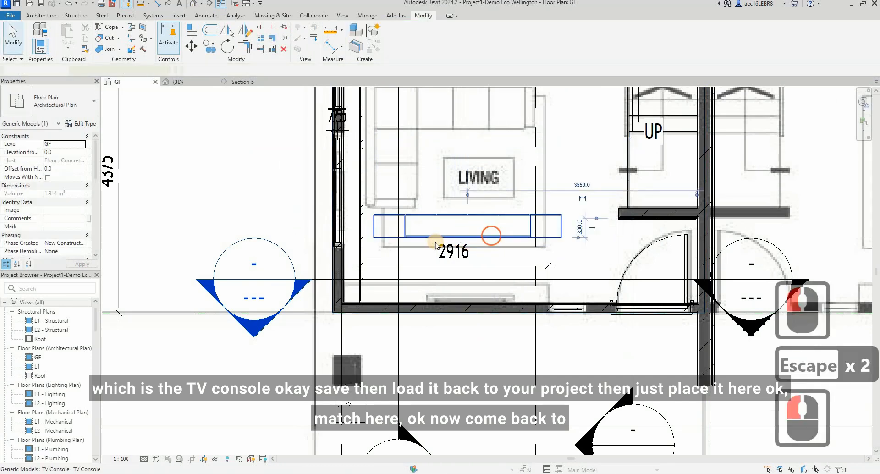
Step: Move the TV Console so its lower-left corner meets the inner end of the plaster ceiling board wall at the living room's bottom-left corner
scroll(438, 242, "up", 3)
left_click(334, 232)
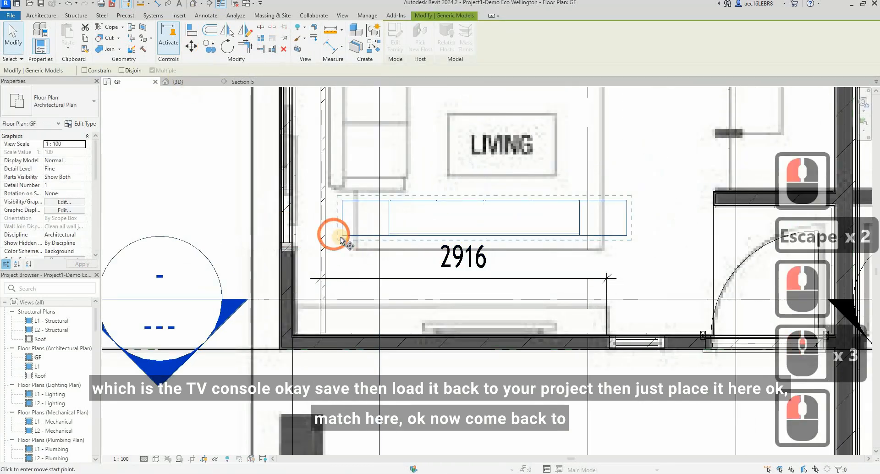
left_click(334, 338)
scroll(302, 341, "up", 4)
scroll(300, 343, "up", 4)
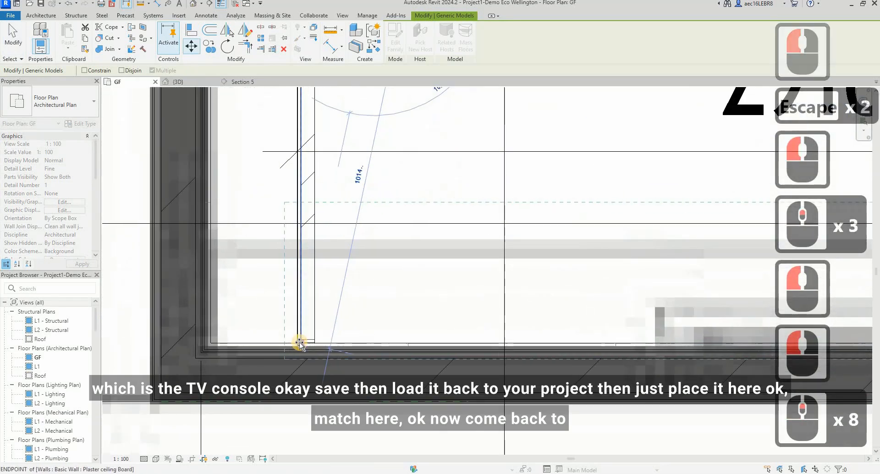
scroll(301, 346, "up", 7)
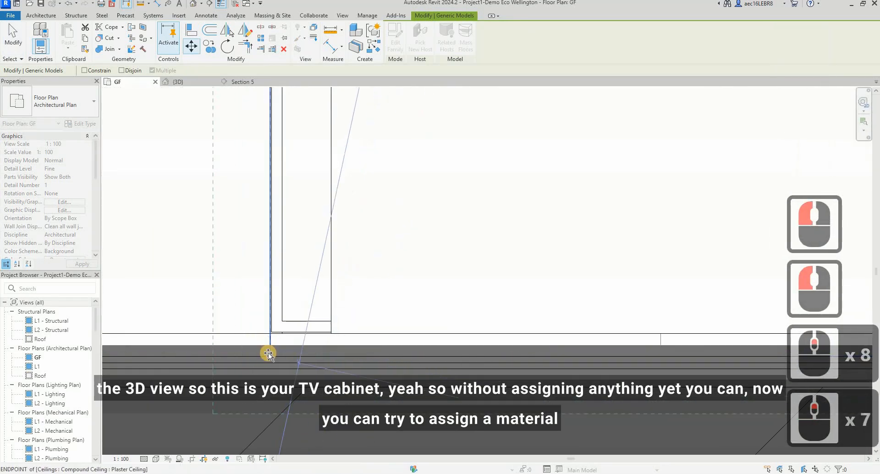
left_click(331, 321)
scroll(331, 316, "up", 11)
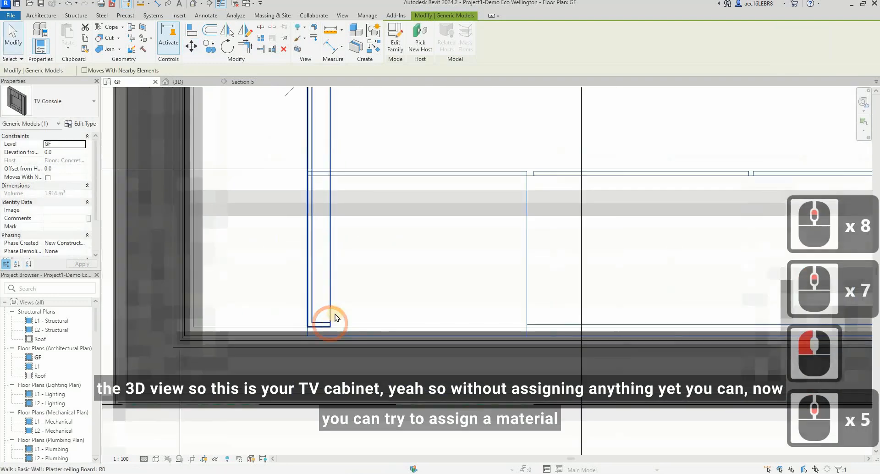
key("Escape")
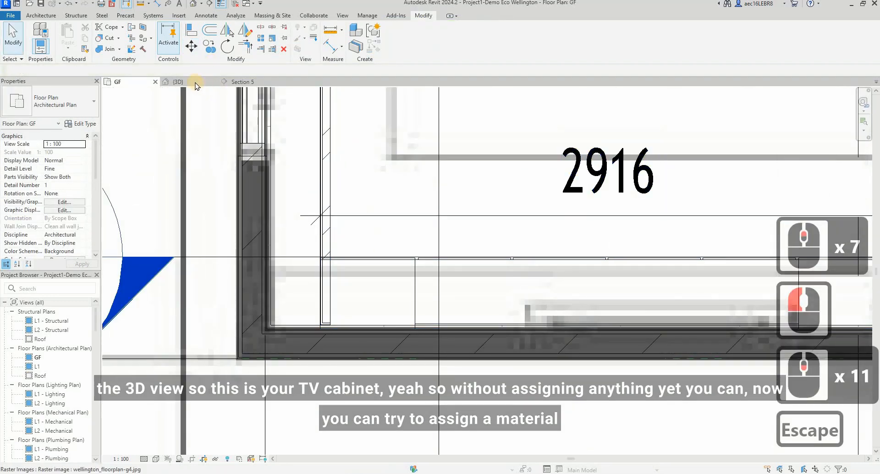
Step: Switch to the 3D view, bring the living room's TV cabinet into view and select it
left_click(192, 92)
key("Escape")
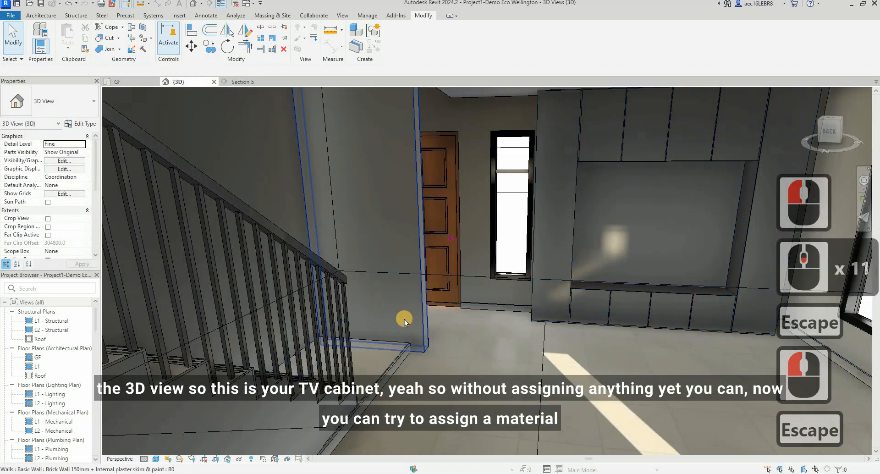
scroll(640, 307, "up", 3)
scroll(641, 307, "down", 2)
middle_click_drag(606, 334, 684, 271, "shift")
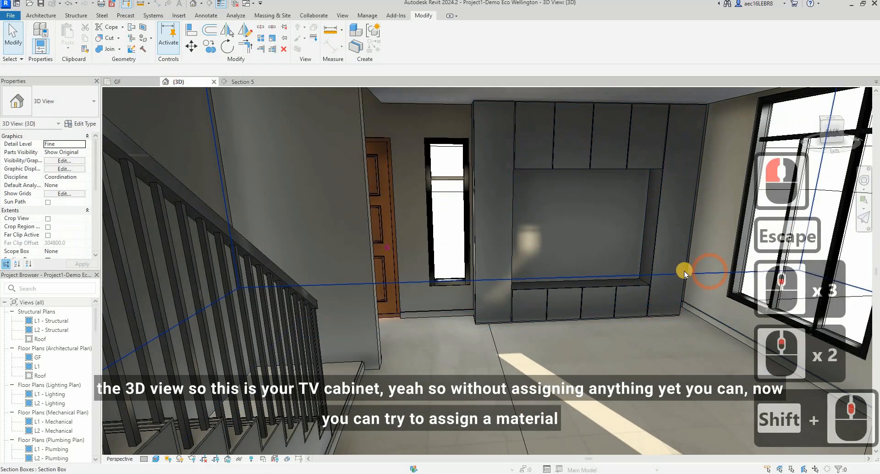
left_click(657, 264)
key("Escape")
scroll(653, 220, "up", 2)
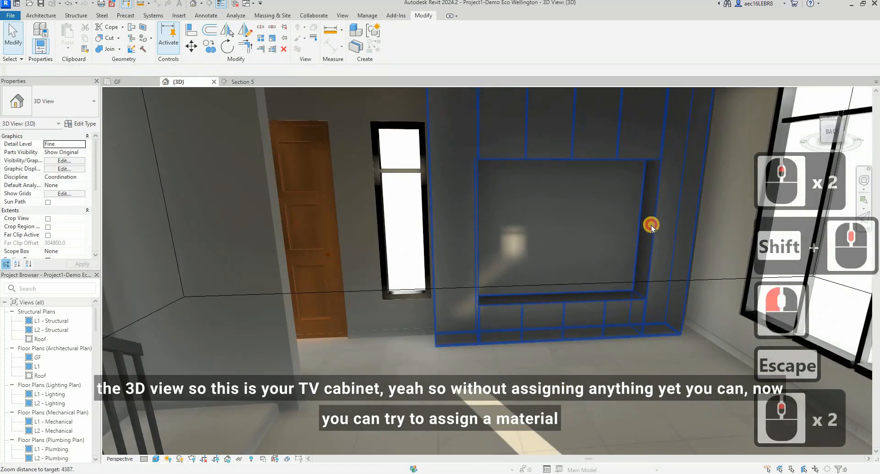
left_click(656, 218)
middle_click_drag(625, 274, 656, 180, "shift")
key("Escape")
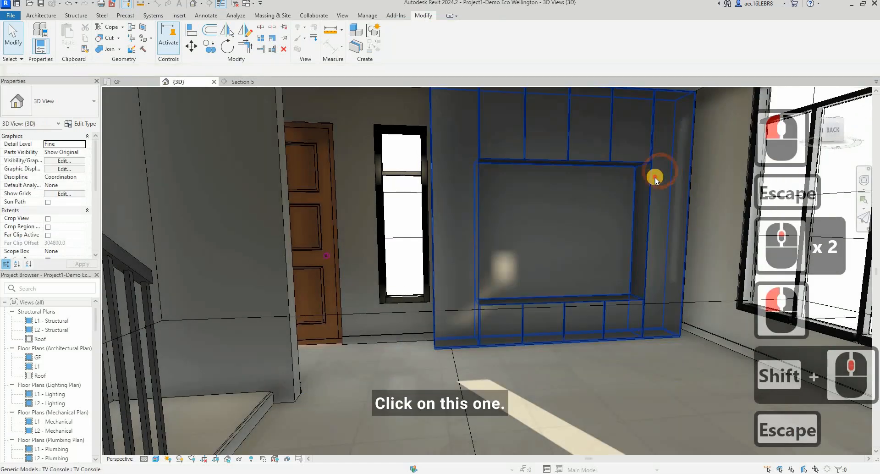
left_click(656, 180)
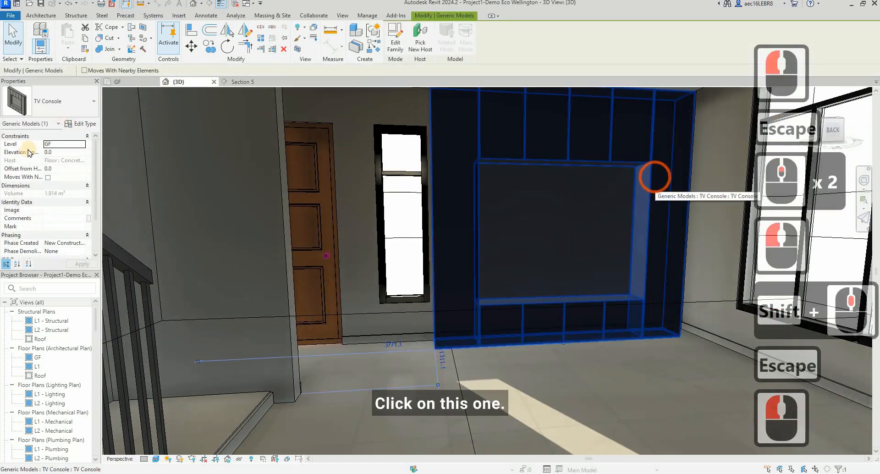
Step: In the TV Console type properties, set the Wood finish material to Bamboo, adding it to the project from the AEC Materials library
left_click(84, 125)
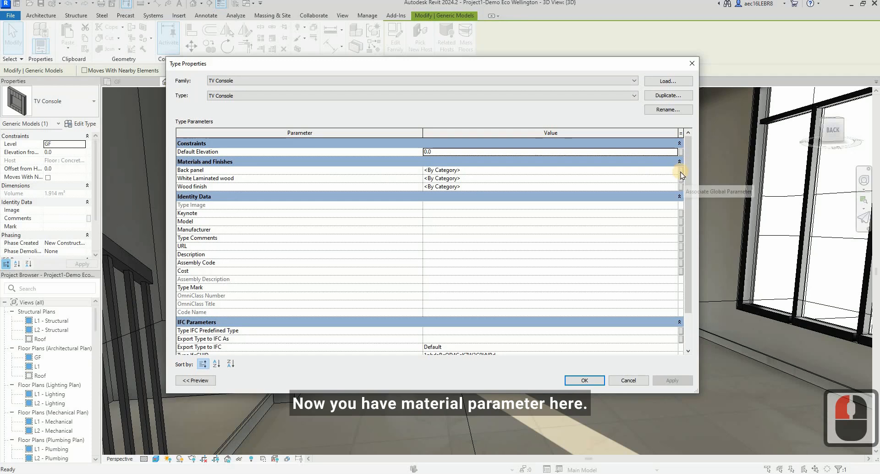
left_click(681, 188)
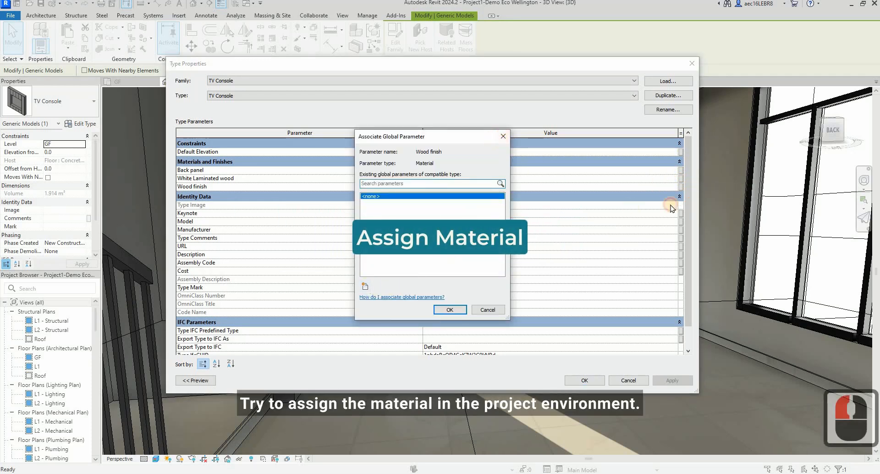
left_click(632, 207)
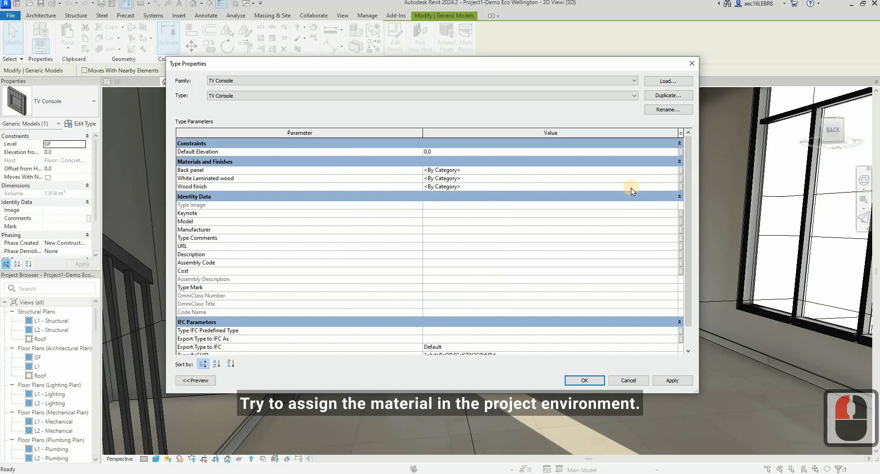
left_click(675, 186)
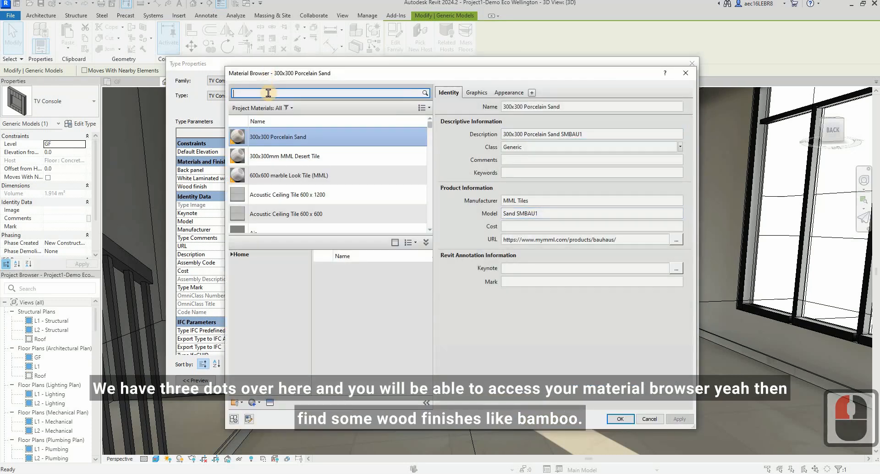
left_click(269, 93)
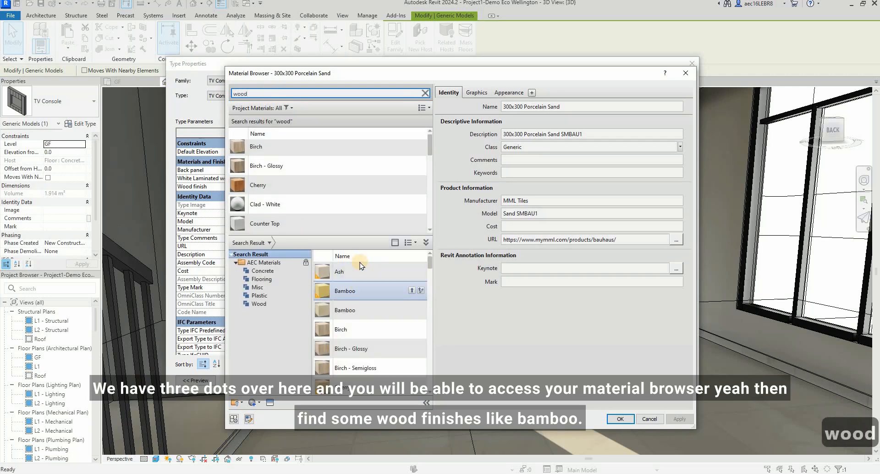
left_click(413, 311)
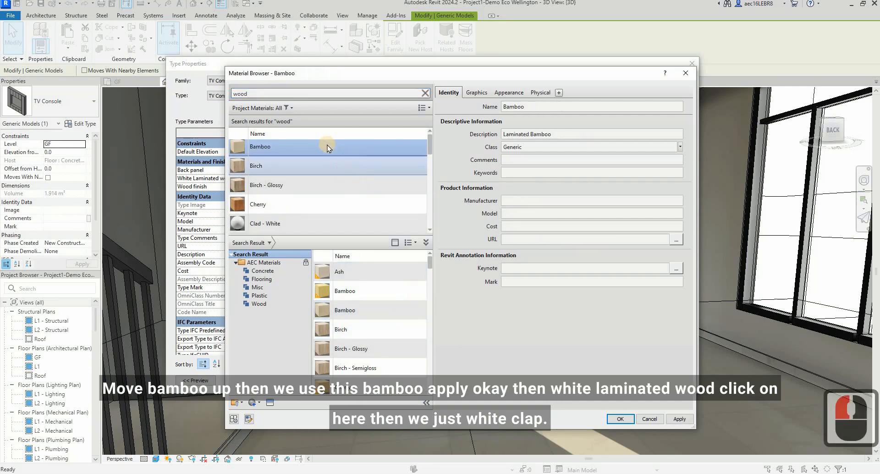
left_click(329, 153)
left_click(678, 420)
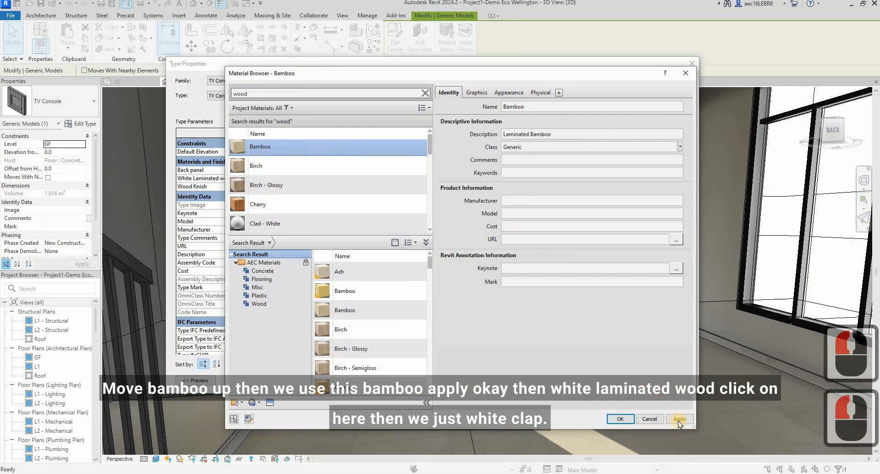
double_click(620, 420)
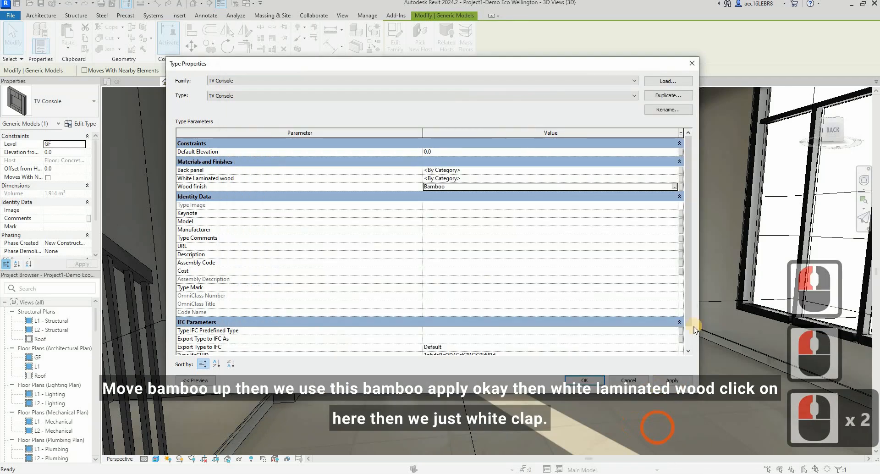
Step: Set the White Laminated wood material parameter to Clad - White
double_click(674, 180)
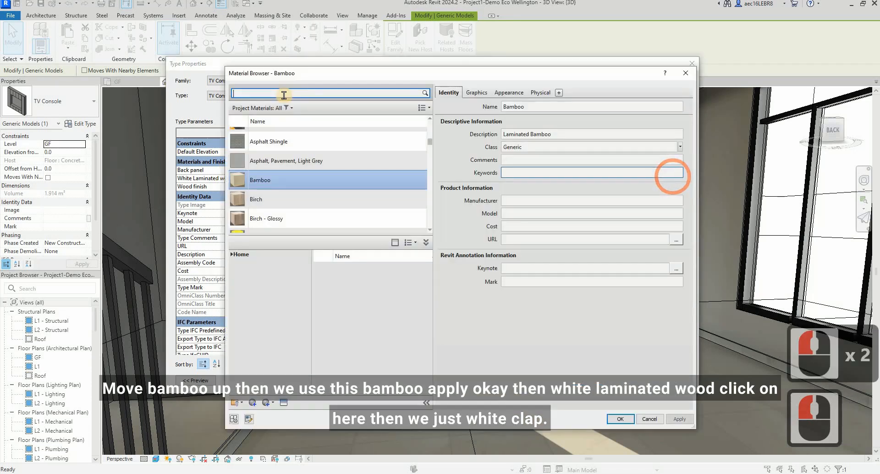
left_click(284, 93)
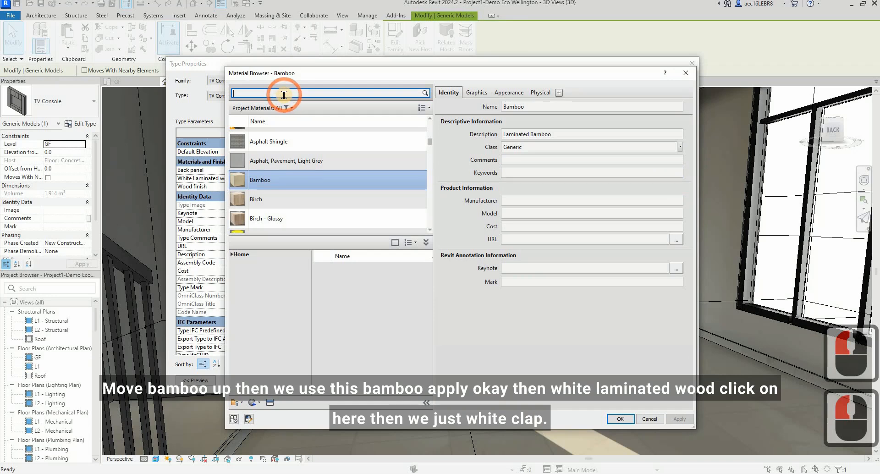
type("clad")
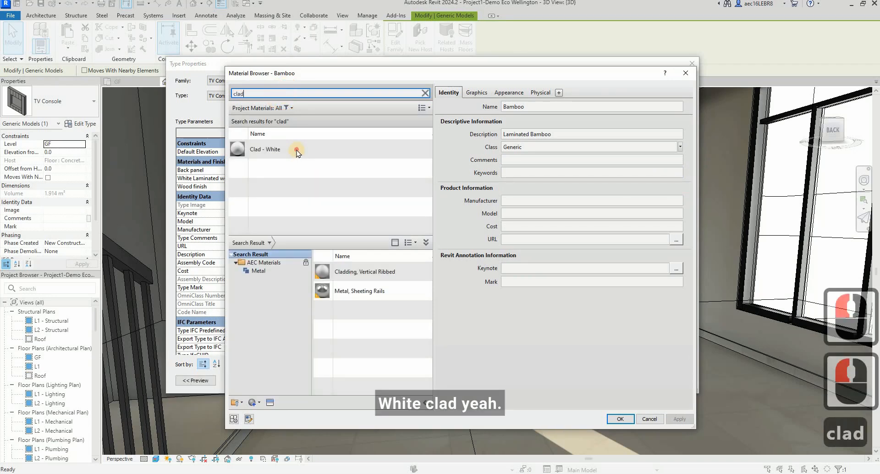
left_click(293, 149)
left_click(622, 418)
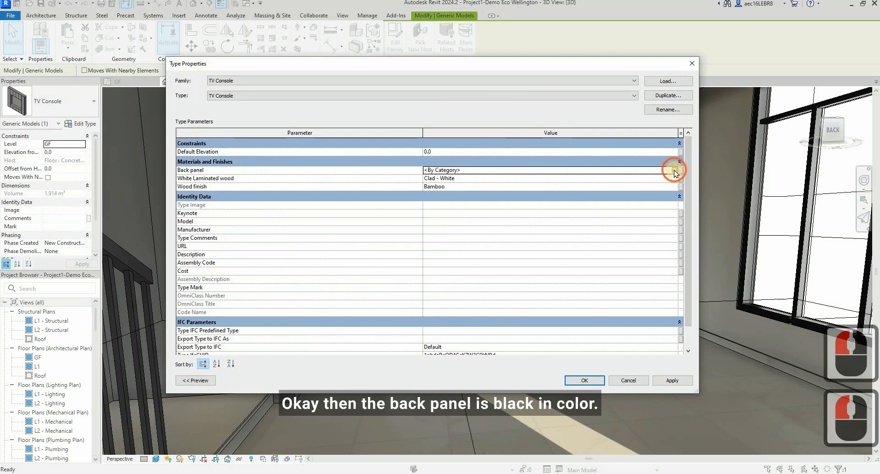
Step: Set the Back panel material to Plastic, Opaque Black, accept the type properties and deselect the cabinet
left_click(675, 170)
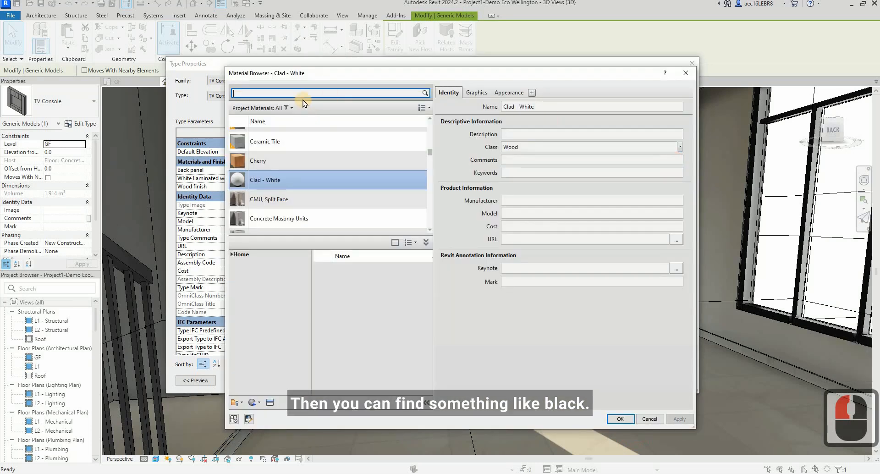
type("black")
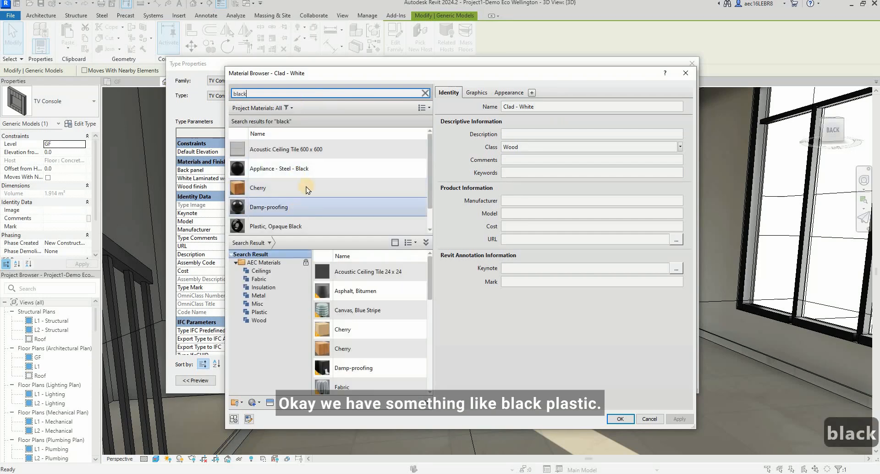
scroll(301, 205, "down", 2)
left_click(306, 205)
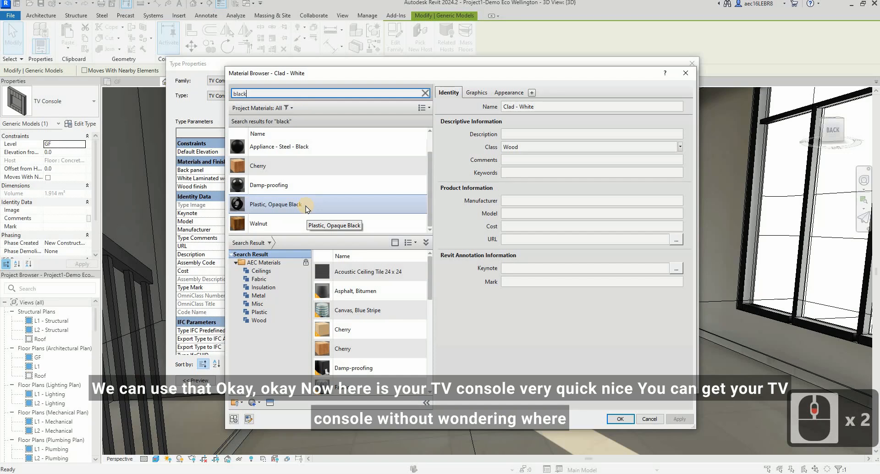
left_click(262, 206)
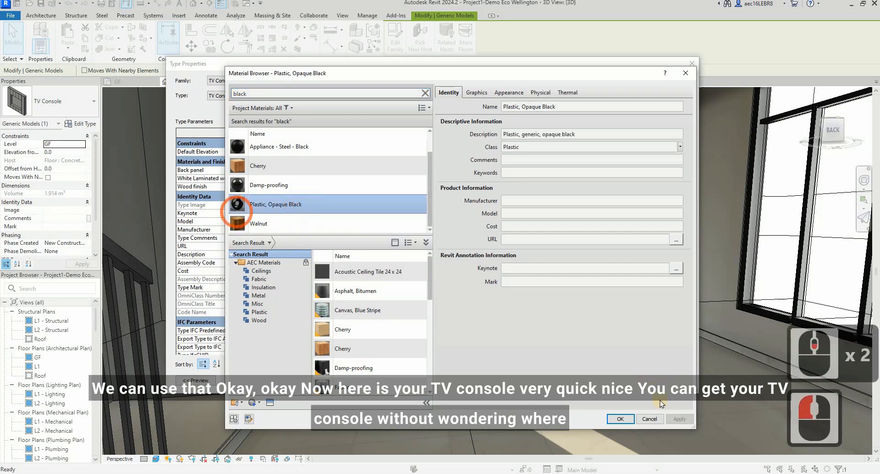
left_click(620, 420)
left_click(610, 398)
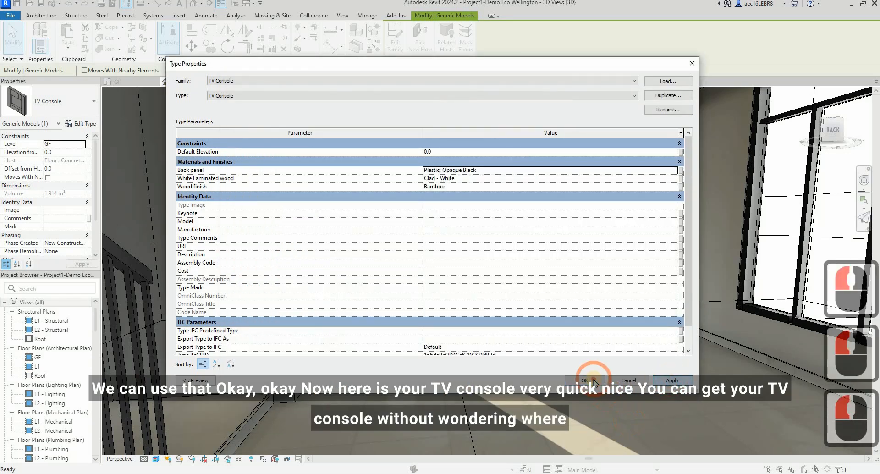
left_click(587, 381)
key("Escape")
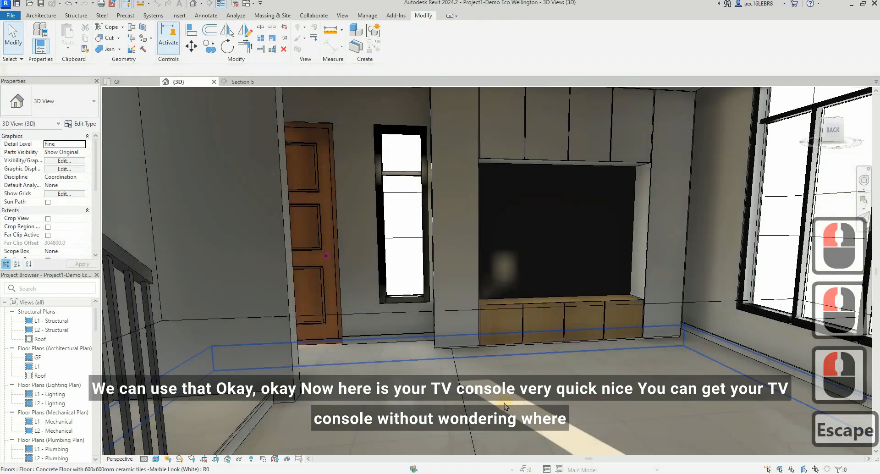
Step: Examine the TV cabinet with its assigned materials from across the living room in the 3D view
scroll(537, 355, "up", 2)
middle_click_drag(544, 358, 395, 277, "shift")
scroll(577, 356, "up", 1)
scroll(565, 359, "down", 2)
left_click(396, 279)
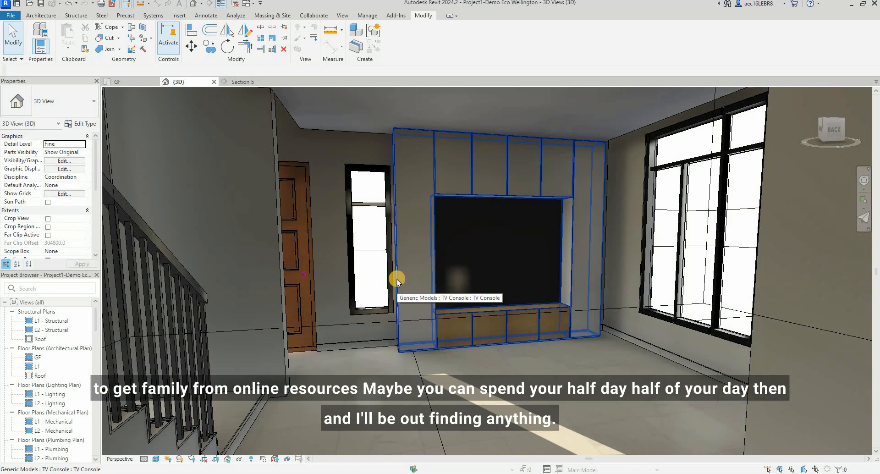
middle_click_drag(397, 279, 401, 280, "shift")
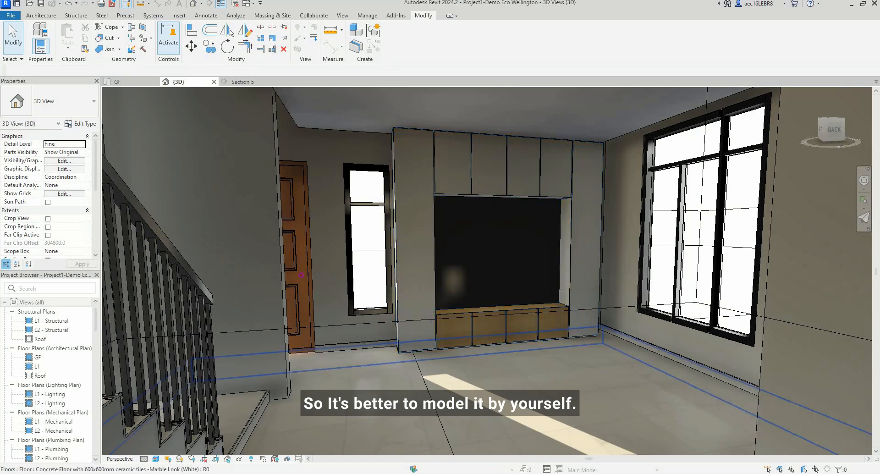
Step: Switch to the Kuula virtual tour in the browser, go from the living room to the kitchen and examine its cabinets and finishes
left_click(424, 449)
left_click_drag(410, 213, 511, 272)
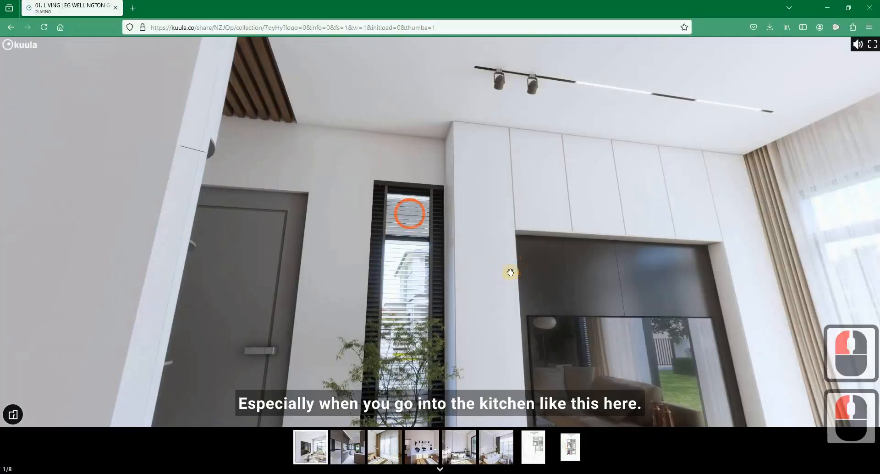
left_click_drag(329, 204, 393, 222)
left_click_drag(472, 277, 202, 245)
left_click_drag(150, 281, 291, 328)
left_click_drag(651, 248, 558, 241)
double_click(539, 243)
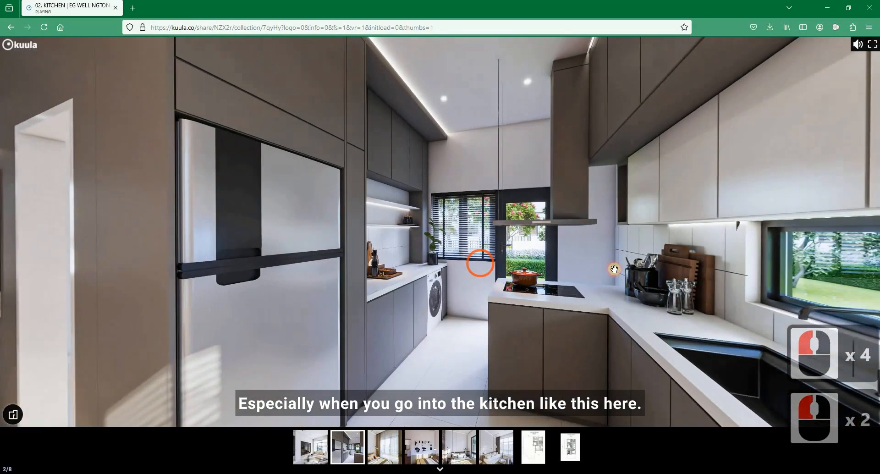
left_click(614, 269)
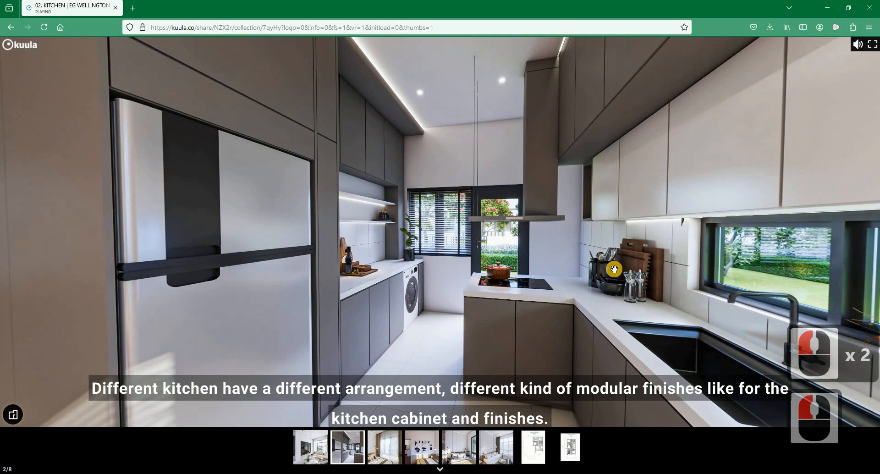
left_click_drag(606, 267, 220, 328)
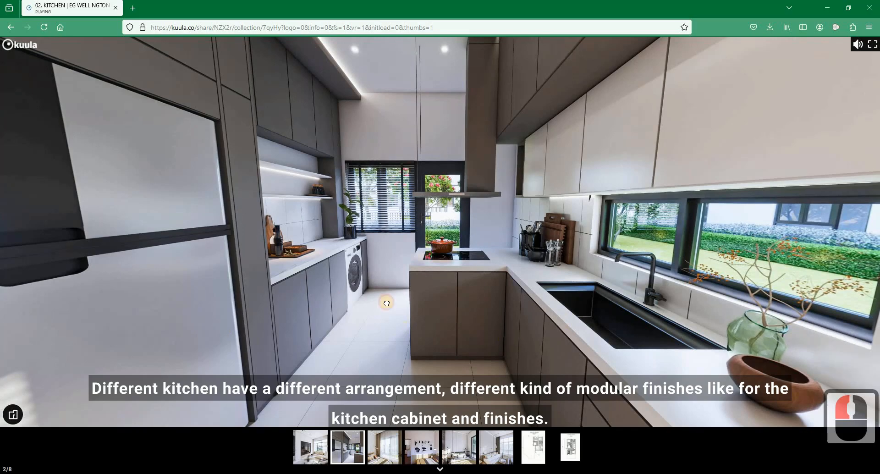
left_click_drag(419, 307, 613, 332)
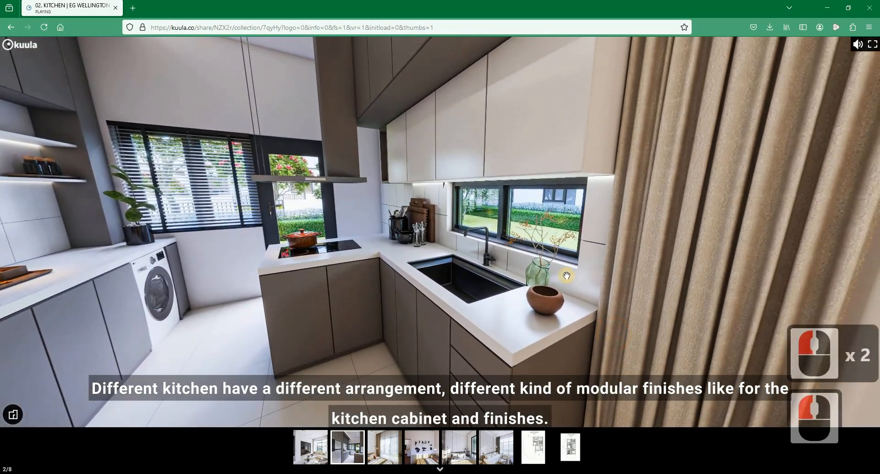
Step: Examine the wall cabinets, range hood and sink counter in the kitchen tour, including the high cabinets near the ceiling
left_click_drag(546, 183, 537, 200)
left_click_drag(513, 176, 456, 214)
left_click_drag(511, 166, 511, 185)
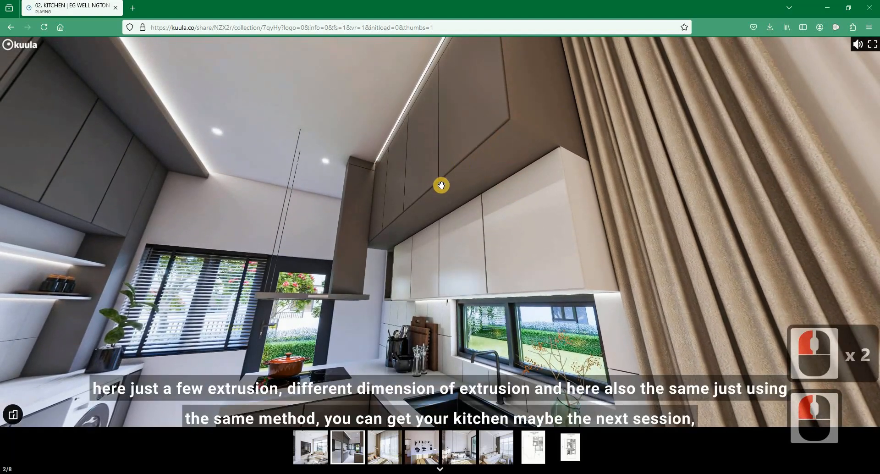
left_click_drag(472, 169, 548, 139)
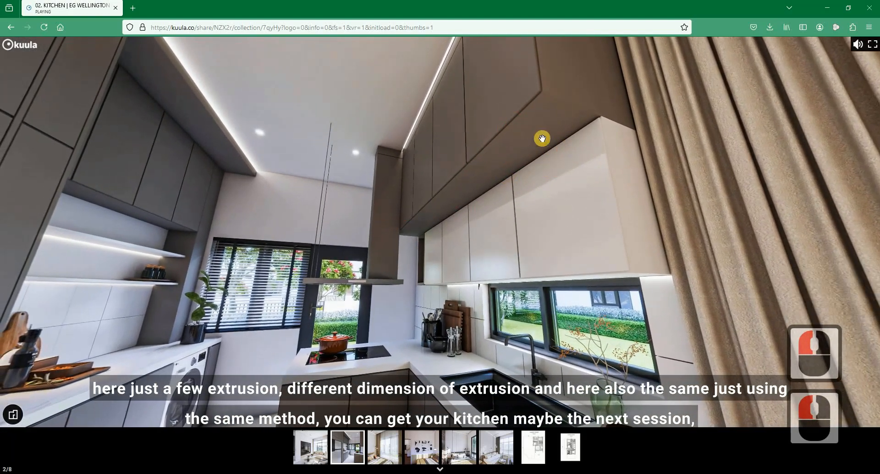
left_click_drag(649, 206, 401, 204)
left_click_drag(428, 176, 414, 152)
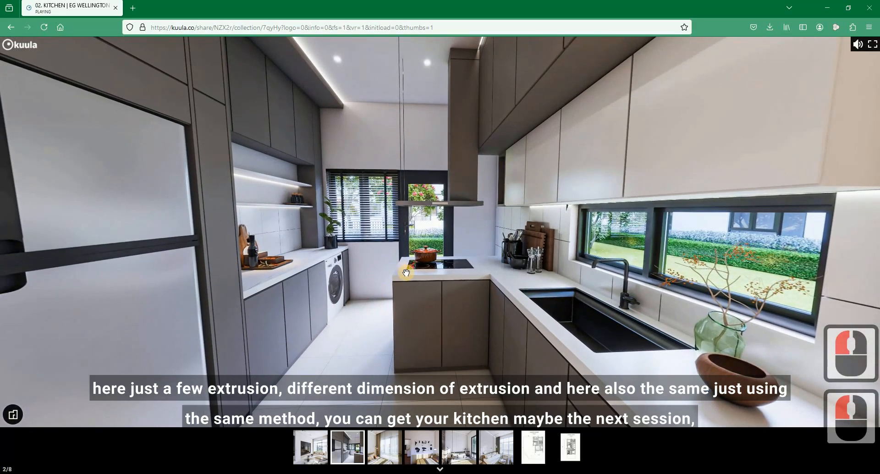
Step: Examine the tall cabinet surround of the refrigerator, the open shelves and the washing machine counter in the kitchen tour
left_click_drag(435, 304, 536, 283)
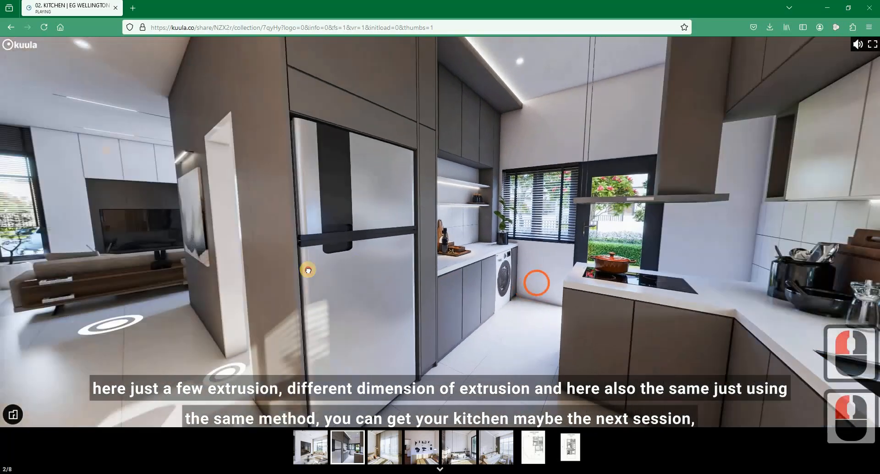
left_click_drag(307, 269, 366, 272)
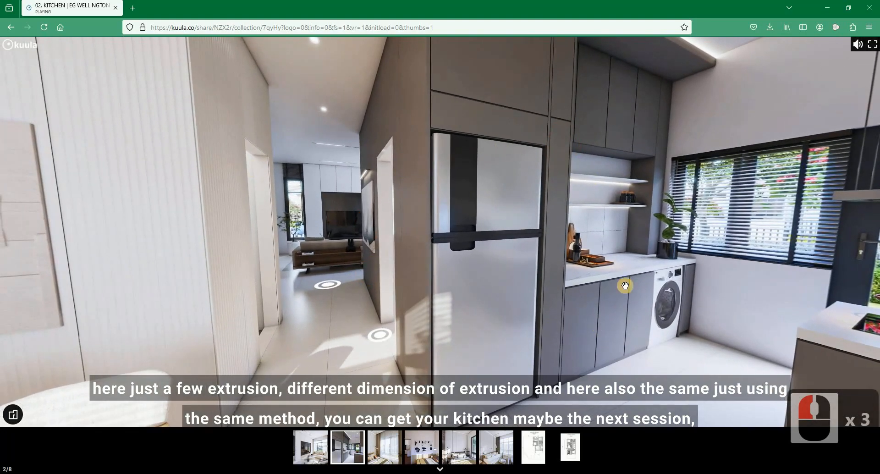
left_click_drag(721, 312, 599, 300)
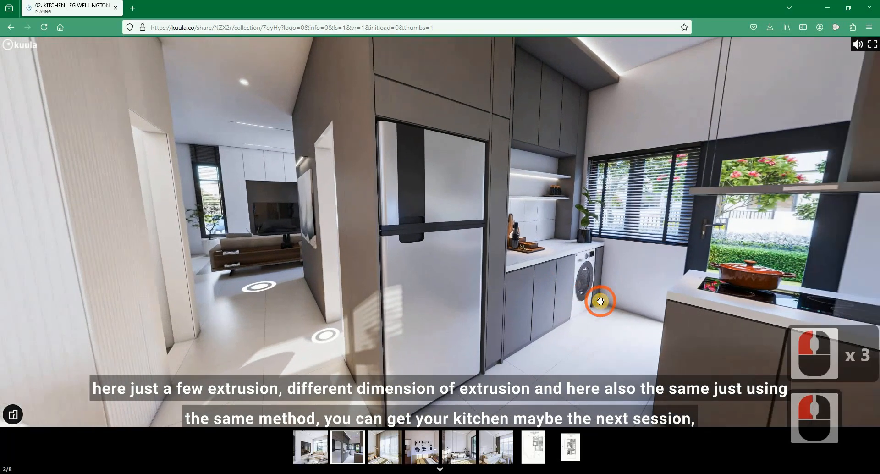
left_click_drag(472, 201, 476, 183)
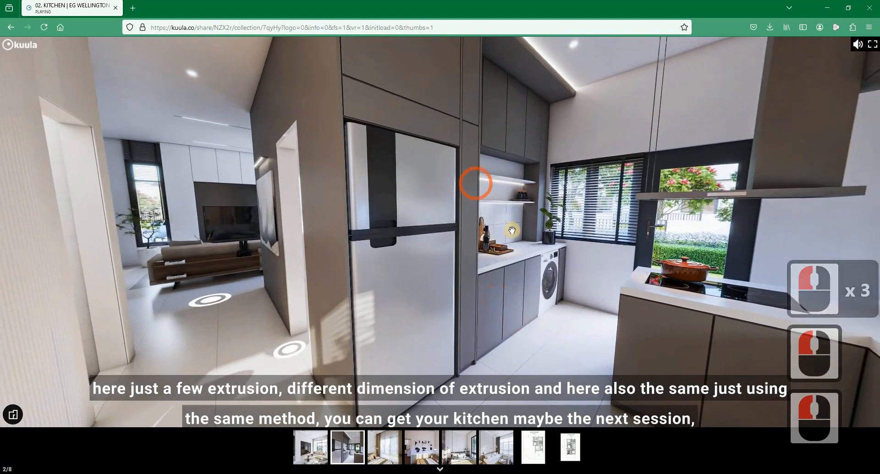
left_click_drag(494, 261, 498, 90)
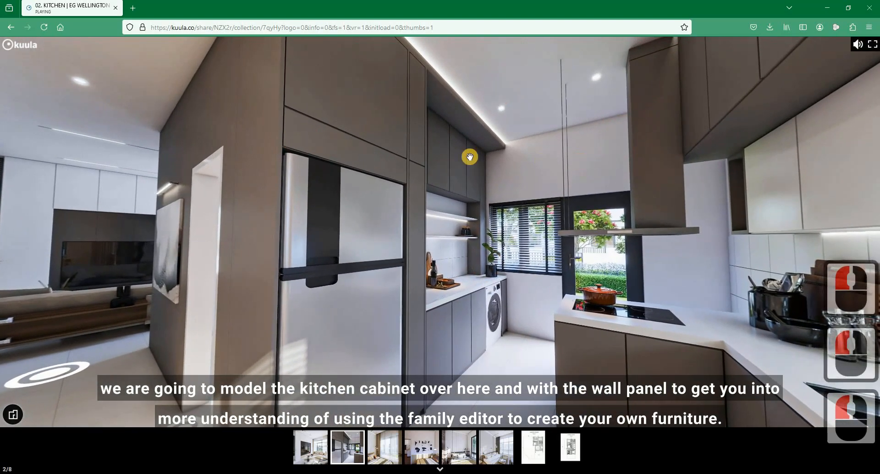
left_click_drag(485, 167, 321, 122)
left_click_drag(325, 161, 350, 191)
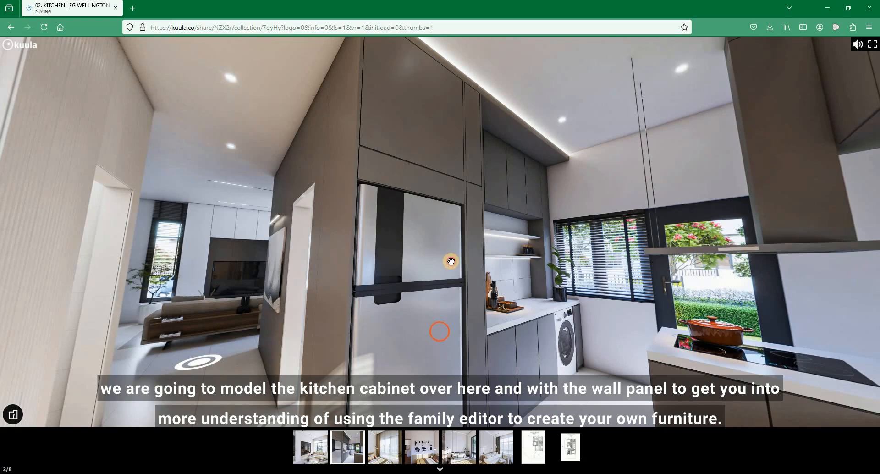
left_click_drag(451, 262, 448, 258)
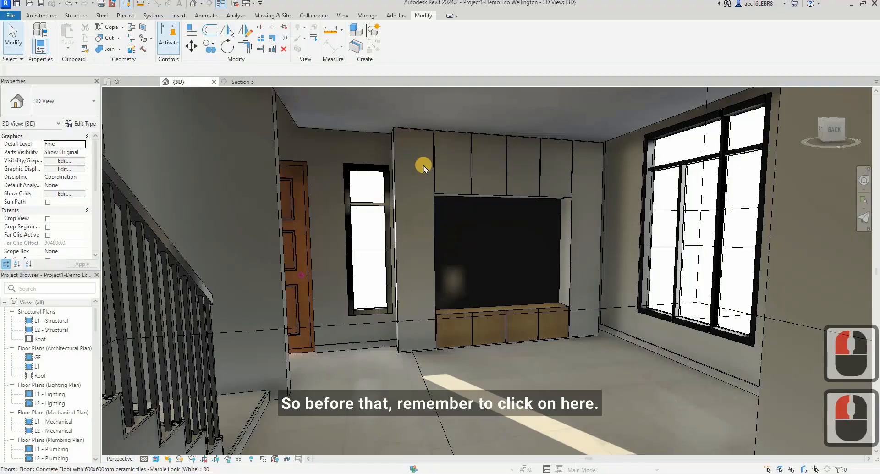
Step: Open the TV cabinet's family in the Family Editor and set its family category to Furniture
left_click(424, 166)
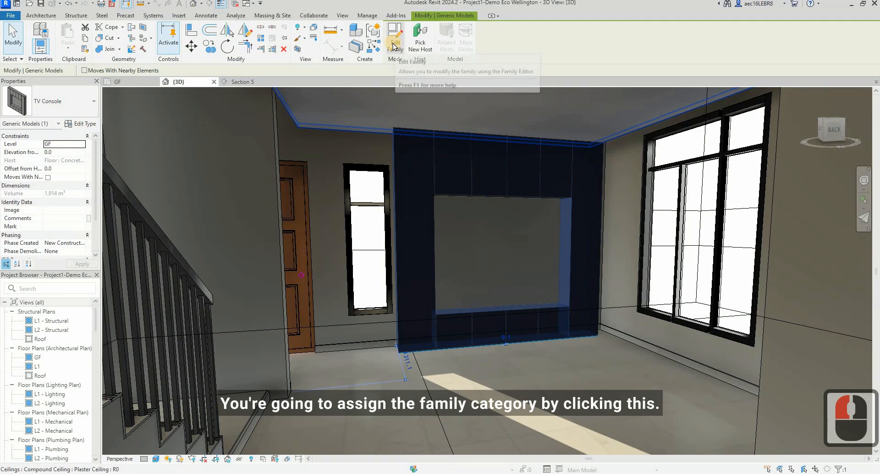
double_click(589, 165)
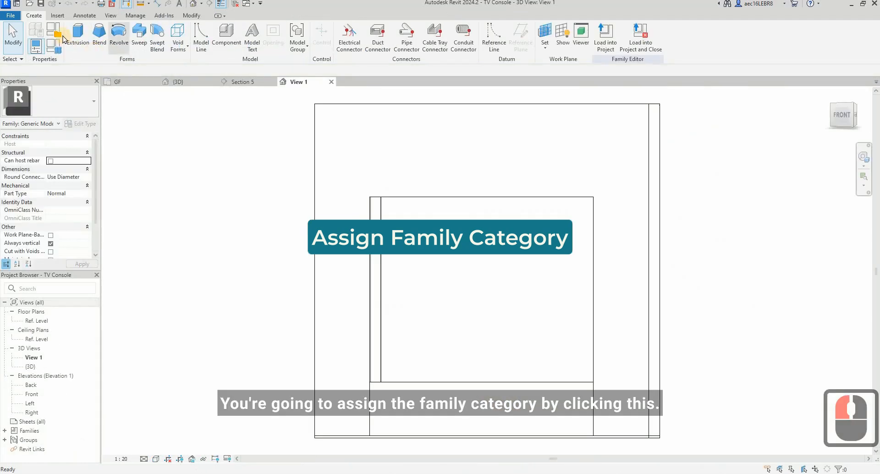
left_click(57, 32)
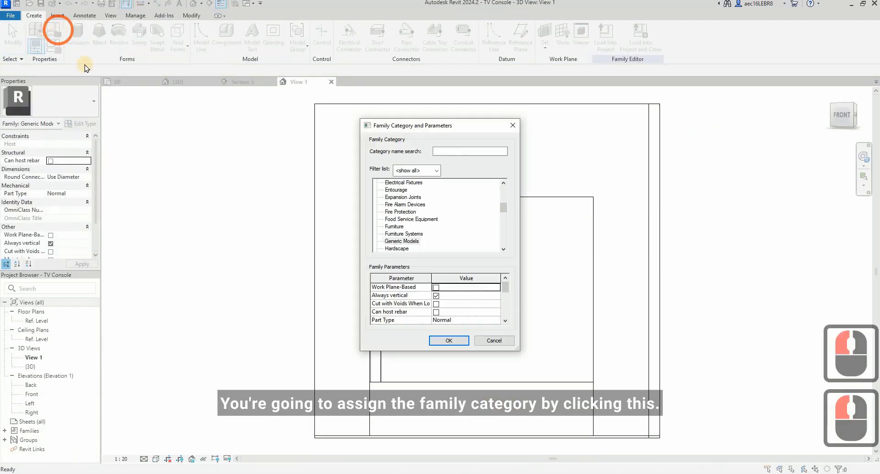
left_click(397, 227)
left_click(447, 340)
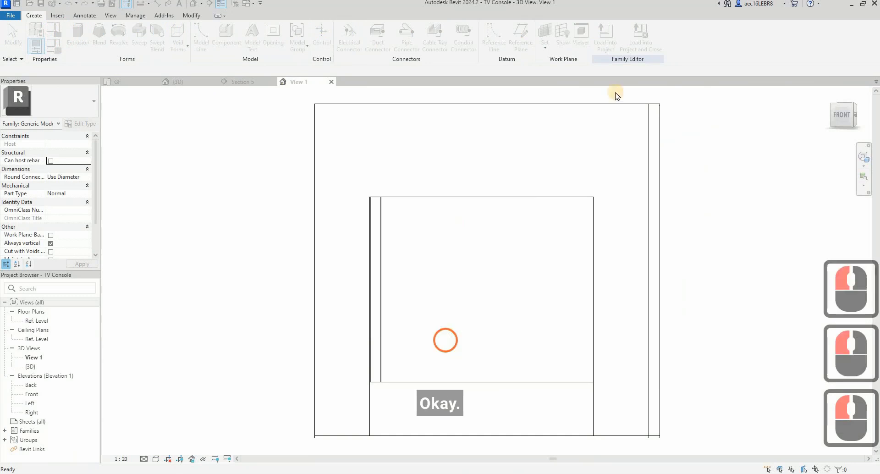
Step: Load the TV Console family into the project and close it, saving its changes and overwriting the existing version and its parameter values
left_click(601, 150)
left_click(639, 40)
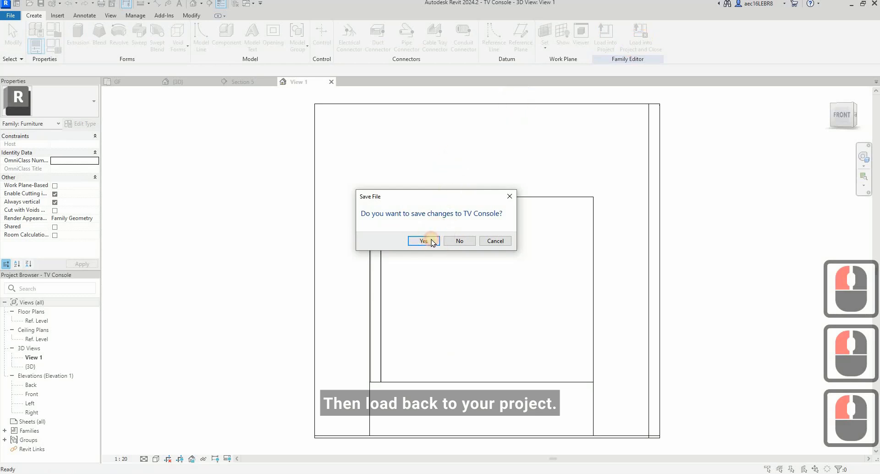
left_click(431, 242)
left_click(423, 249)
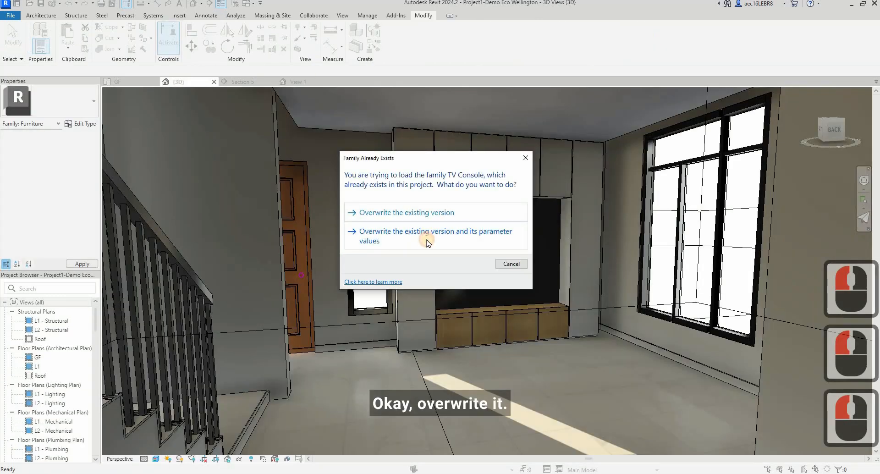
left_click(427, 240)
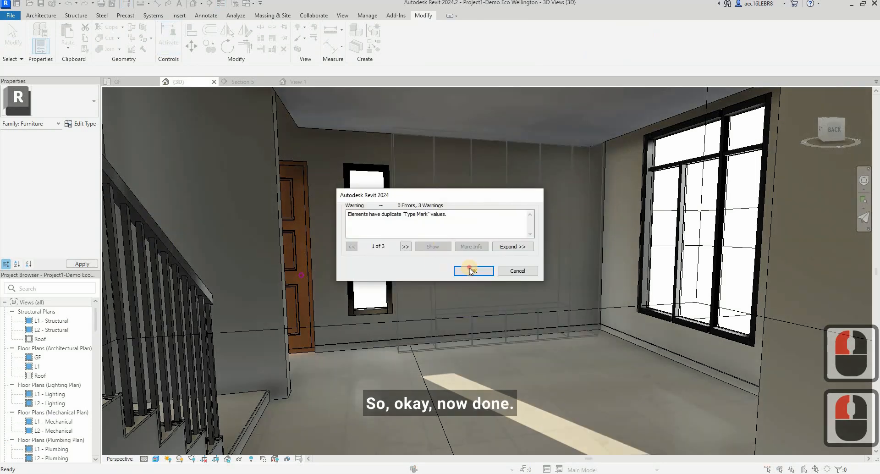
left_click(471, 270)
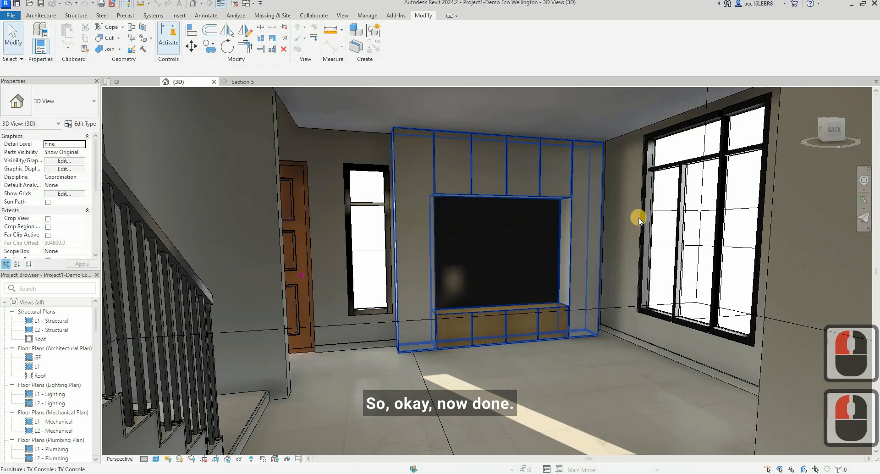
Step: Check the category of the reloaded TV cabinet and examine it from several angles in the living room 3D view
left_click(543, 202)
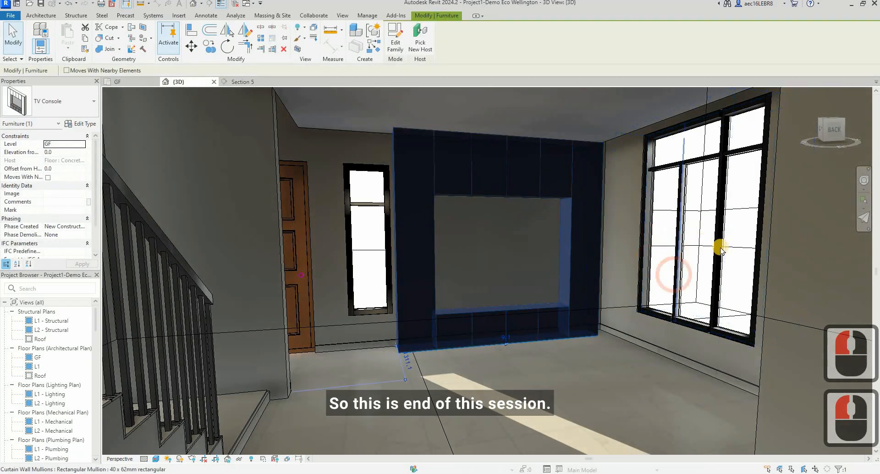
key("Escape")
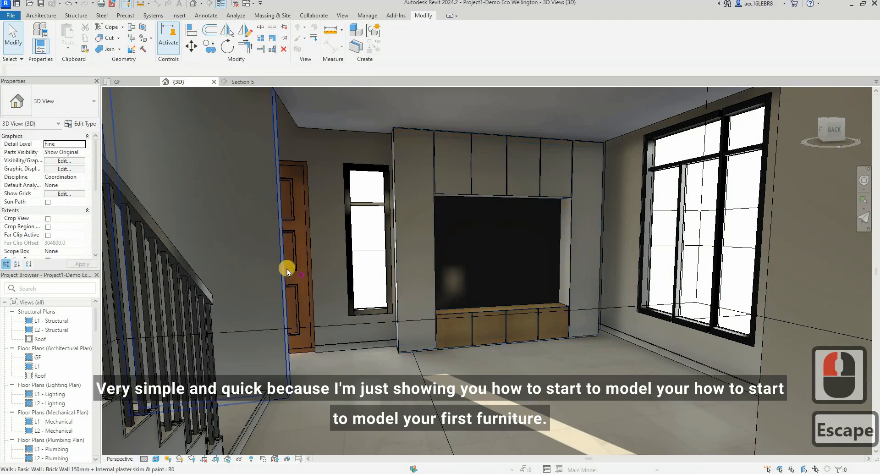
scroll(397, 284, "down", 2)
scroll(478, 290, "up", 6)
middle_click_drag(443, 300, 293, 276, "shift")
scroll(741, 280, "up", 2)
scroll(584, 291, "up", 3)
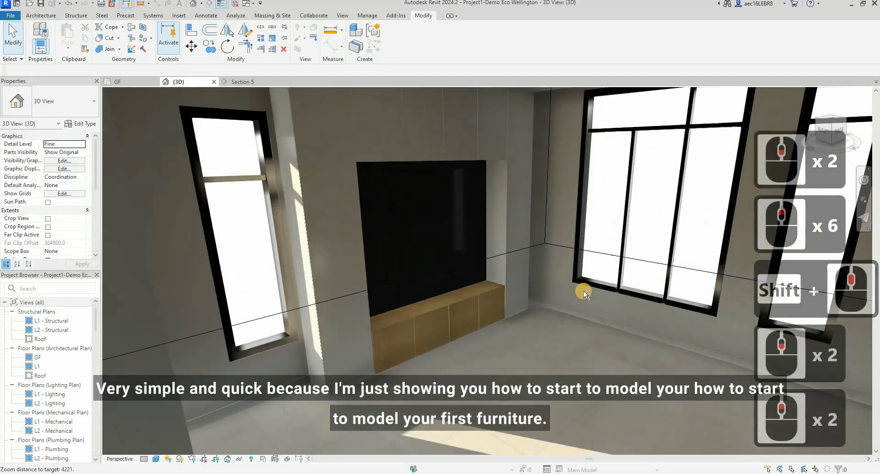
middle_click_drag(596, 282, 340, 299, "shift")
scroll(487, 321, "down", 3)
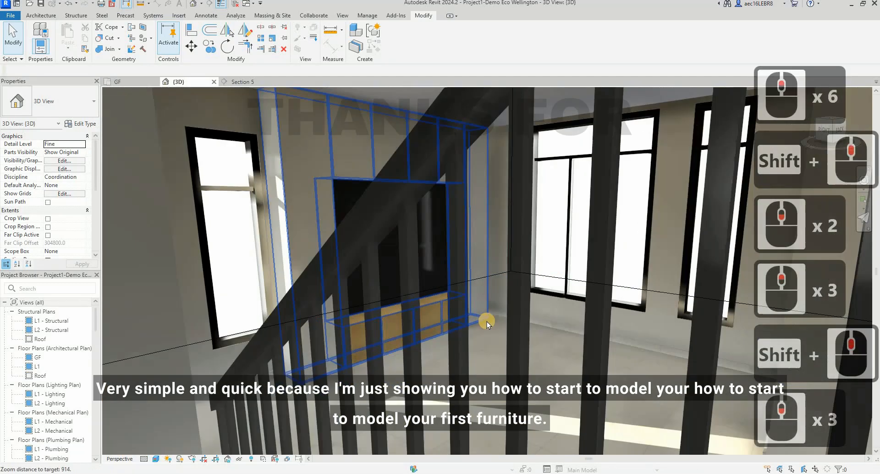
scroll(487, 323, "up", 3)
scroll(488, 326, "down", 1)
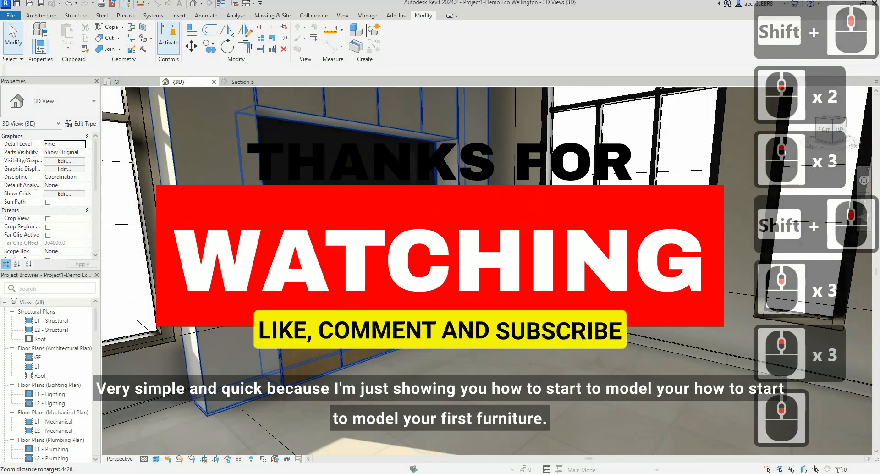